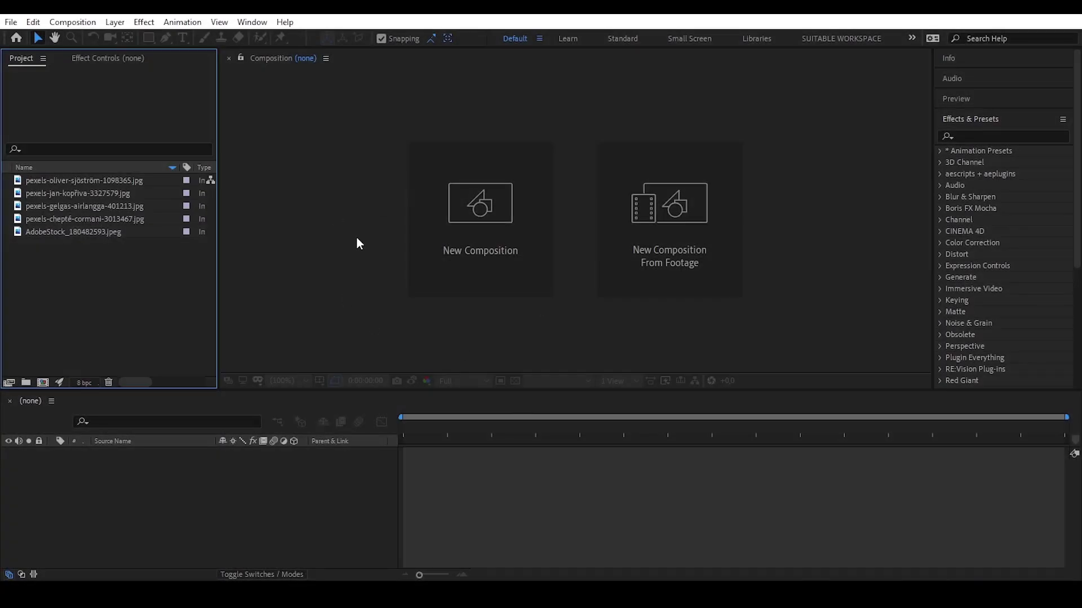
Create a composition named Final_Comp using the HDTV 1080 29.97 preset
{"action": "left_click", "coordinate": [363, 229]}
{"action": "left_click", "coordinate": [482, 222]}
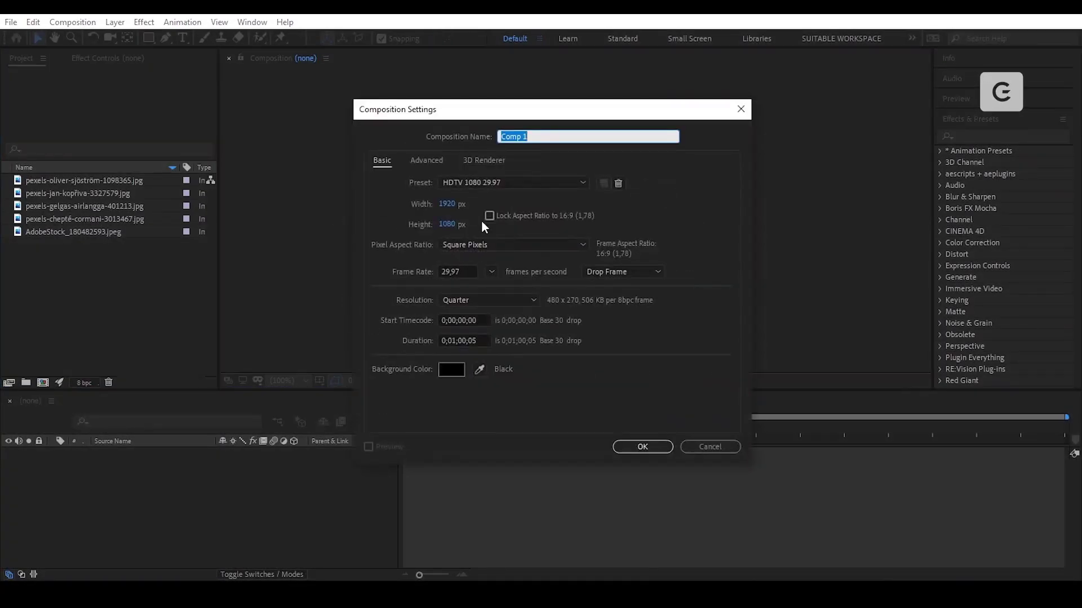
{"action": "left_click", "coordinate": [503, 185]}
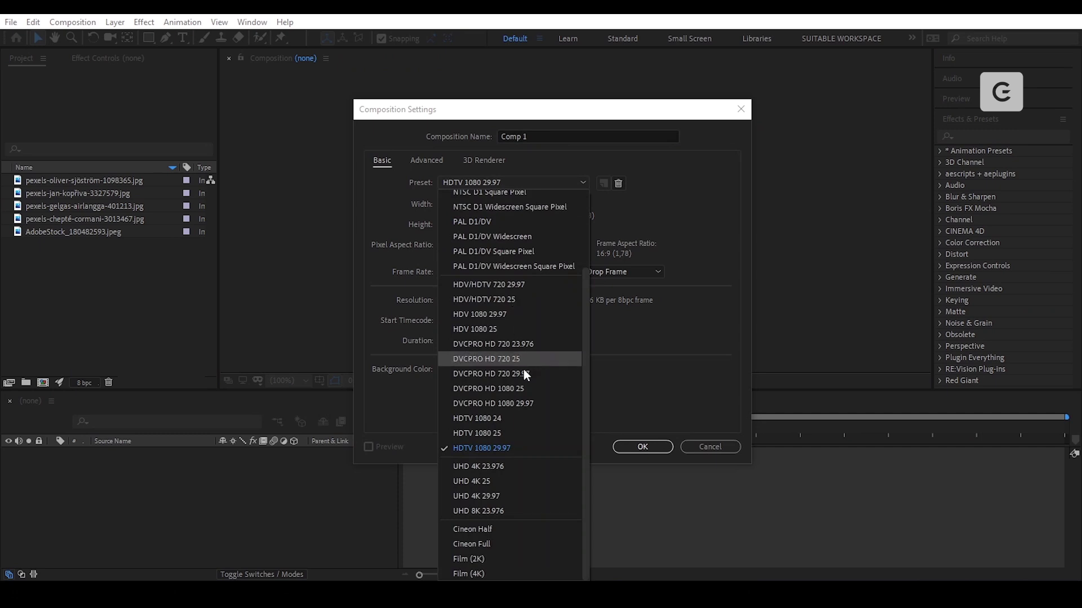
{"action": "left_click", "coordinate": [524, 444]}
{"action": "left_click", "coordinate": [555, 141]}
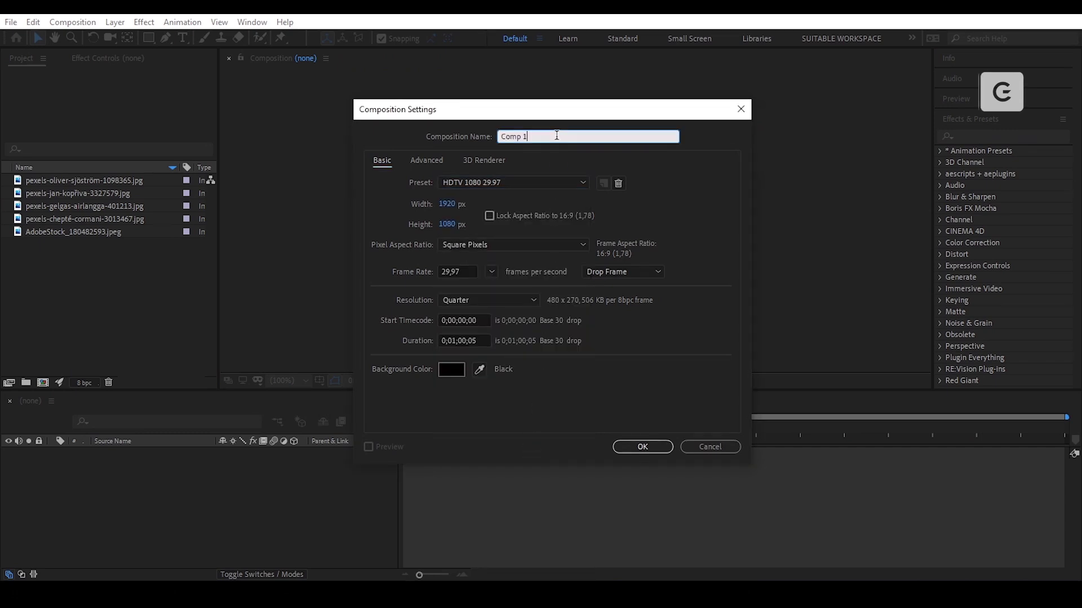
{"action": "type", "text": "Final_Comp"}
{"action": "key", "text": "Return"}
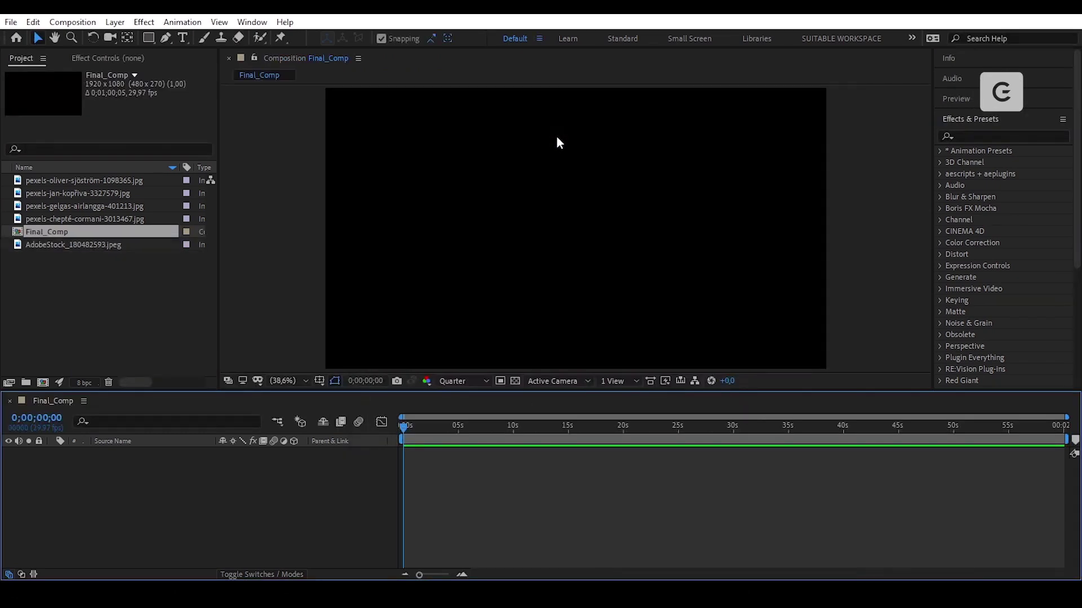
Create a second composition named Transition_Comp and change its motion blur shutter angle in the advanced settings
{"action": "left_click", "coordinate": [42, 382]}
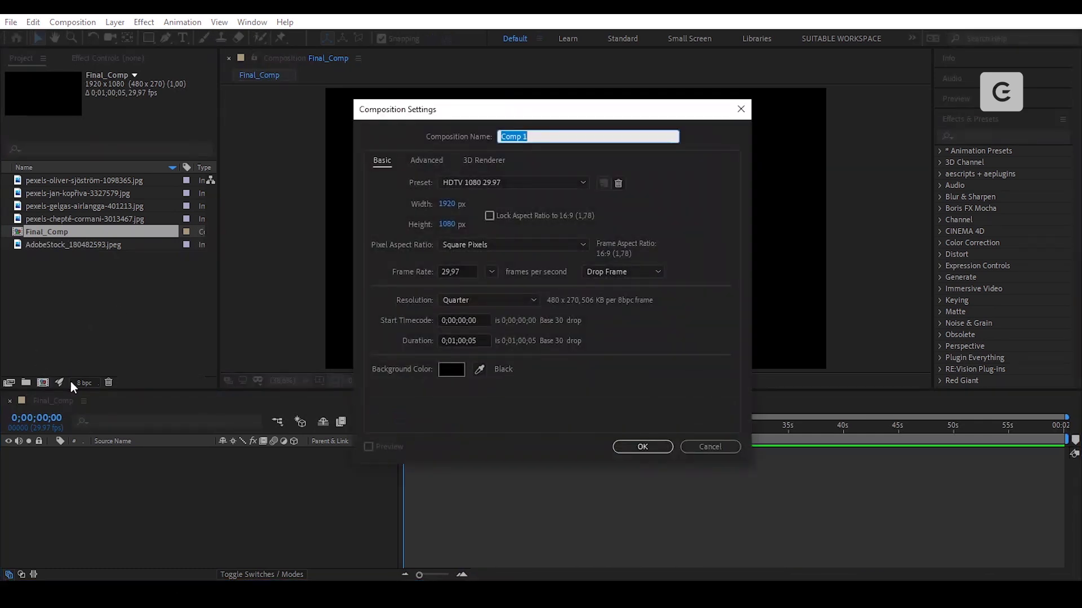
{"action": "type", "text": "Transition_"}
{"action": "left_click", "coordinate": [424, 162]}
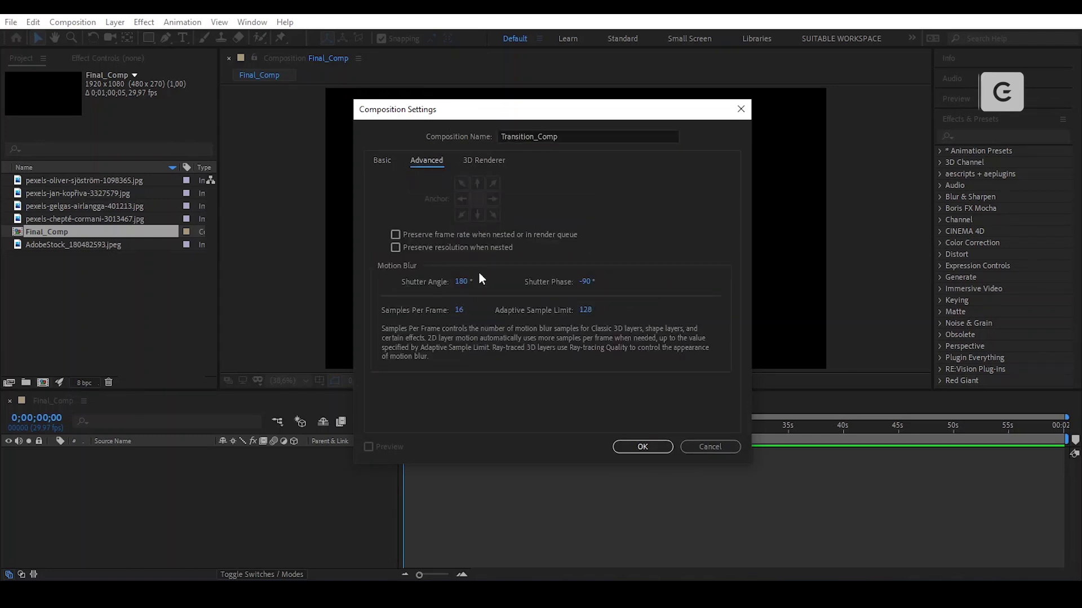
{"action": "left_click", "coordinate": [463, 281]}
{"action": "type", "text": "300"}
{"action": "left_click", "coordinate": [640, 448]}
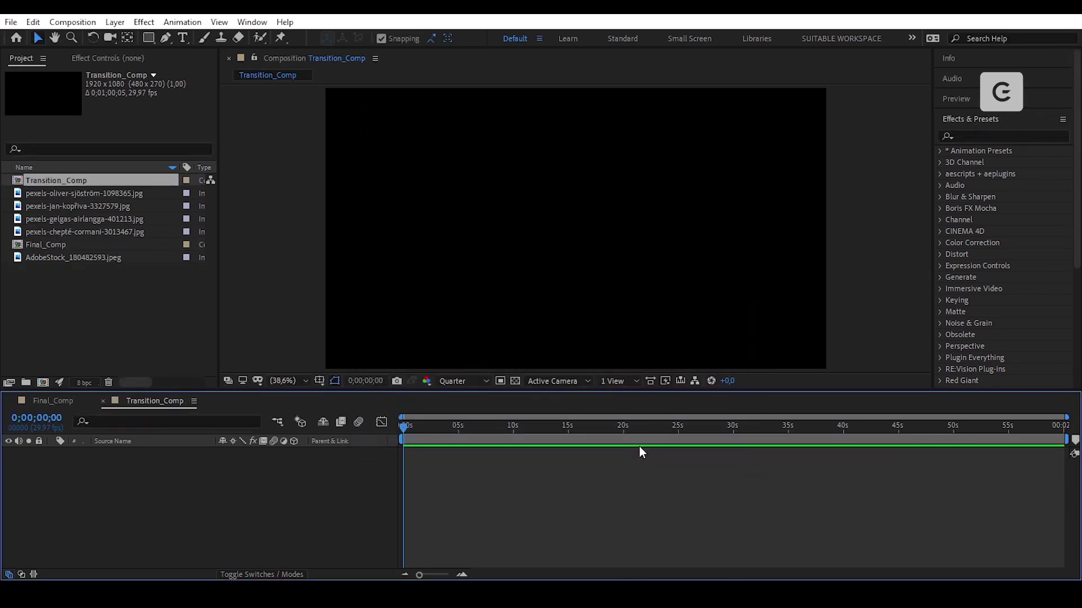
Nest Transition_Comp inside Final_Comp, and add the AdobeStock_180482593.jpeg image as a layer in Transition_Comp
{"action": "left_click", "coordinate": [53, 401]}
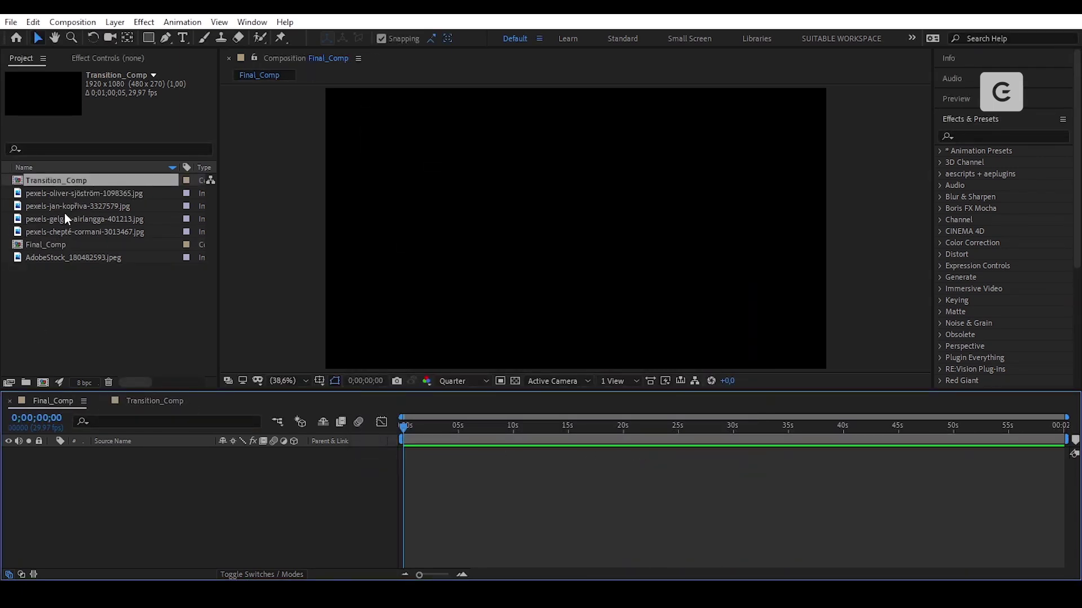
{"action": "left_click_drag", "start_coordinate": [74, 182], "coordinate": [116, 484]}
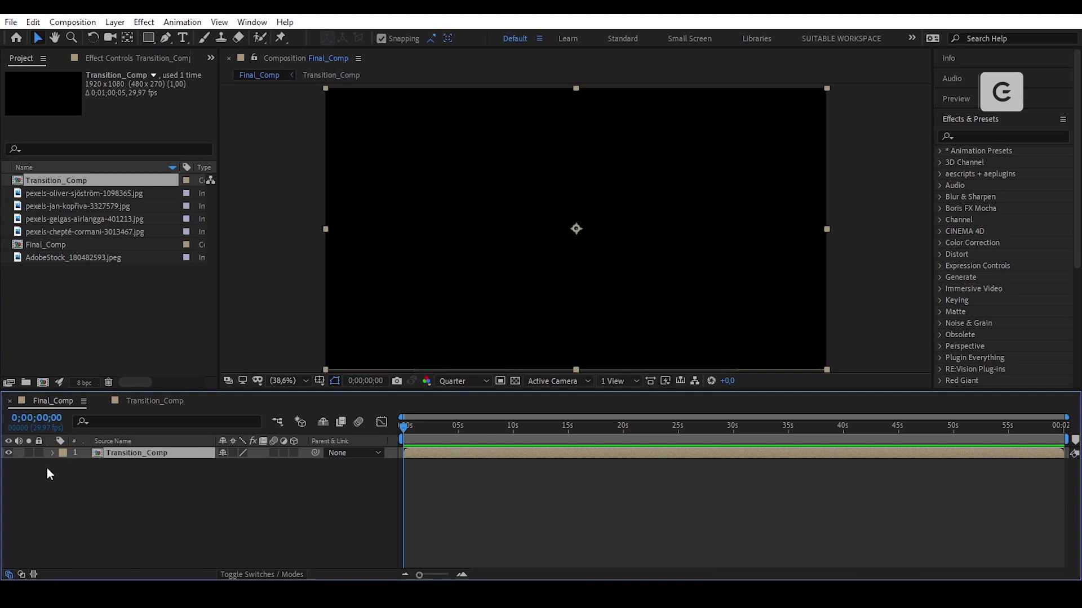
{"action": "left_click", "coordinate": [154, 402]}
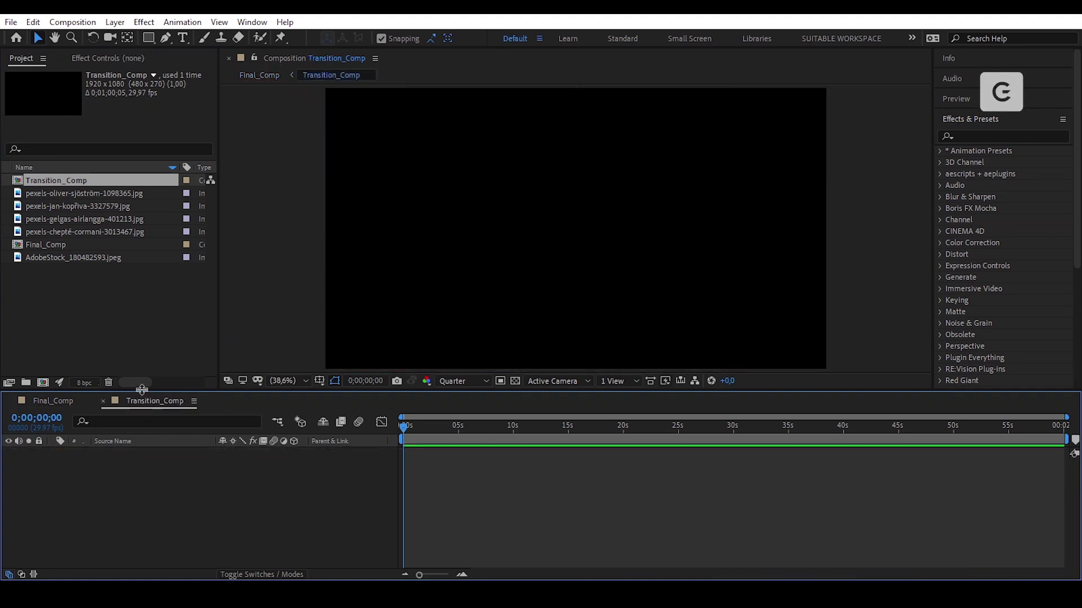
{"action": "left_click", "coordinate": [73, 258]}
{"action": "left_click_drag", "start_coordinate": [73, 257], "coordinate": [142, 482]}
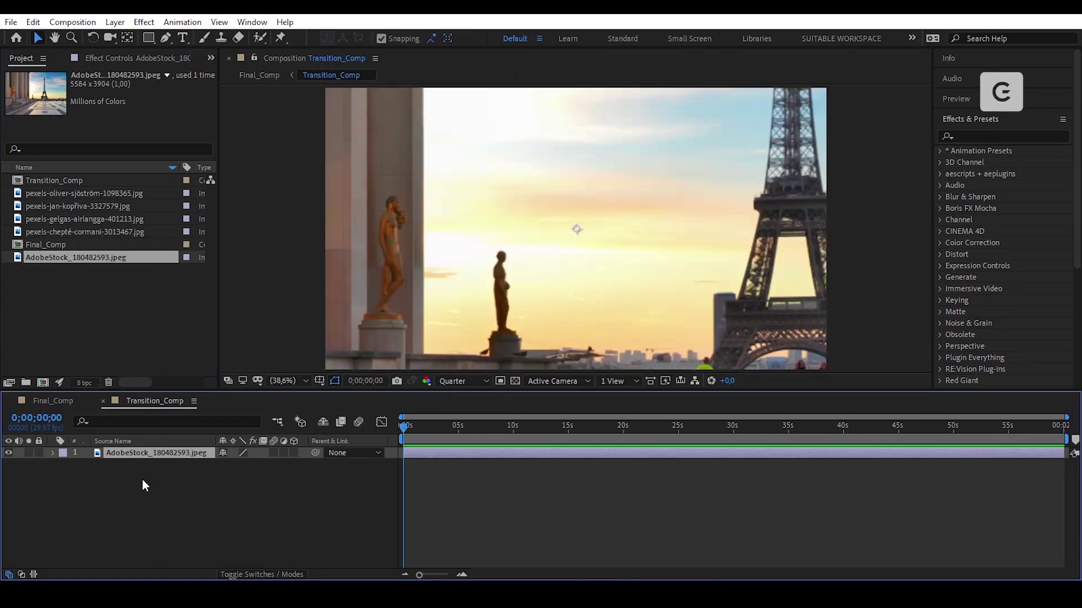
Fit the Eiffel Tower image layer to the comp width and shift it slightly down in the frame
{"action": "right_click", "coordinate": [155, 453]}
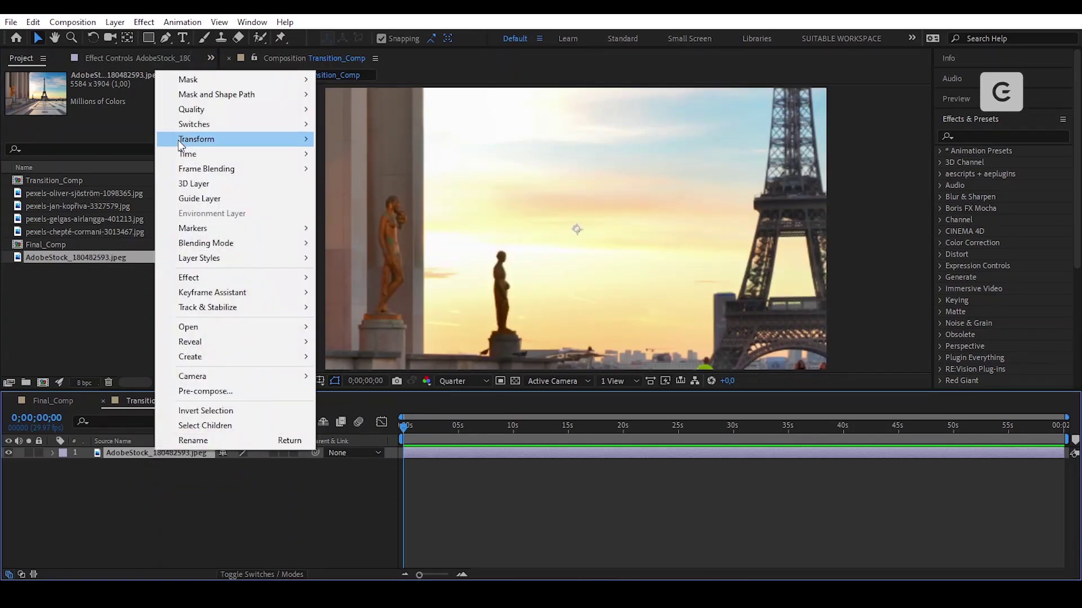
{"action": "mouse_move", "coordinate": [259, 140]}
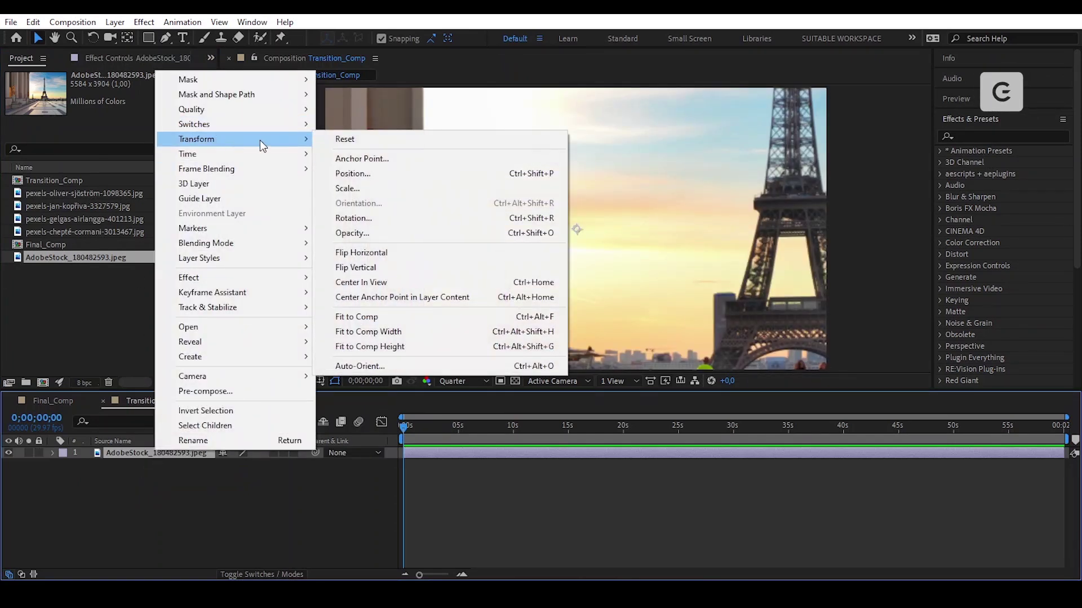
{"action": "left_click", "coordinate": [439, 331]}
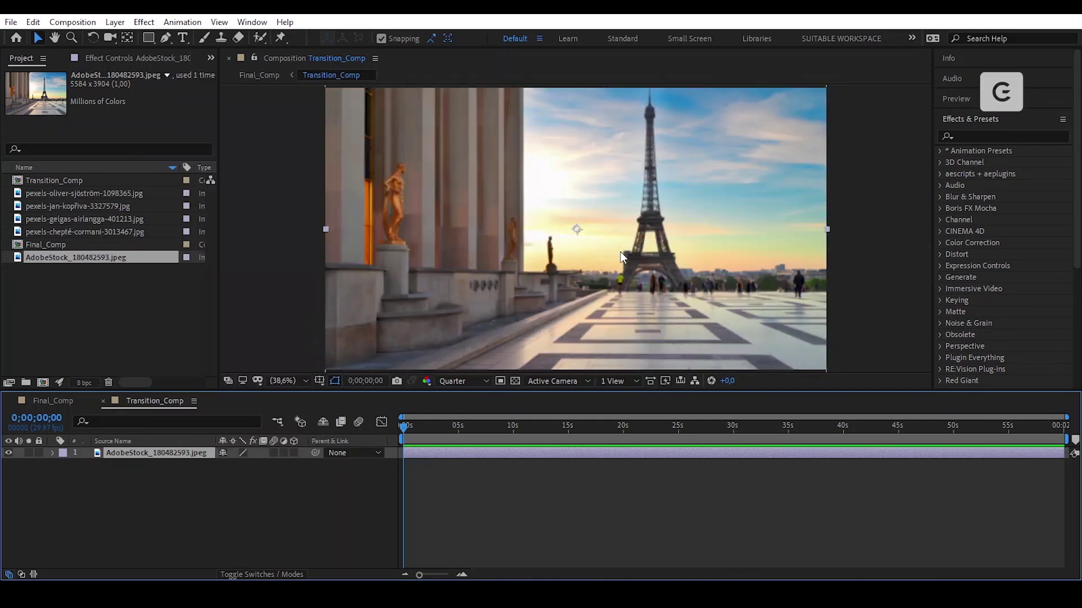
{"action": "left_click_drag", "start_coordinate": [629, 232], "coordinate": [632, 241]}
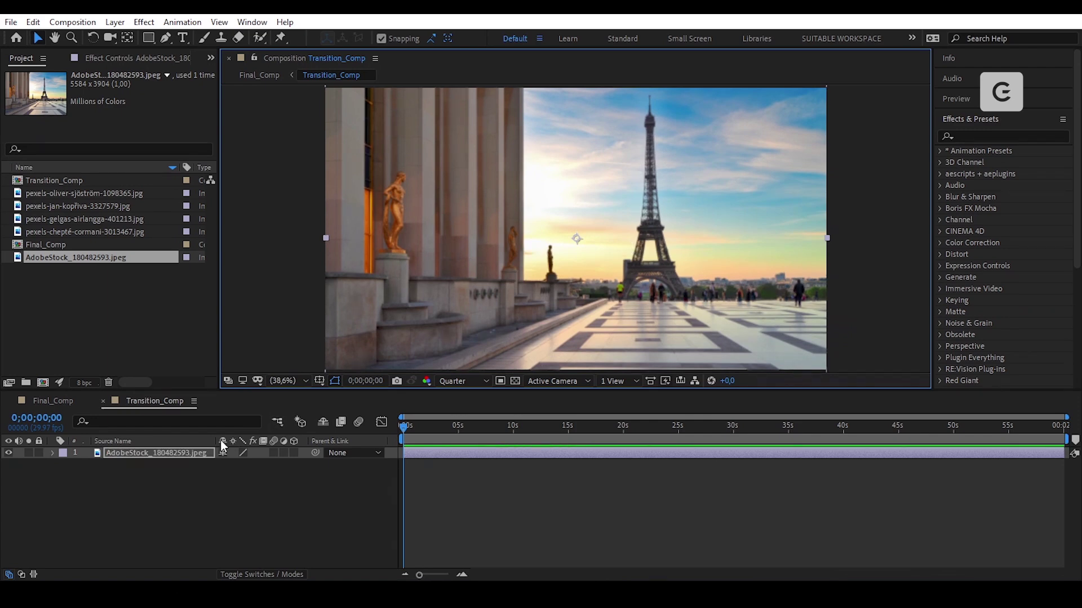
Pre-compose the image layer as Layer_Comp, moving all attributes into the new composition
{"action": "left_click", "coordinate": [176, 451]}
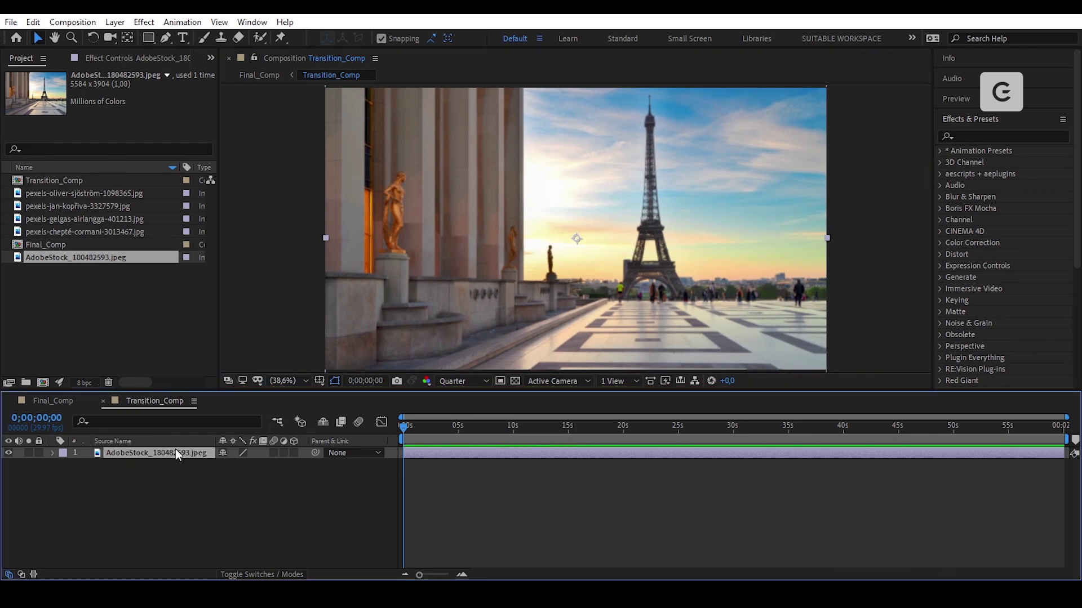
{"action": "left_click", "coordinate": [121, 25]}
{"action": "left_click", "coordinate": [296, 489]}
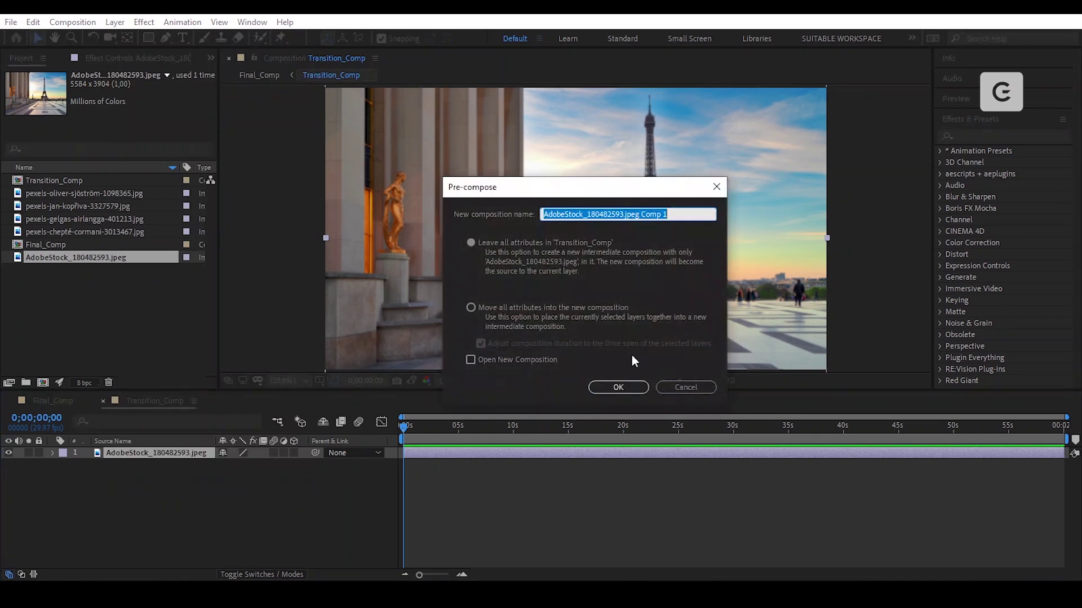
{"action": "left_click", "coordinate": [573, 308]}
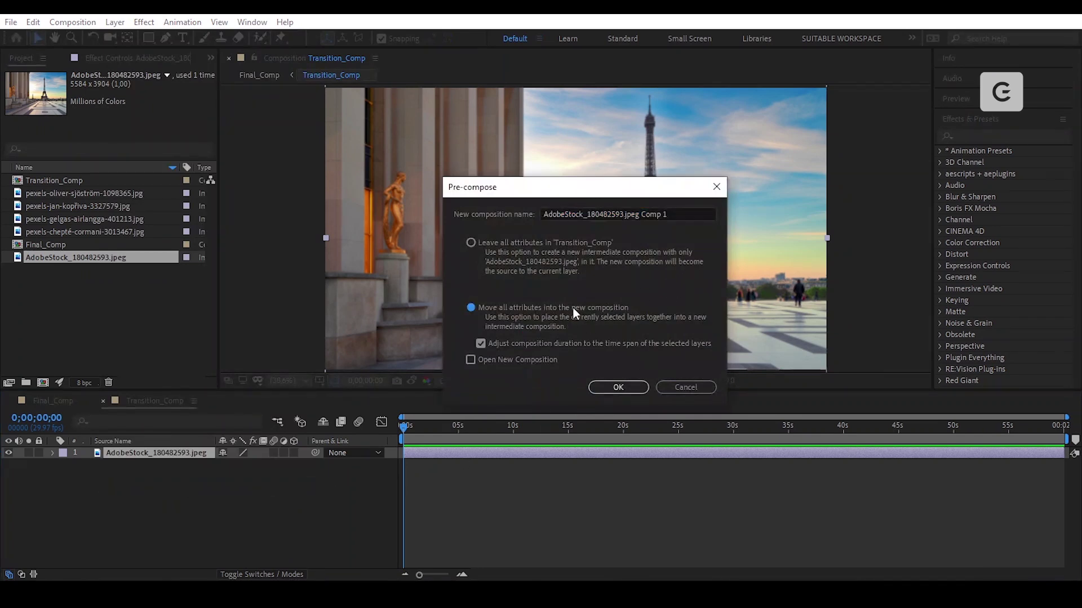
{"action": "left_click", "coordinate": [691, 219]}
{"action": "type", "text": "Layer_Comp"}
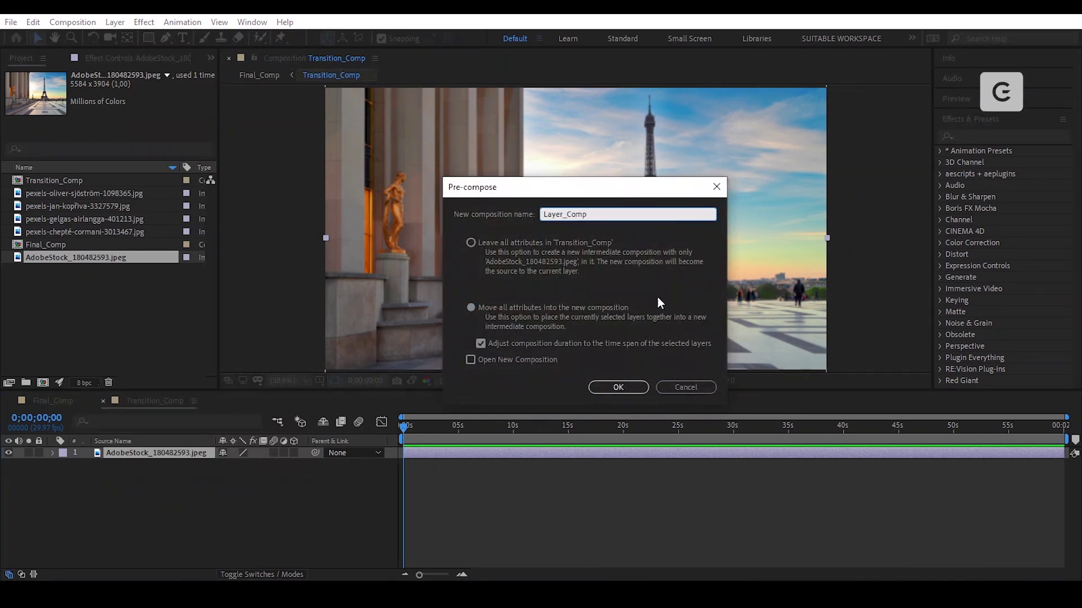
{"action": "left_click", "coordinate": [618, 387]}
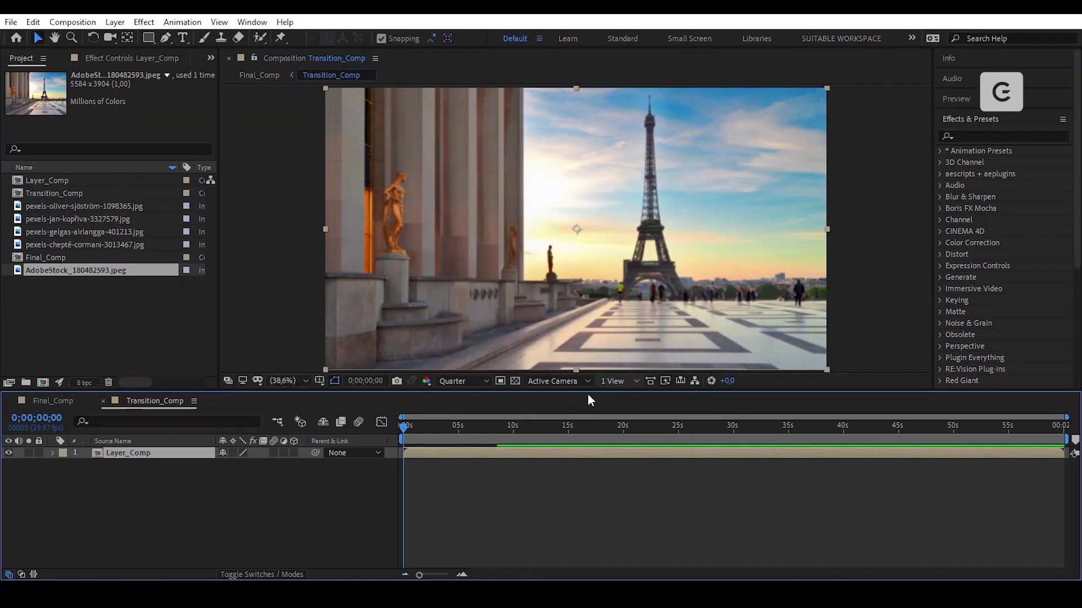
Inside Layer_Comp, pre-compose the image layer as Pic_01 with all attributes moved into it
{"action": "double_click", "coordinate": [199, 452]}
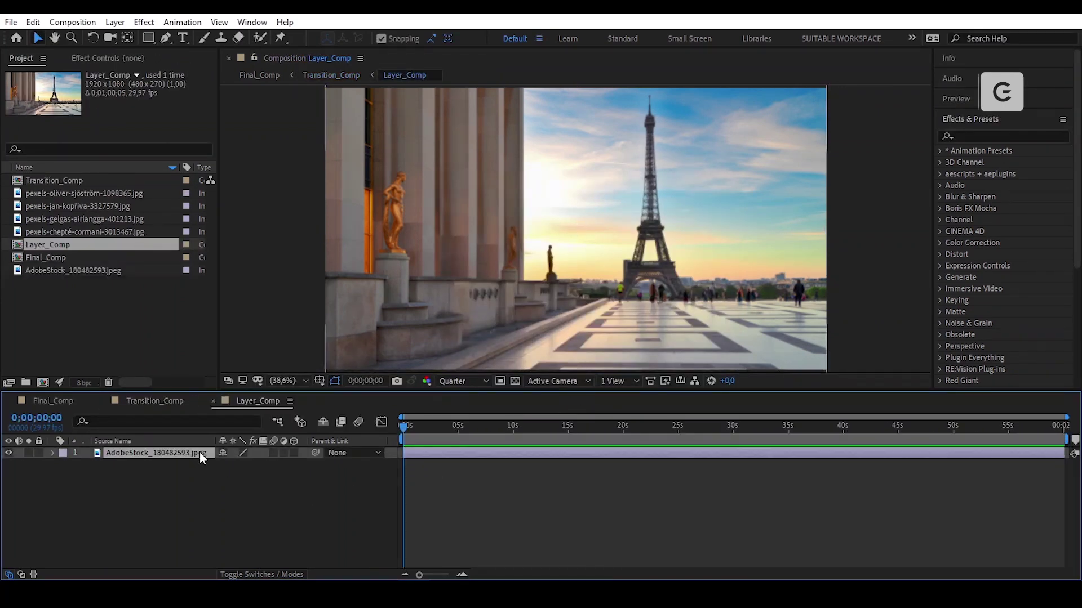
{"action": "key", "text": "ctrl+shift+c"}
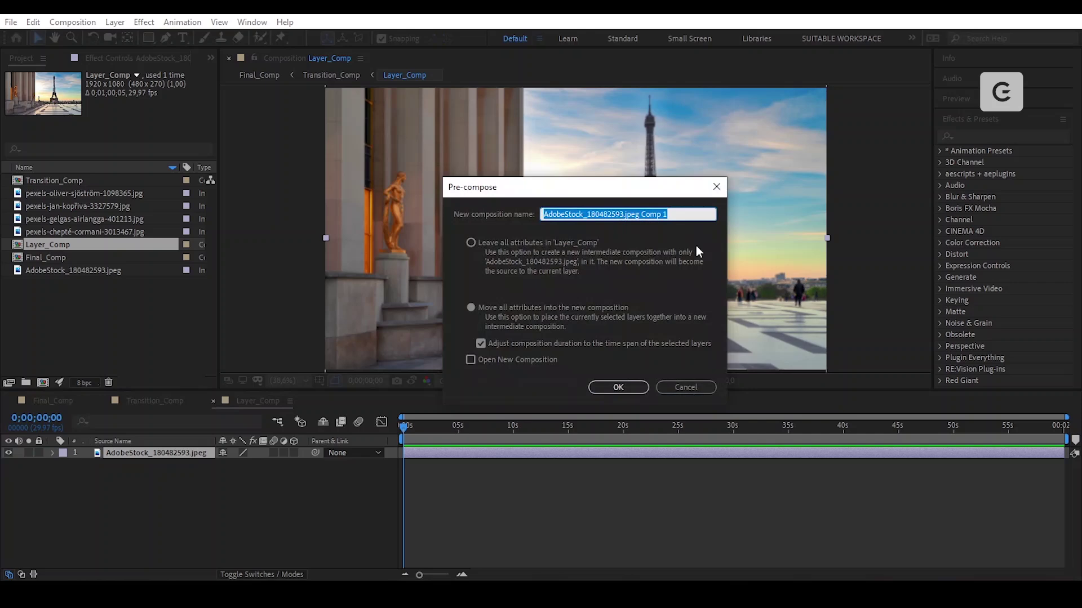
{"action": "type", "text": "Pic_01"}
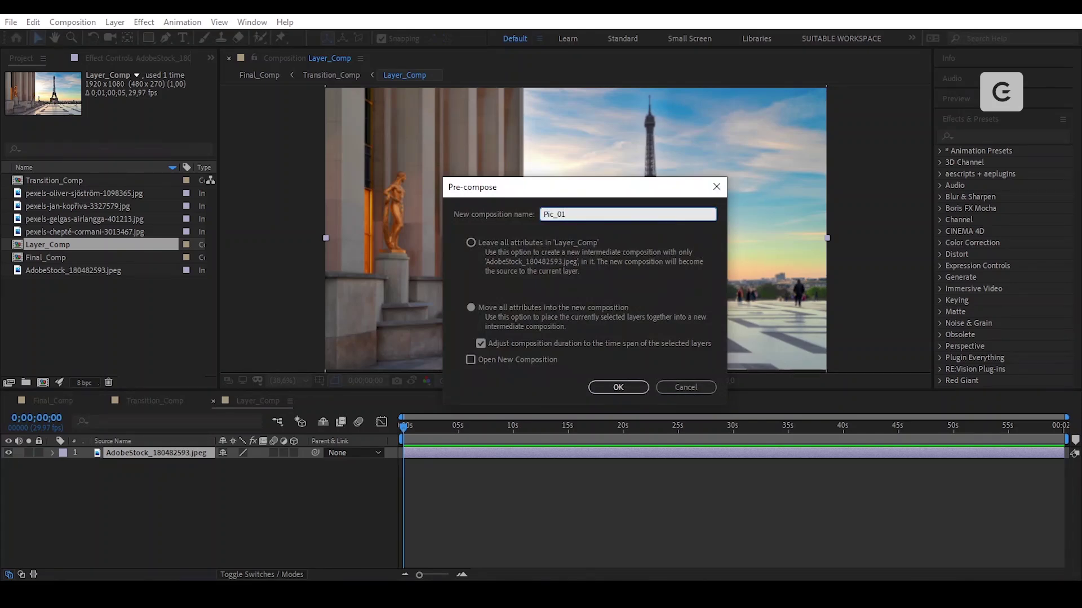
{"action": "key", "text": "Return"}
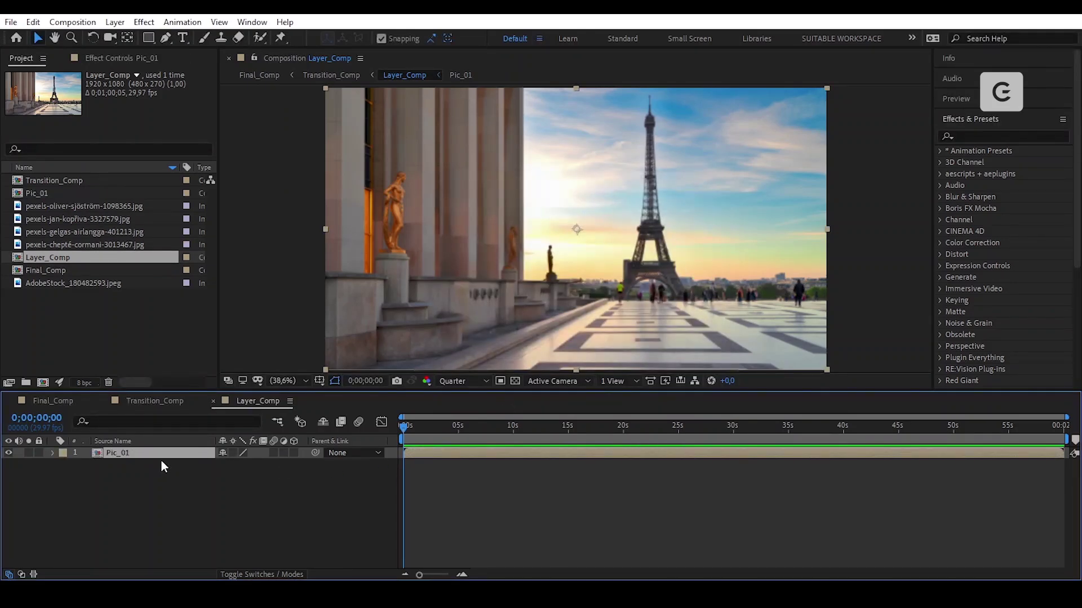
Apply the Motion Tile effect to the Layer_Comp layer in Transition_Comp
{"action": "left_click", "coordinate": [158, 409]}
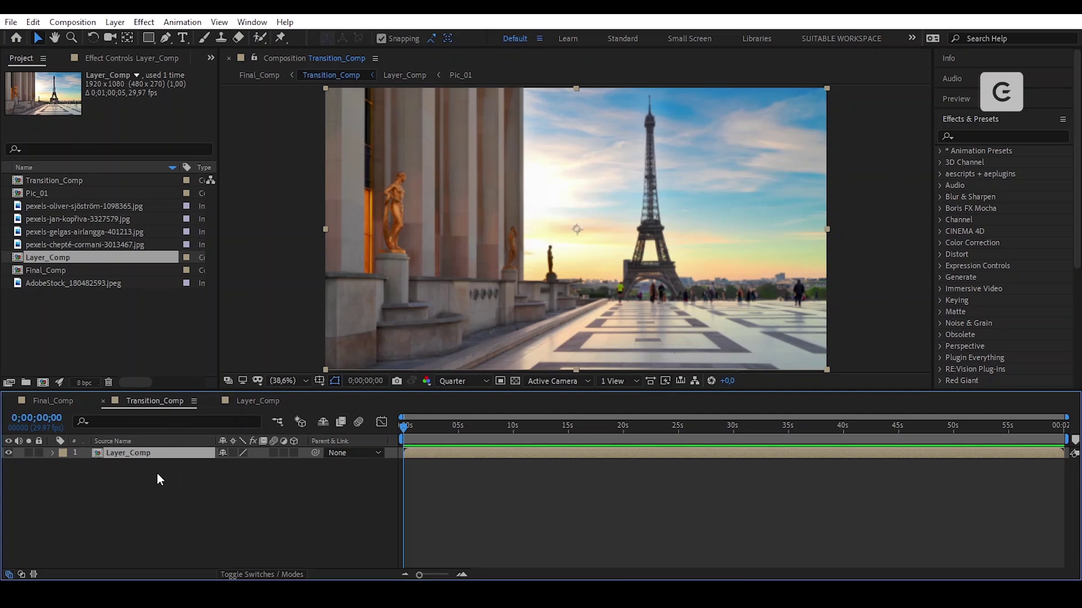
{"action": "left_click", "coordinate": [136, 58]}
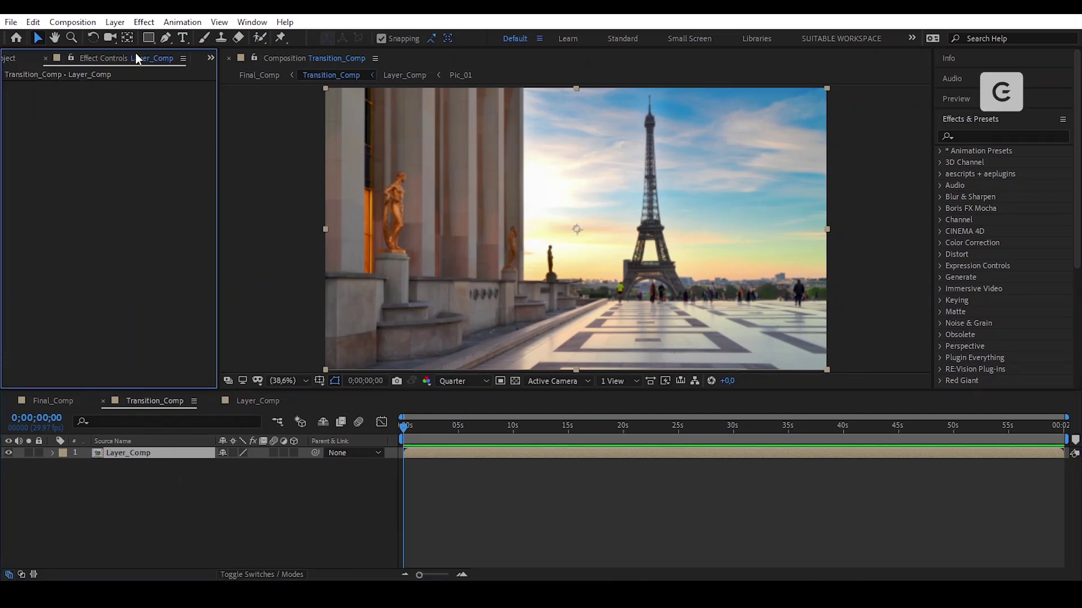
{"action": "key", "text": "ctrl+space"}
{"action": "type", "text": "motio"}
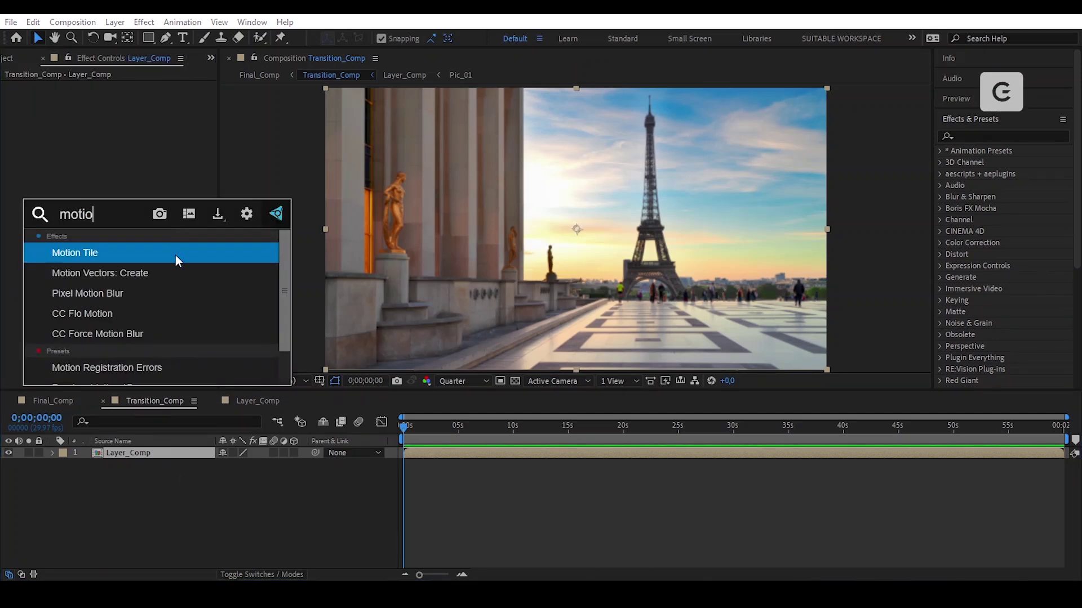
{"action": "left_click", "coordinate": [174, 256]}
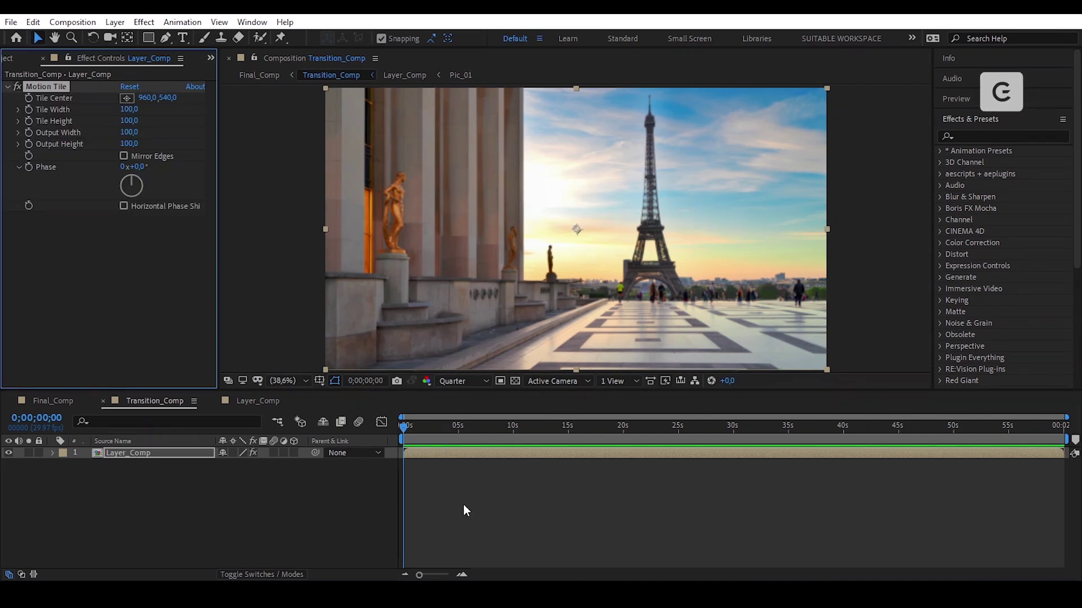
Keyframe Motion Tile's Tile Center on Layer_Comp at the composition start and at 2 seconds
{"action": "scroll", "coordinate": [463, 505], "scroll_direction": "up", "scroll_amount": 3}
{"action": "left_click_drag", "start_coordinate": [545, 575], "coordinate": [474, 572]}
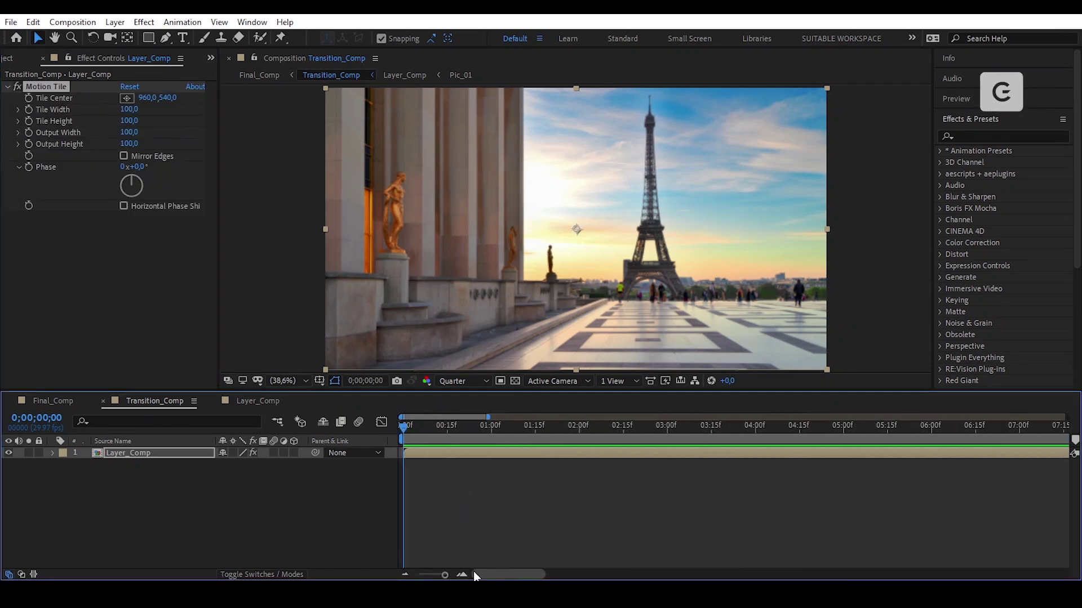
{"action": "left_click", "coordinate": [580, 428]}
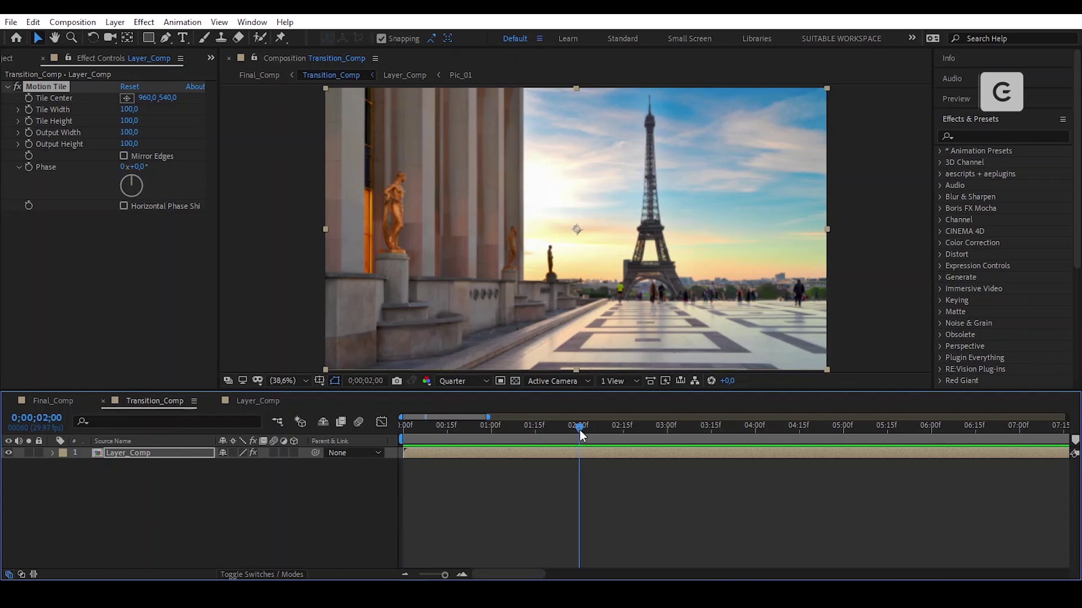
{"action": "left_click", "coordinate": [26, 98]}
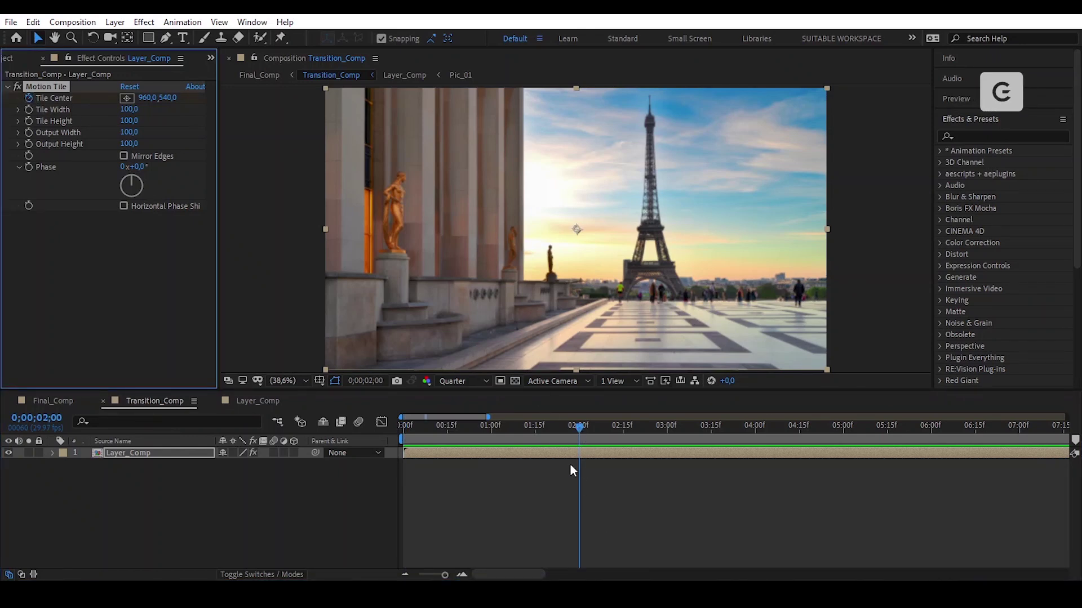
{"action": "left_click", "coordinate": [587, 454]}
{"action": "key", "text": "u"}
{"action": "left_click_drag", "start_coordinate": [578, 477], "coordinate": [403, 478]}
{"action": "left_click", "coordinate": [18, 476]}
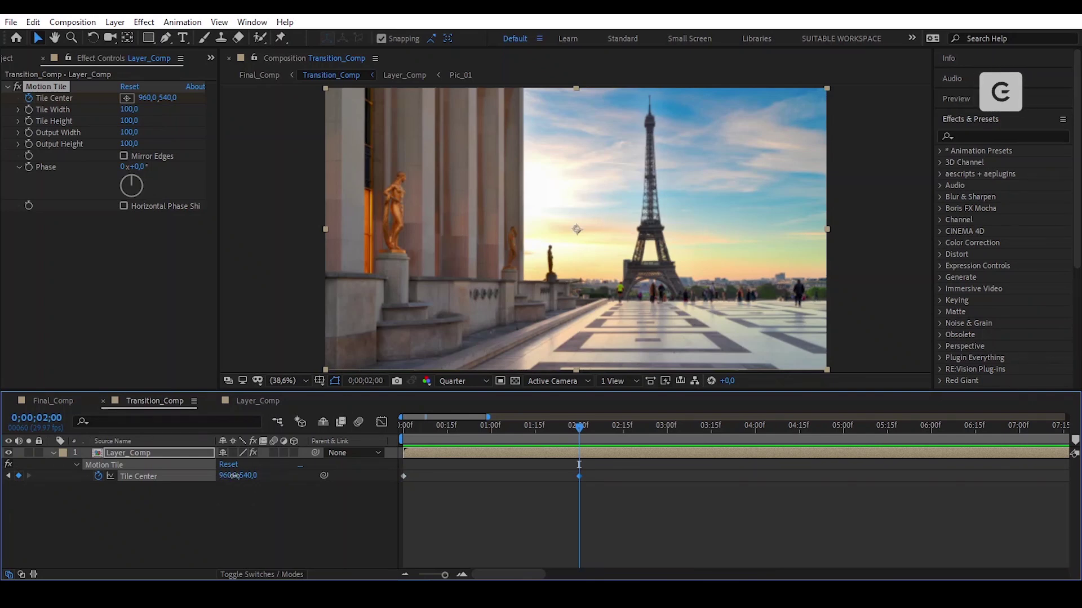
Set the horizontal Tile Center value of the 2-second keyframe to -4802
{"action": "left_click_drag", "start_coordinate": [232, 475], "coordinate": [1, 486]}
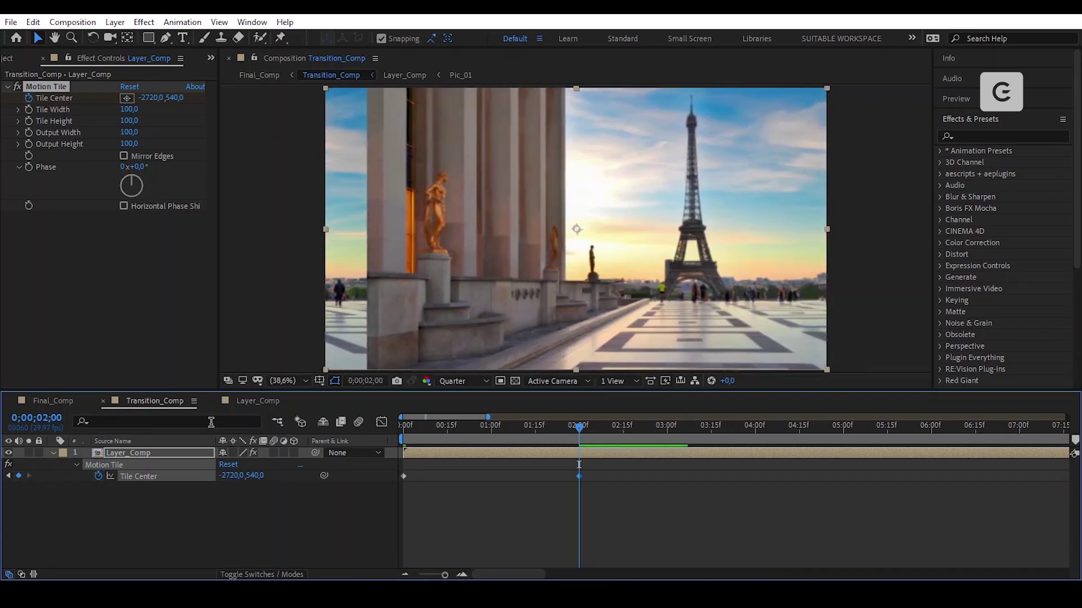
{"action": "left_click_drag", "start_coordinate": [239, 478], "coordinate": [115, 489]}
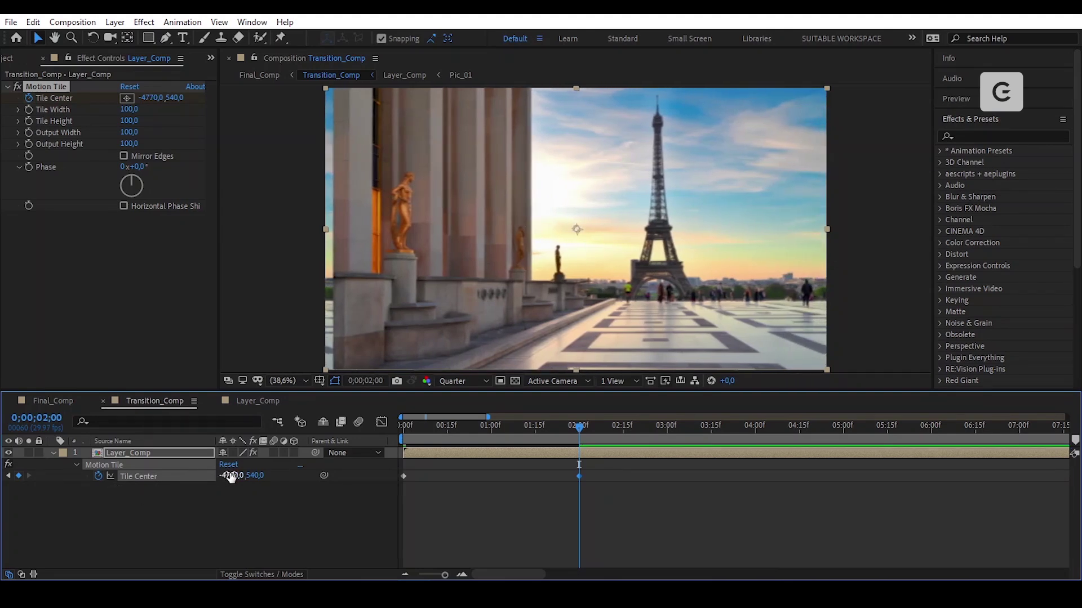
{"action": "left_click_drag", "start_coordinate": [230, 477], "coordinate": [204, 467]}
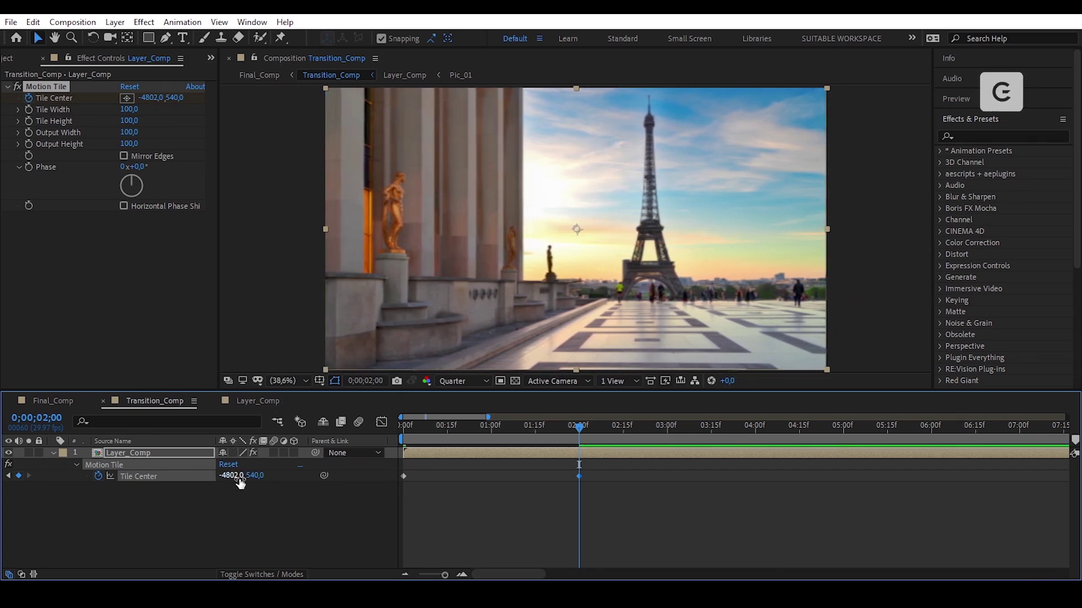
Apply Easy Ease to both Tile Center keyframes on Layer_Comp in Transition_Comp
{"action": "left_click", "coordinate": [566, 509]}
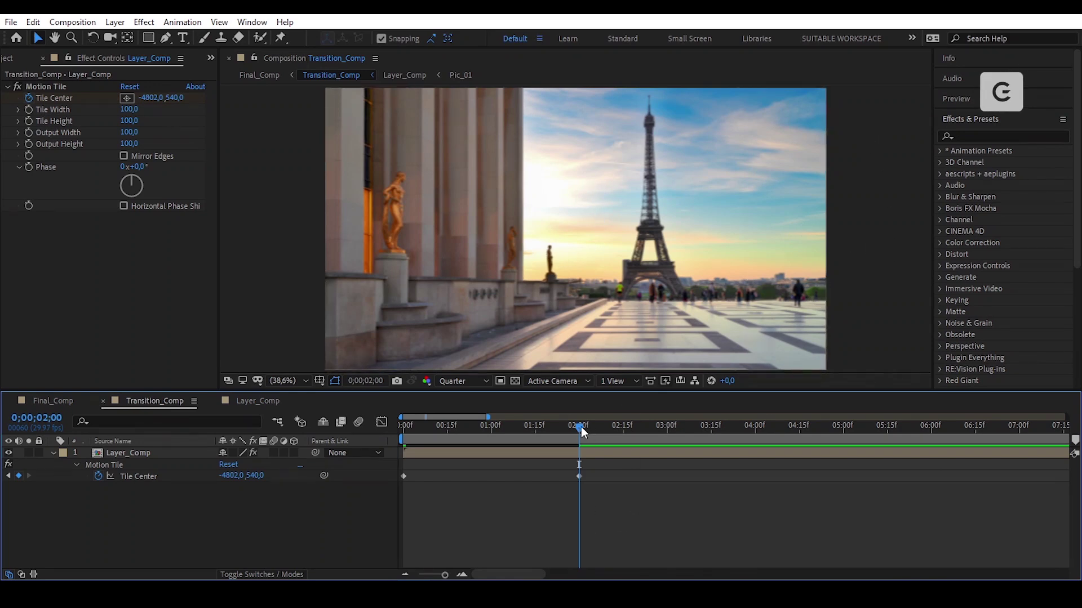
{"action": "left_click_drag", "start_coordinate": [581, 428], "coordinate": [551, 482]}
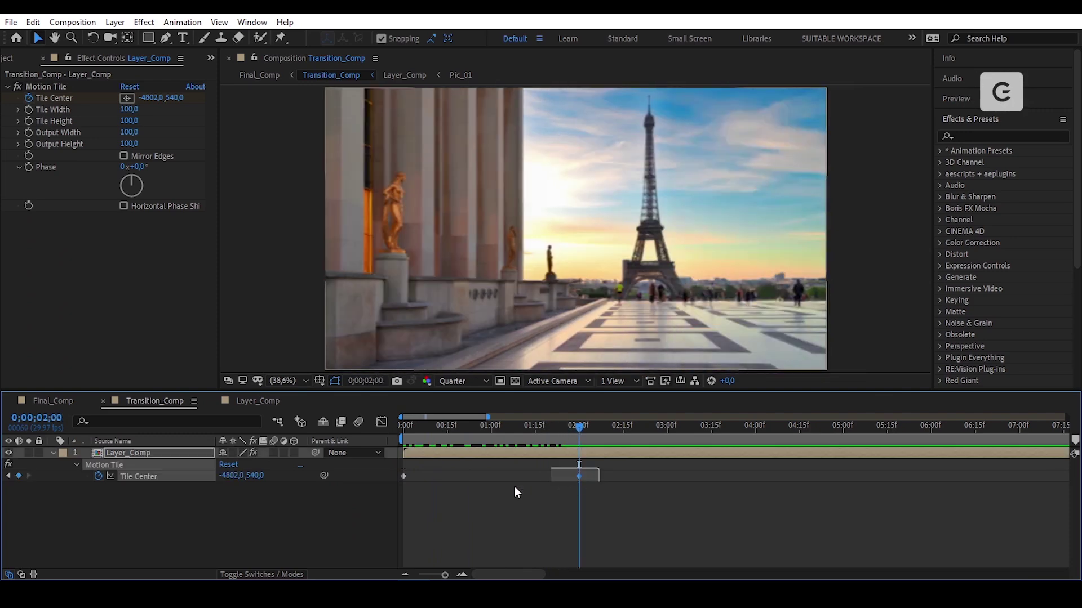
{"action": "left_click_drag", "start_coordinate": [392, 494], "coordinate": [387, 491]}
{"action": "key", "text": "minus"}
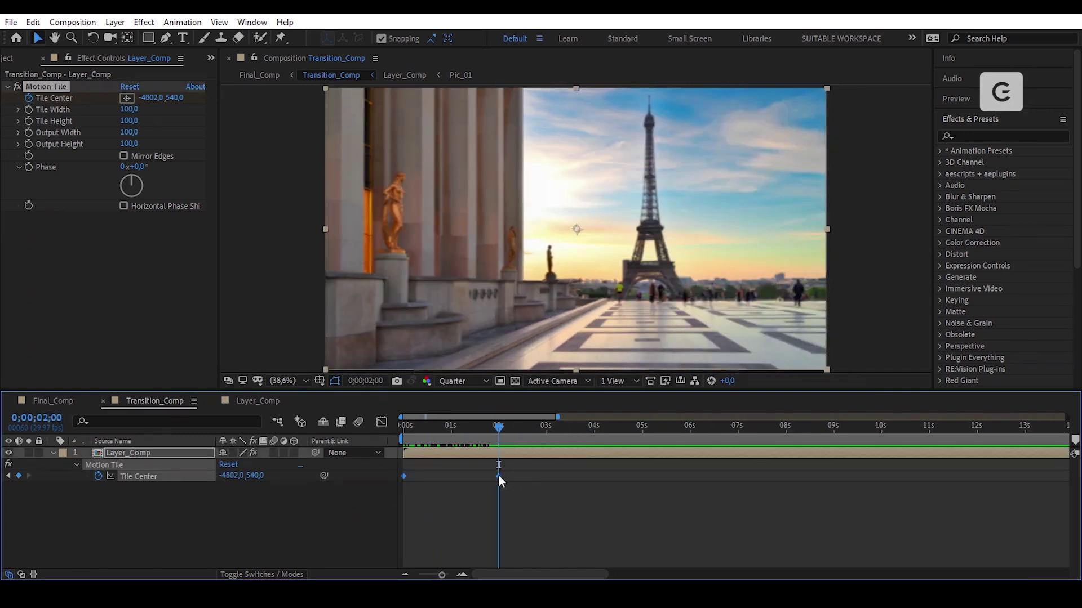
{"action": "right_click", "coordinate": [498, 475]}
{"action": "mouse_move", "coordinate": [573, 463]}
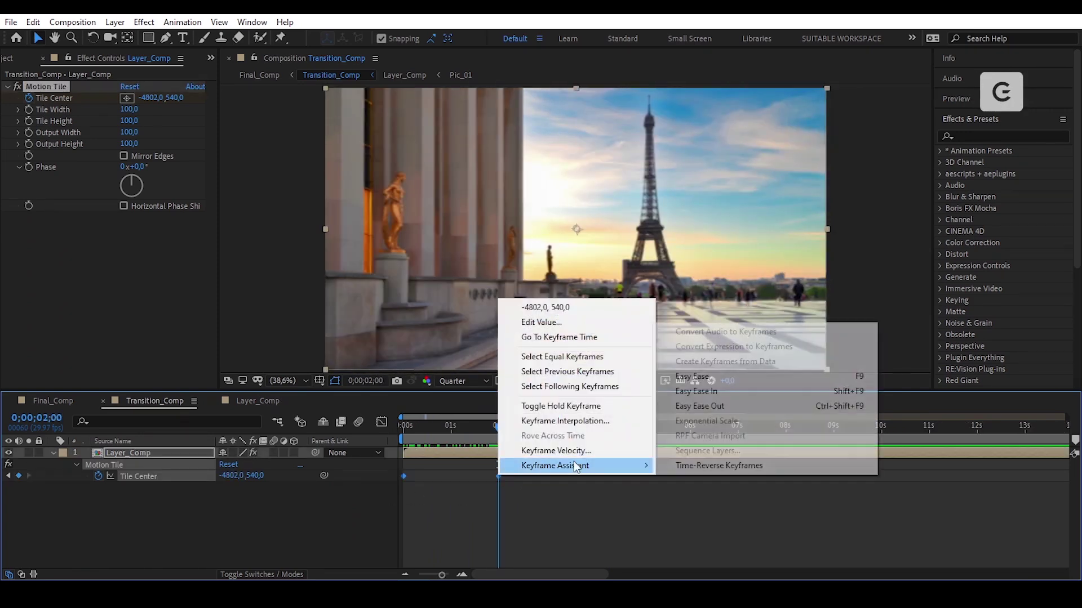
{"action": "left_click", "coordinate": [718, 374]}
Reshape the Tile Center speed curve to peak sharply at about 0.4 seconds and taper gradually toward the 2-second keyframe
{"action": "left_click", "coordinate": [380, 422]}
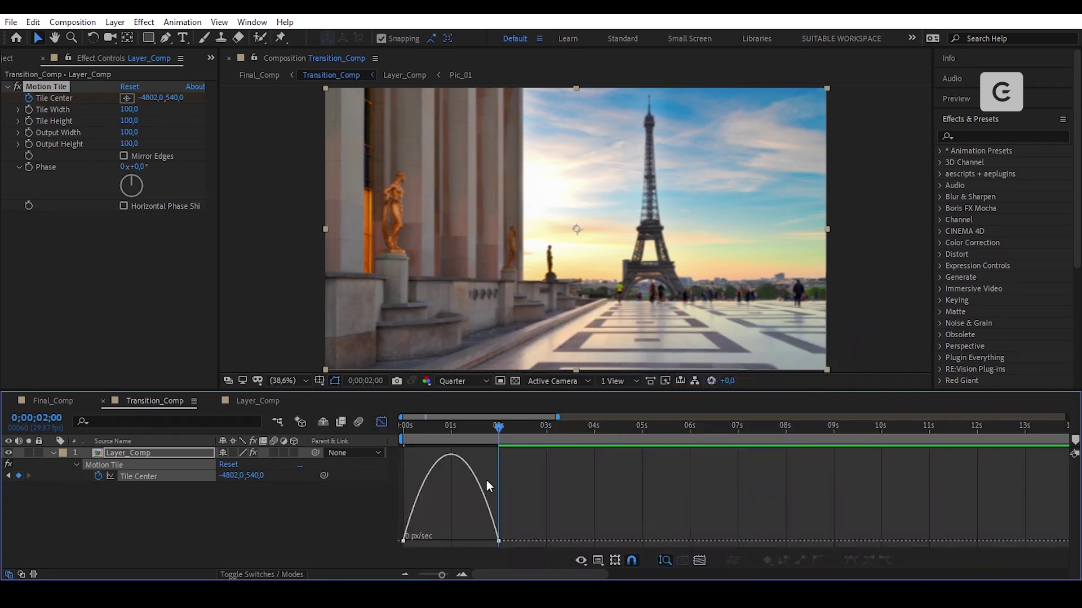
{"action": "left_click_drag", "start_coordinate": [468, 541], "coordinate": [422, 545]}
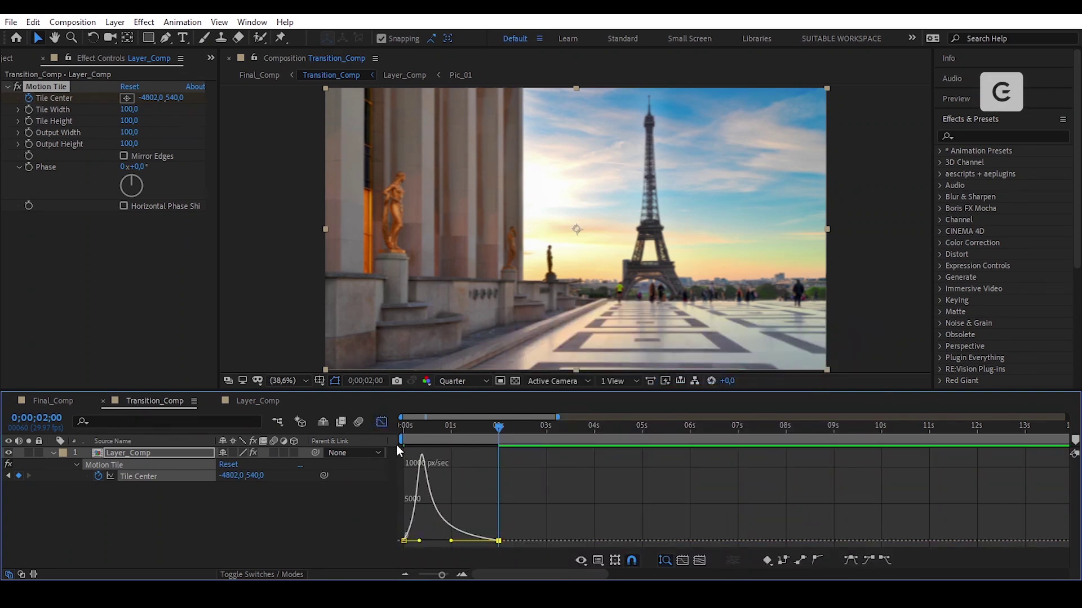
{"action": "left_click", "coordinate": [381, 423]}
Scrub the fast part of the slide, park the current time at 0;00;00;13 and open Layer_Comp there
{"action": "left_click_drag", "start_coordinate": [476, 428], "coordinate": [406, 469]}
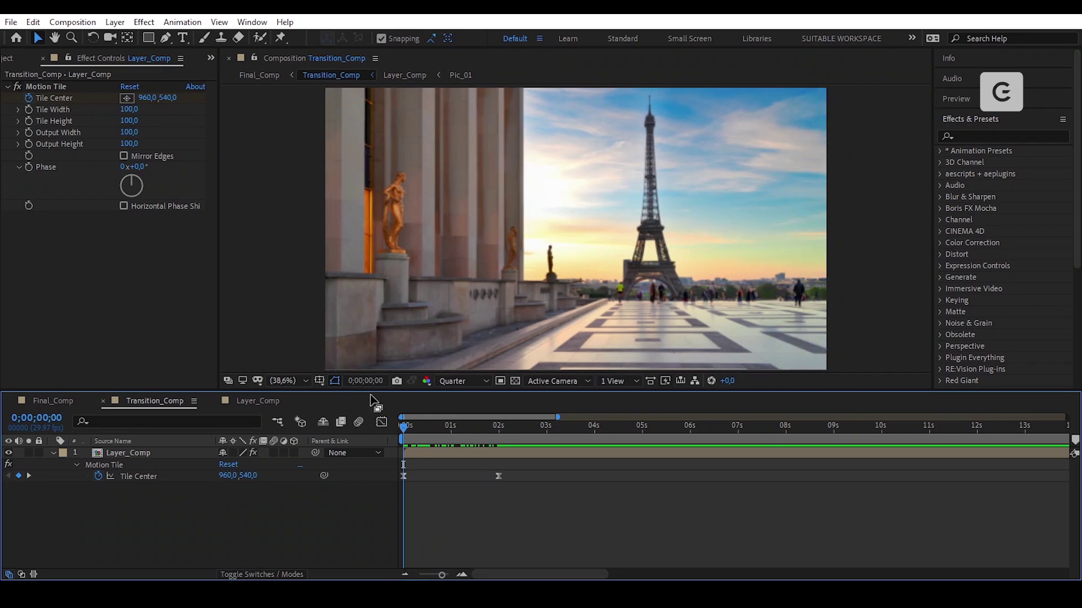
{"action": "left_click_drag", "start_coordinate": [410, 424], "coordinate": [424, 428]}
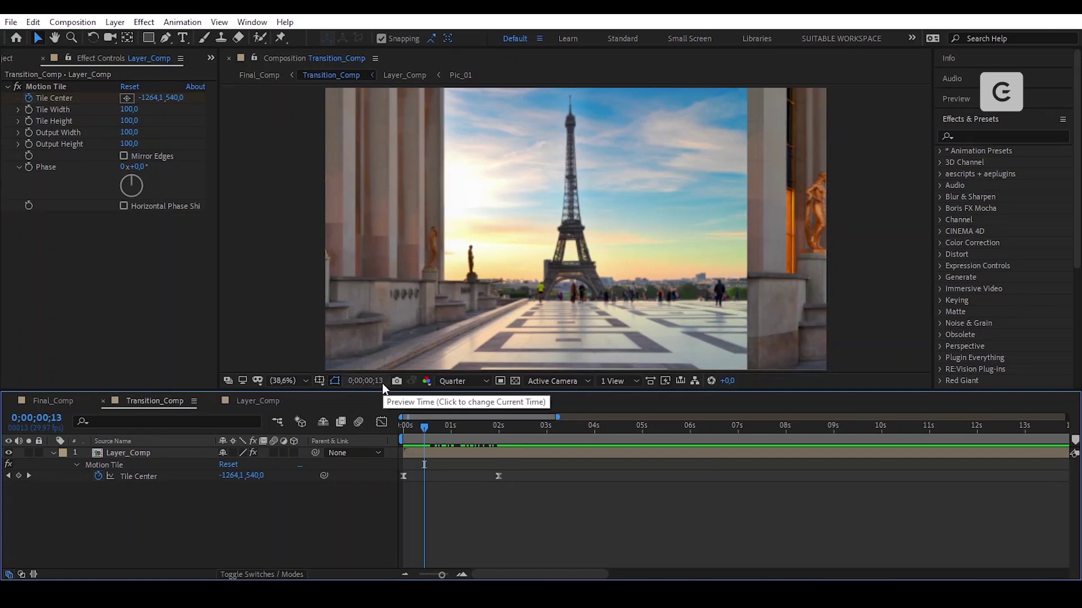
{"action": "double_click", "coordinate": [441, 448]}
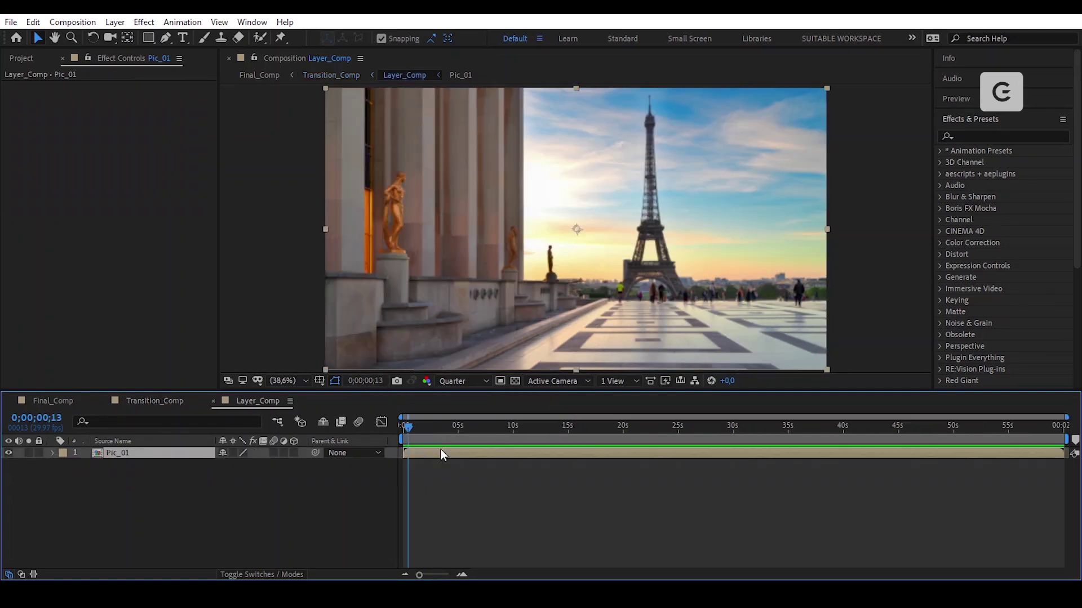
{"action": "scroll", "coordinate": [460, 501], "scroll_direction": "up", "scroll_amount": 5, "text": "alt"}
{"action": "left_click_drag", "start_coordinate": [549, 574], "coordinate": [486, 570]}
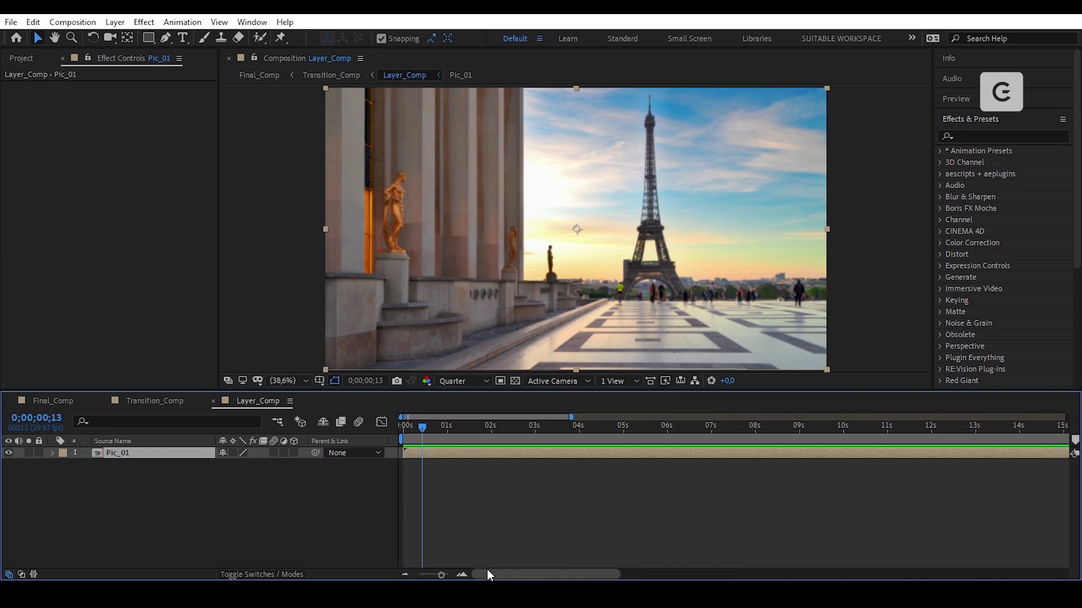
Add an adjustment layer above Pic_01 in Layer_Comp and name it Marker
{"action": "right_click", "coordinate": [205, 498]}
{"action": "mouse_move", "coordinate": [290, 351]}
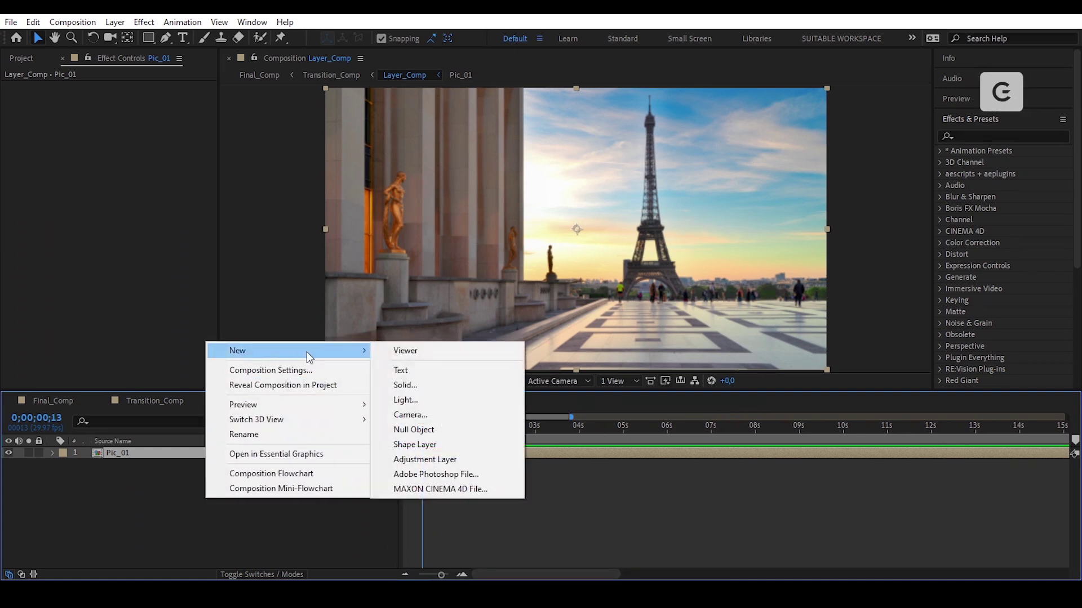
{"action": "left_click", "coordinate": [486, 459]}
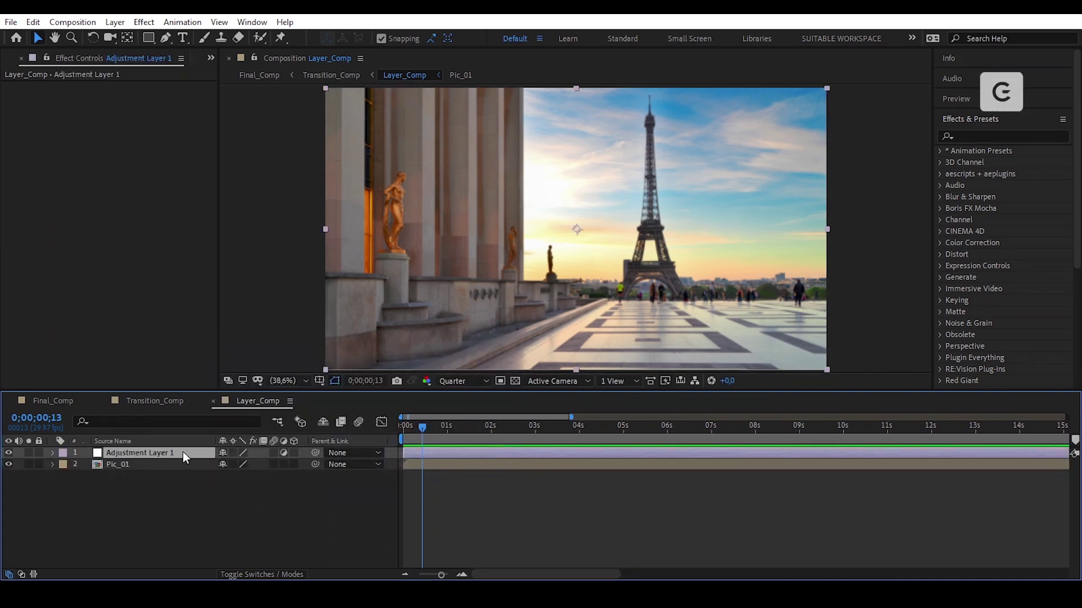
{"action": "key", "text": "Return"}
{"action": "type", "text": "Marker"}
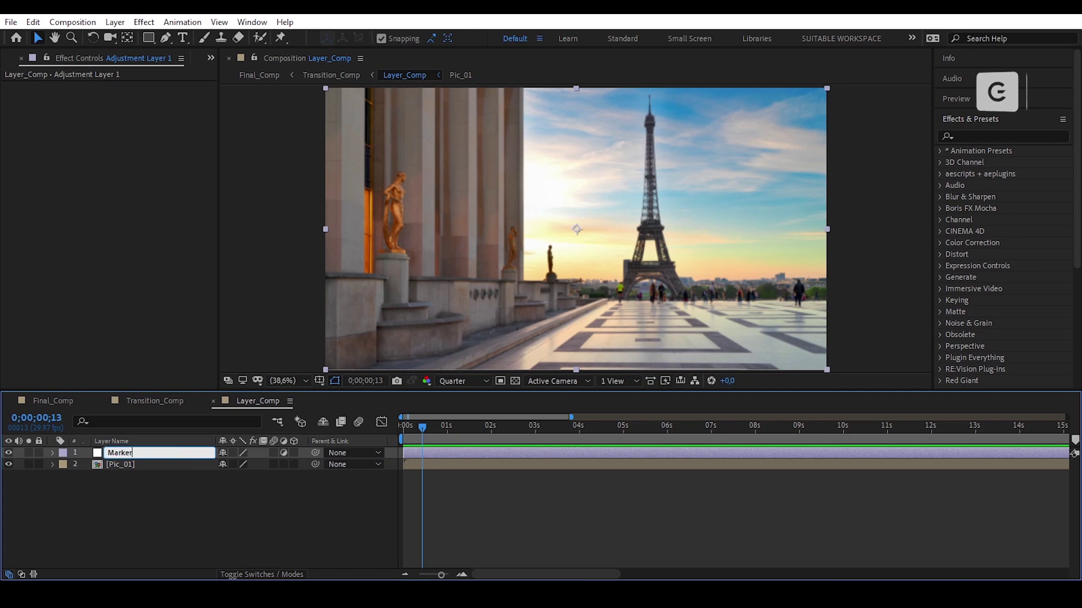
{"action": "key", "text": "Return"}
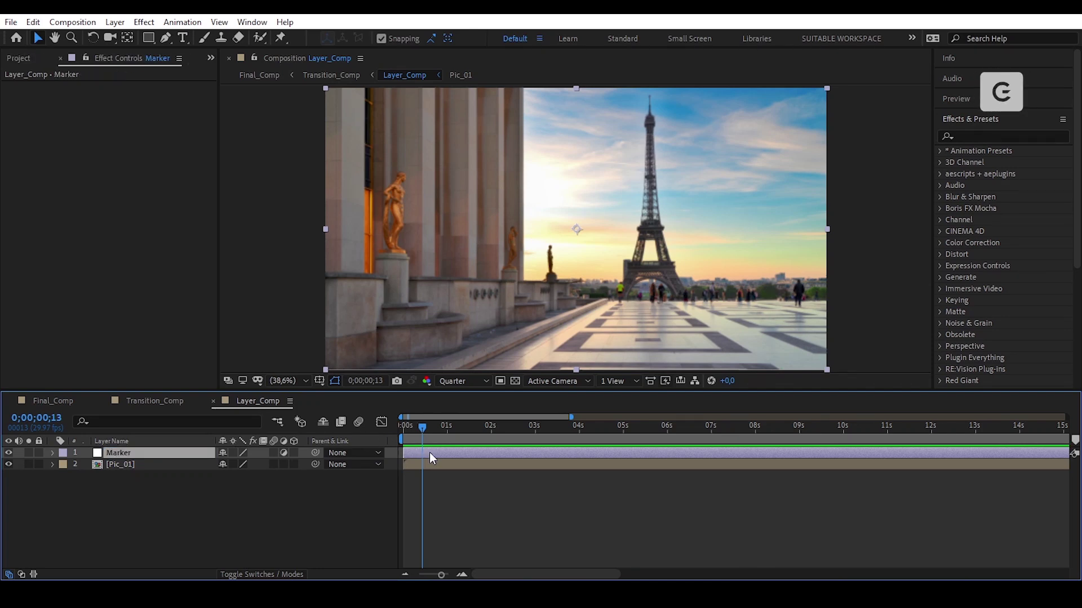
Split the Marker layer at 0;00;00;13, delete the later part and shift the remaining clip to start at that frame
{"action": "left_click", "coordinate": [33, 22]}
{"action": "left_click", "coordinate": [115, 210]}
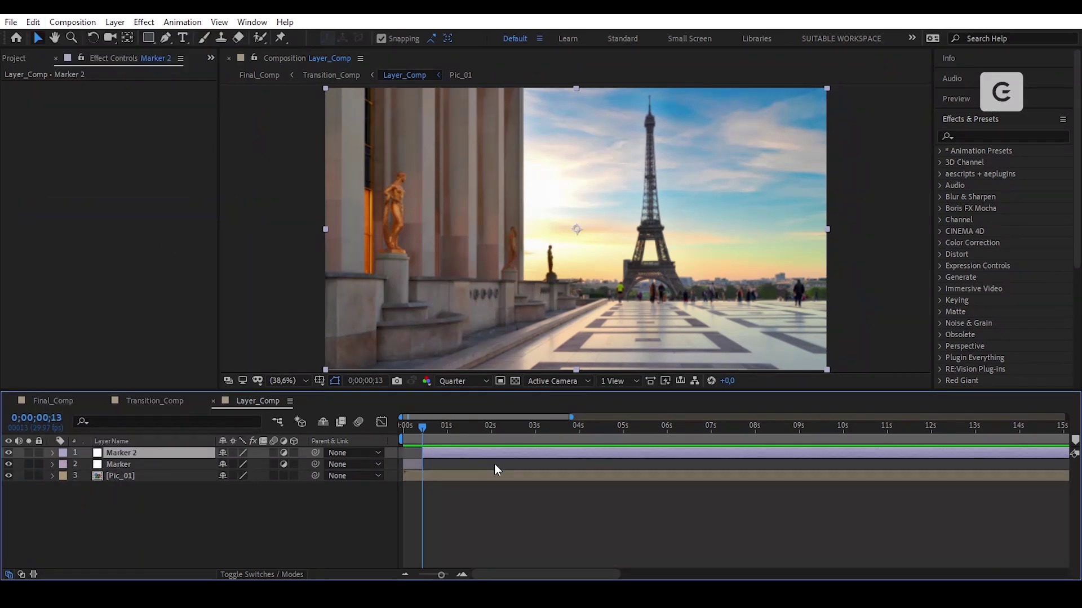
{"action": "key", "text": "Delete"}
{"action": "left_click", "coordinate": [412, 452]}
Add a layer marker to the Marker layer at 0;00;00;13
{"action": "right_click", "coordinate": [420, 453]}
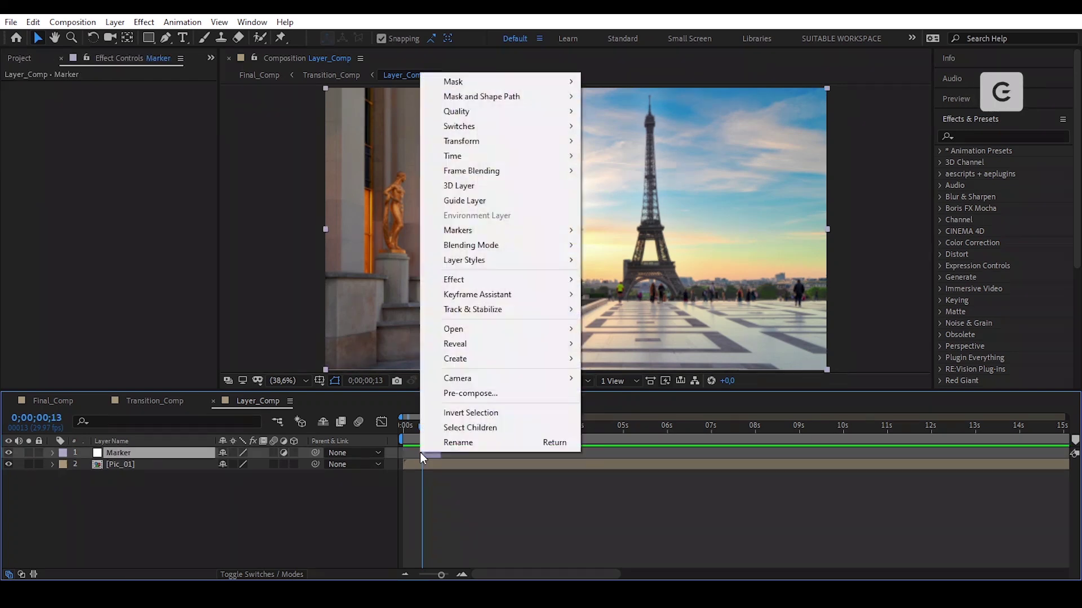
{"action": "mouse_move", "coordinate": [534, 229]}
{"action": "left_click", "coordinate": [613, 234]}
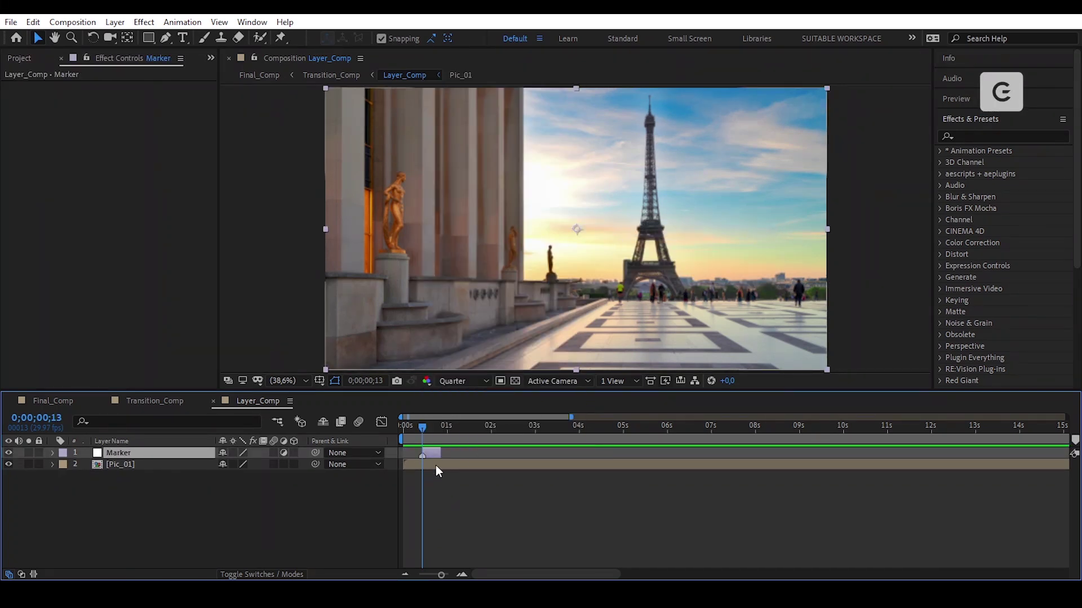
Place the 1098365.jpg photo between Marker and Pic_01, start it at 0;00;00;13 and nudge it slightly upward in the frame
{"action": "scroll", "coordinate": [436, 467], "scroll_direction": "up", "scroll_amount": 2}
{"action": "scroll", "coordinate": [489, 562], "scroll_direction": "down", "scroll_amount": 3}
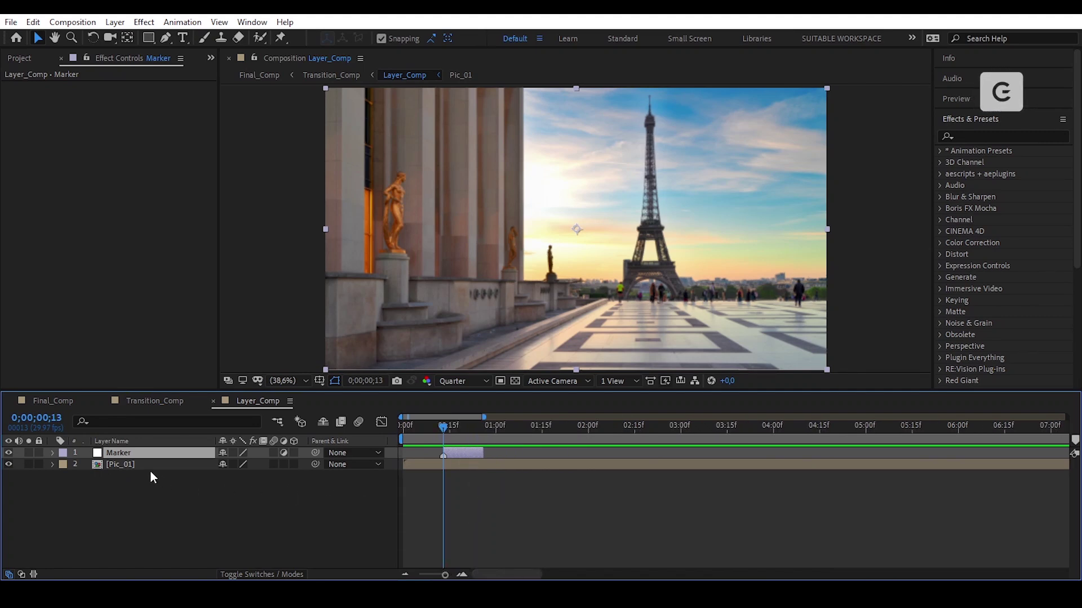
{"action": "left_click", "coordinate": [22, 58]}
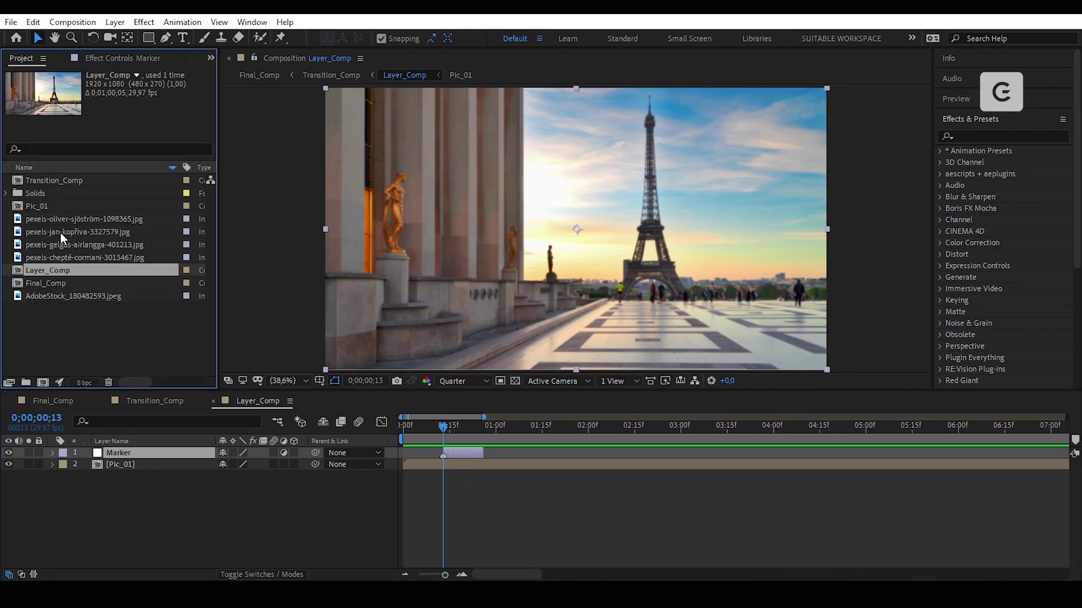
{"action": "left_click", "coordinate": [67, 219]}
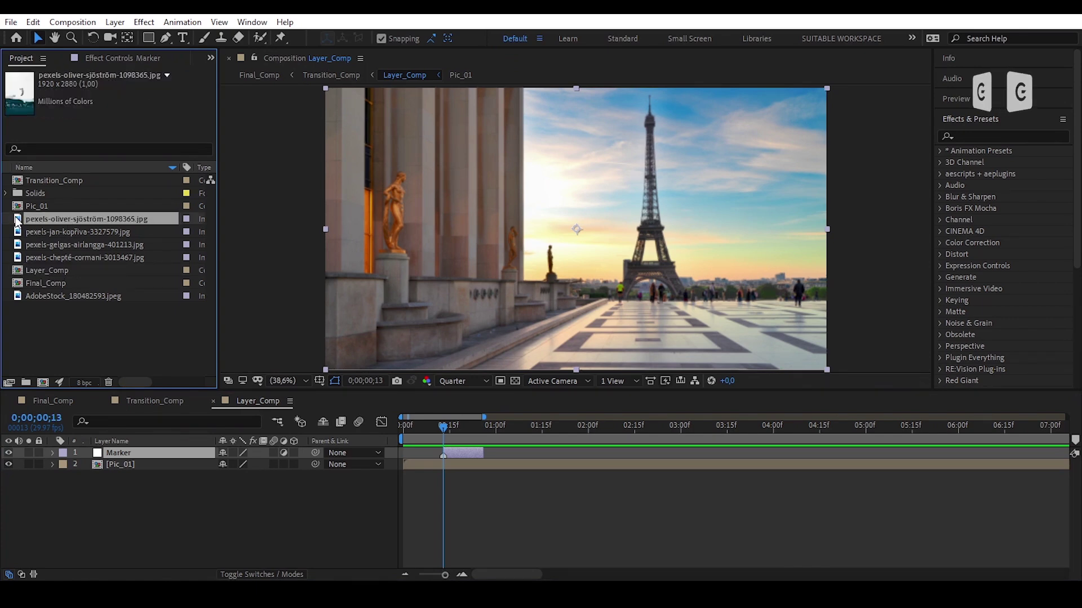
{"action": "mouse_move", "coordinate": [17, 221]}
{"action": "left_mouse_down"}
{"action": "mouse_move", "coordinate": [239, 338]}
{"action": "mouse_move", "coordinate": [249, 469]}
{"action": "mouse_move", "coordinate": [214, 471]}
{"action": "mouse_move", "coordinate": [260, 476]}
{"action": "left_mouse_up"}
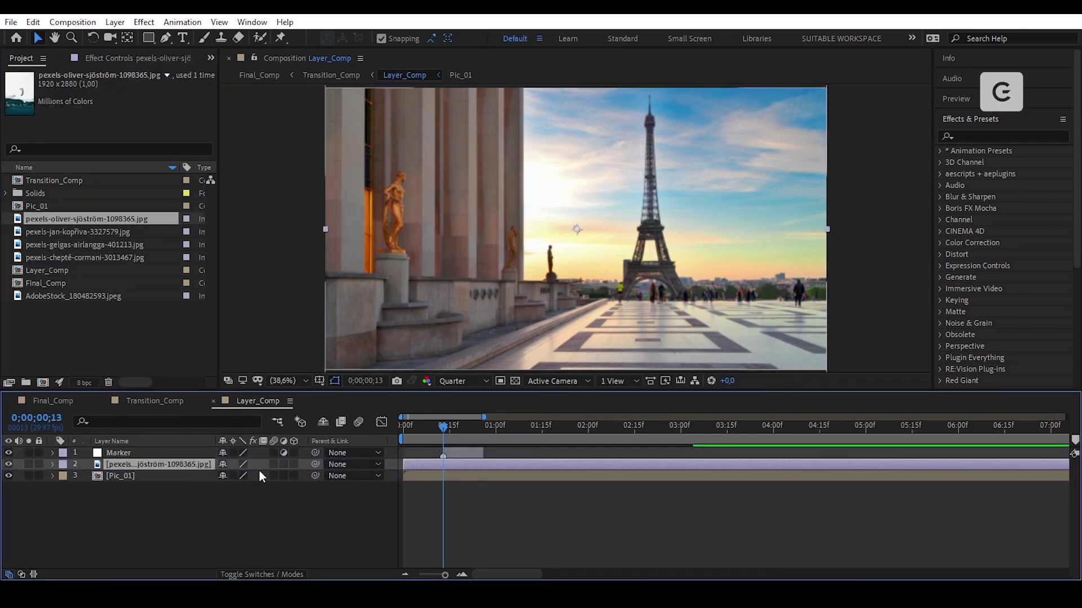
{"action": "left_click_drag", "start_coordinate": [413, 461], "coordinate": [447, 461]}
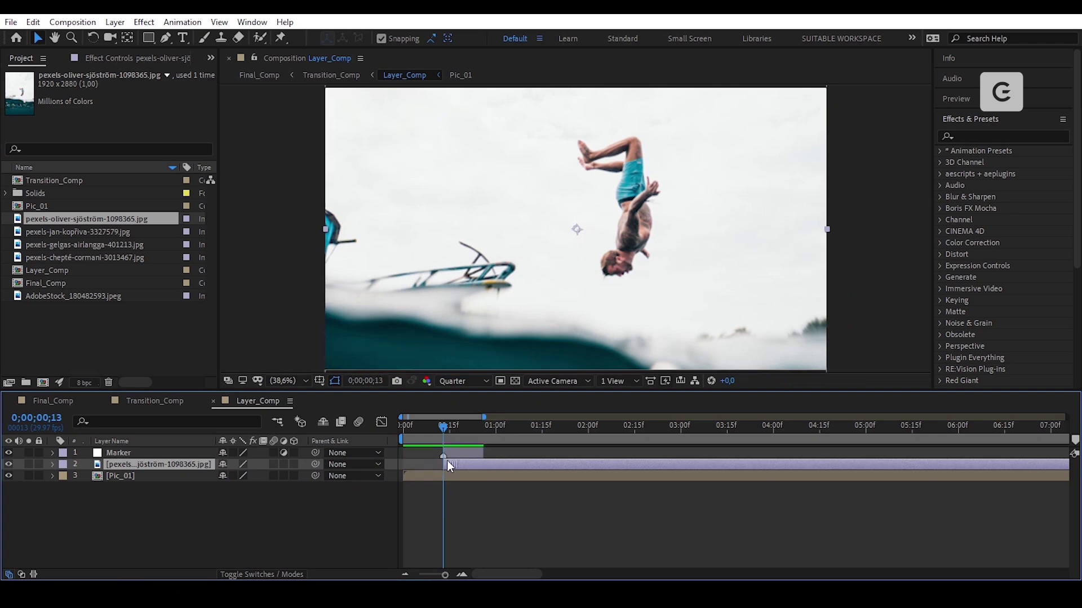
{"action": "left_click", "coordinate": [606, 230]}
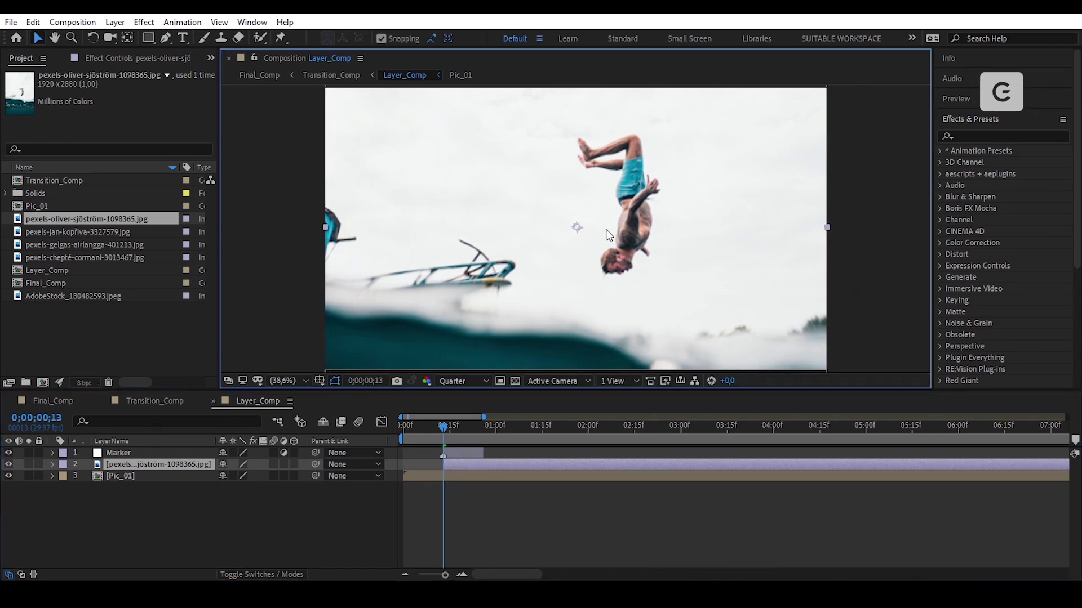
{"action": "key", "text": "Return"}
Pre-compose the new photo layer as Pic_02, moving all attributes and adjusting the composition duration to the layer's time span
{"action": "left_click", "coordinate": [484, 463]}
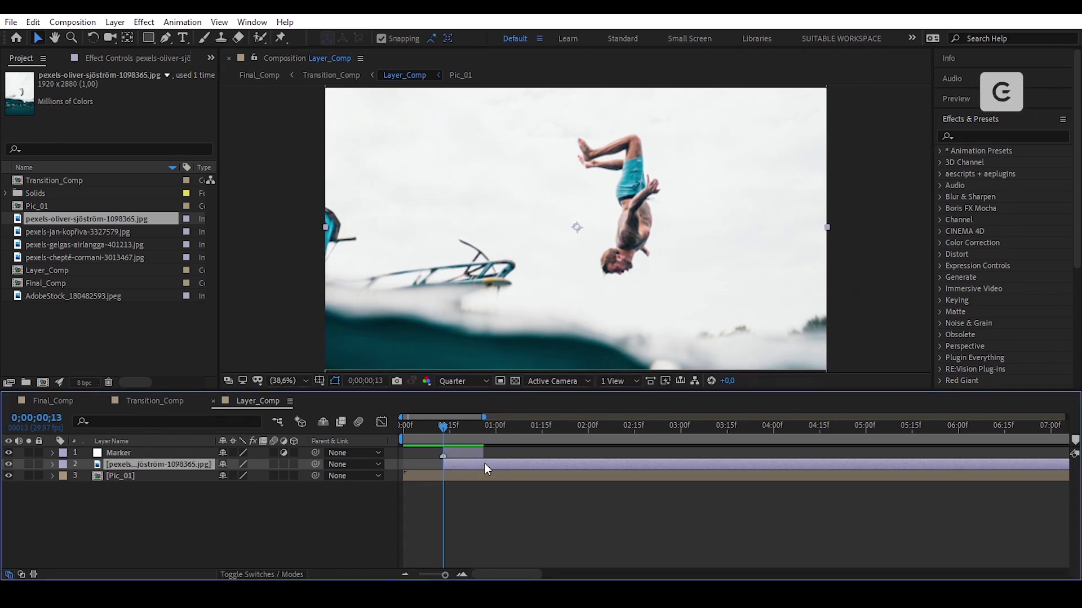
{"action": "key", "text": "ctrl+shift+c"}
{"action": "type", "text": "Pic_02"}
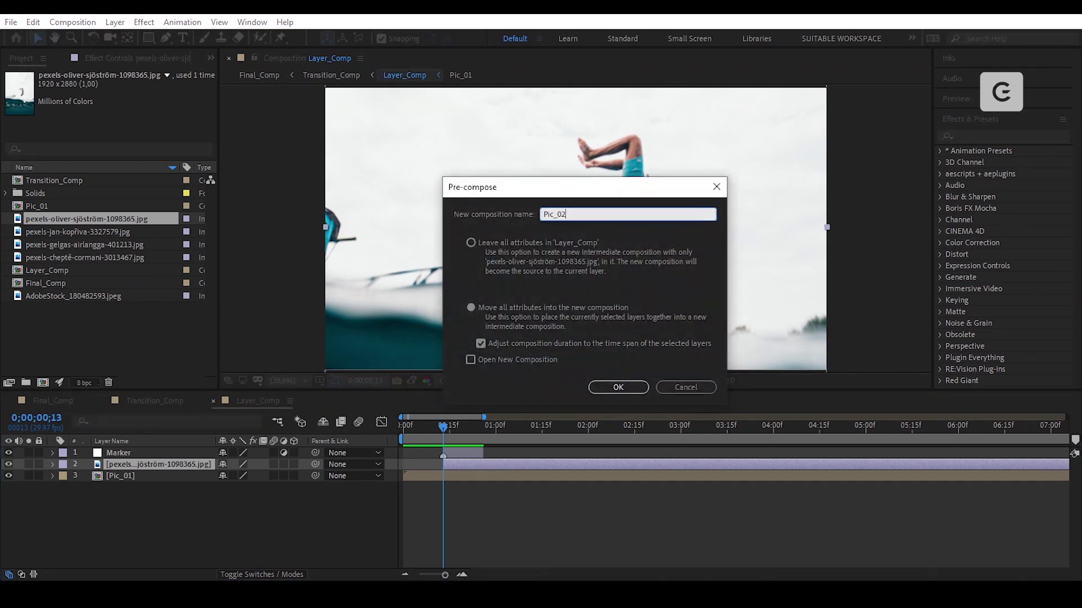
{"action": "key", "text": "Return"}
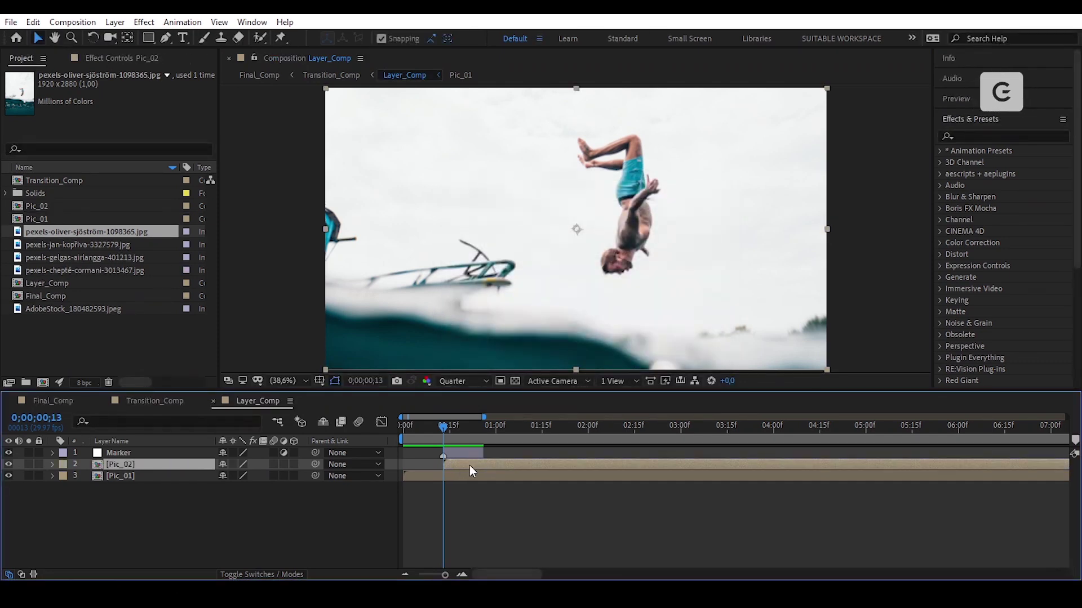
Preview the slide from Pic_01 to Pic_02 in Transition_Comp with the work area ending at 2 seconds
{"action": "left_click", "coordinate": [160, 403]}
{"action": "left_click", "coordinate": [545, 525]}
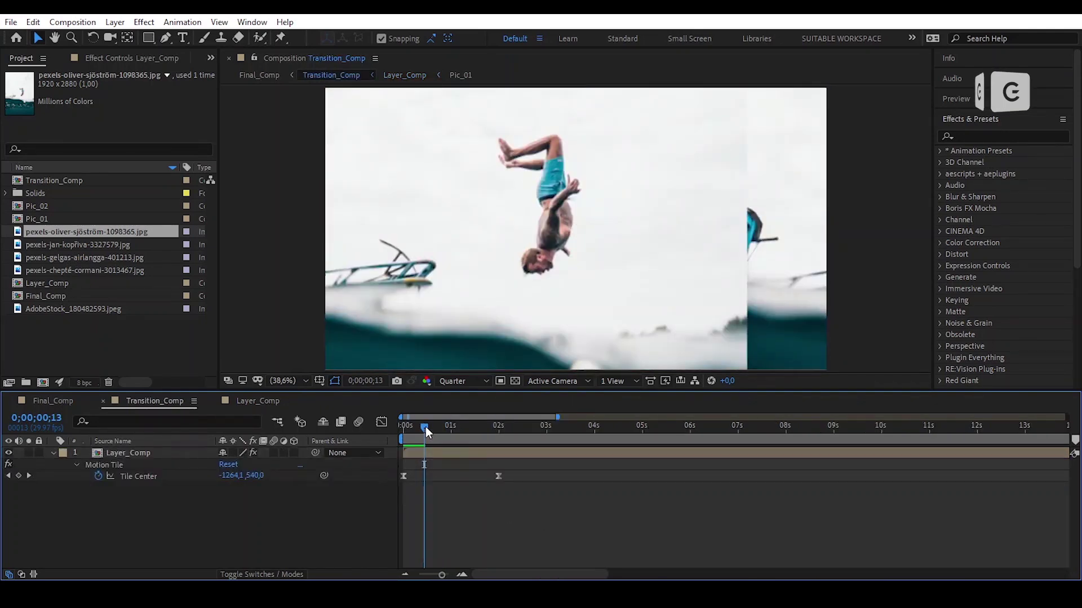
{"action": "left_click_drag", "start_coordinate": [425, 427], "coordinate": [381, 444]}
{"action": "key", "text": "n"}
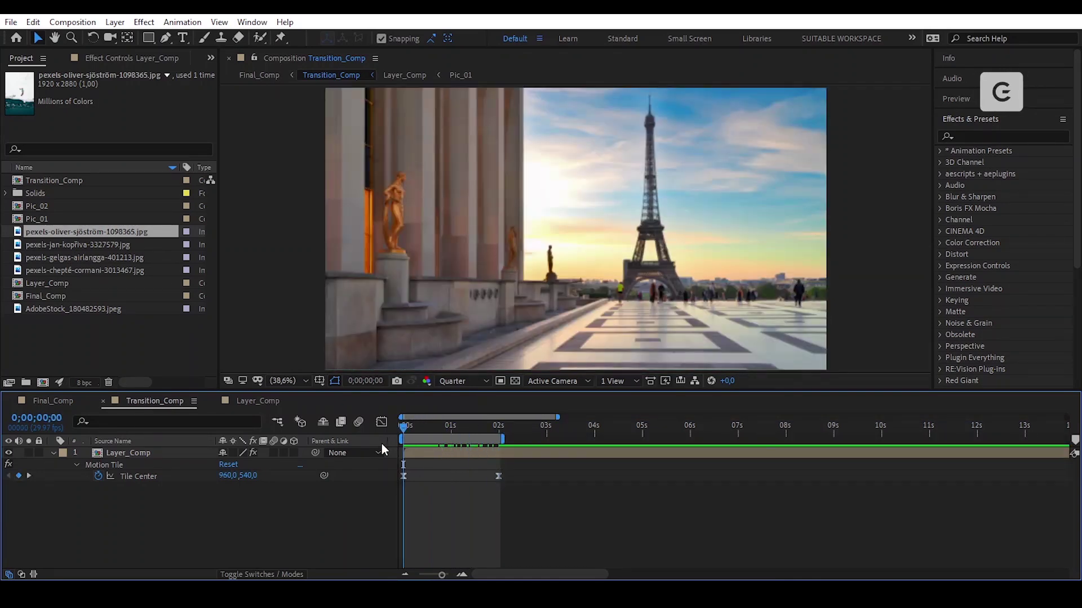
{"action": "key", "text": "space"}
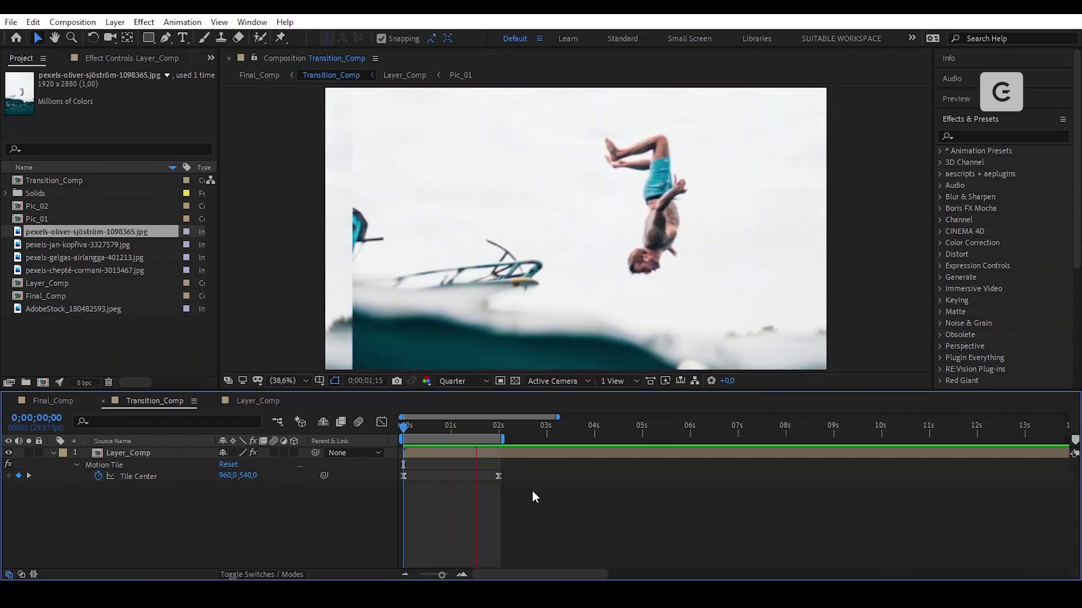
{"action": "key", "text": "space"}
Extend the work area to about 4.5 seconds, then split Layer_Comp at 0;00;03;00 and reveal the later part's keyframes
{"action": "left_click_drag", "start_coordinate": [502, 439], "coordinate": [624, 452]}
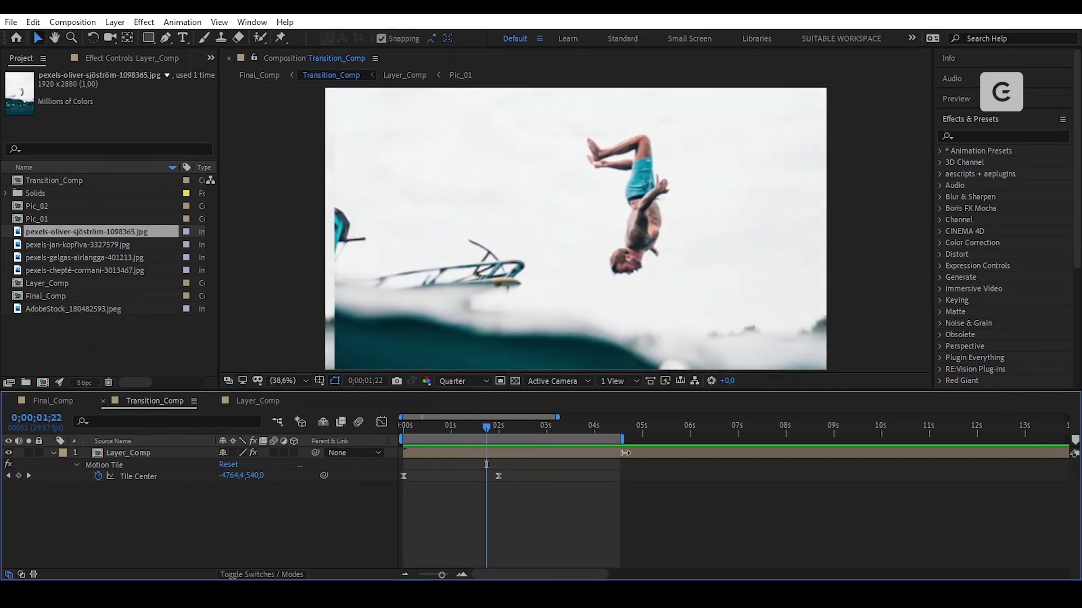
{"action": "left_click_drag", "start_coordinate": [488, 425], "coordinate": [551, 442]}
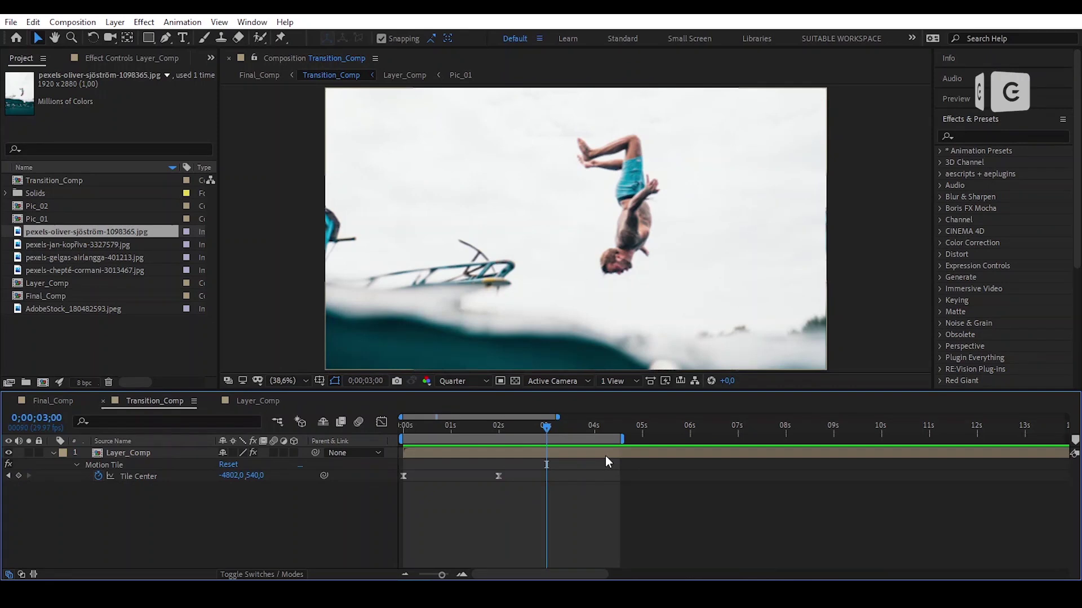
{"action": "left_click", "coordinate": [557, 451]}
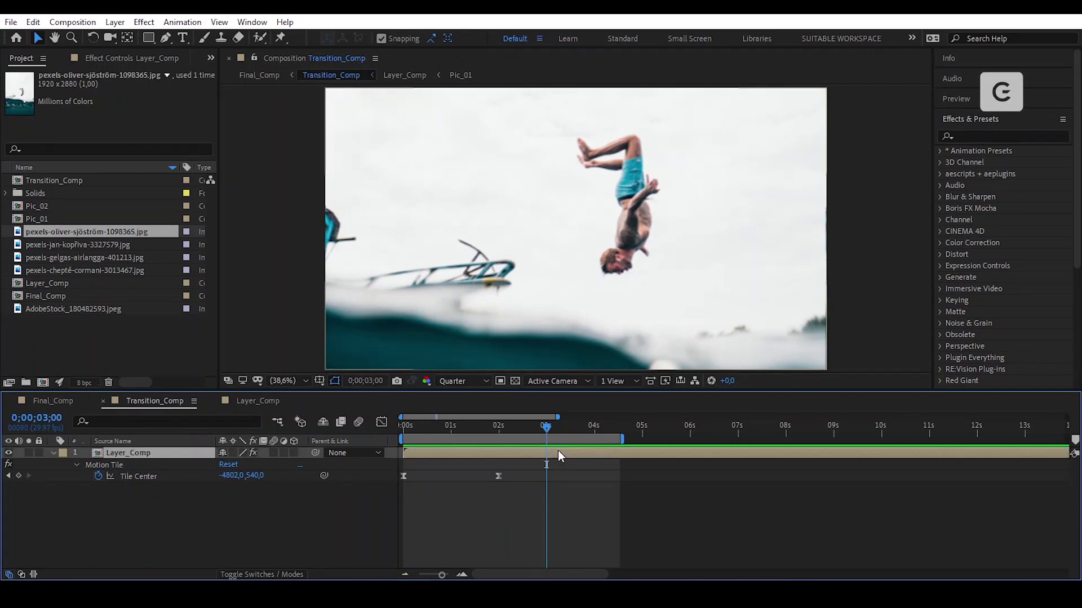
{"action": "left_click", "coordinate": [34, 22]}
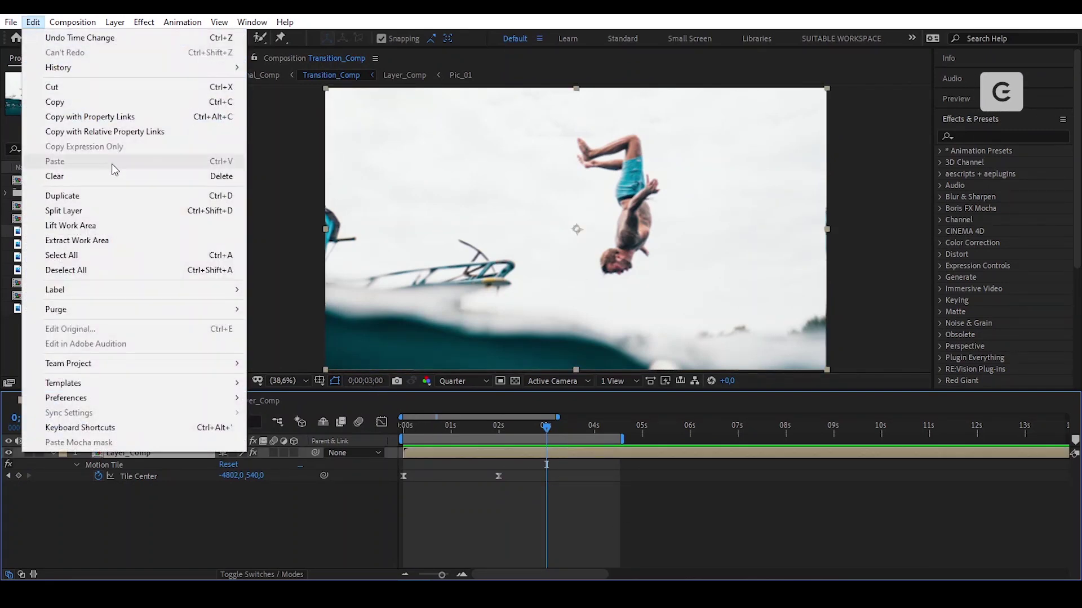
{"action": "left_click", "coordinate": [64, 210]}
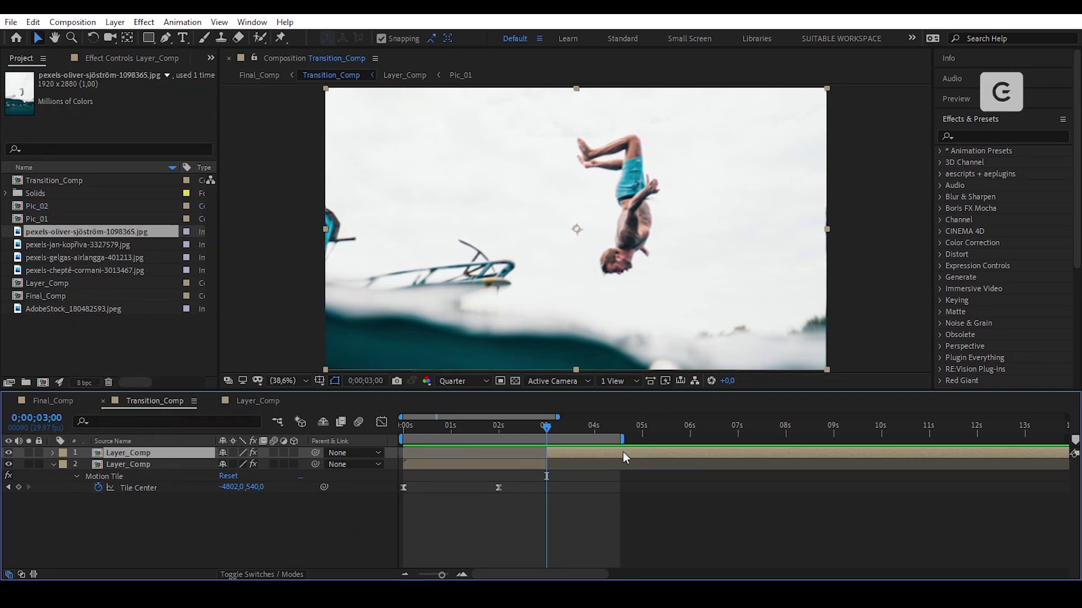
{"action": "key", "text": "u"}
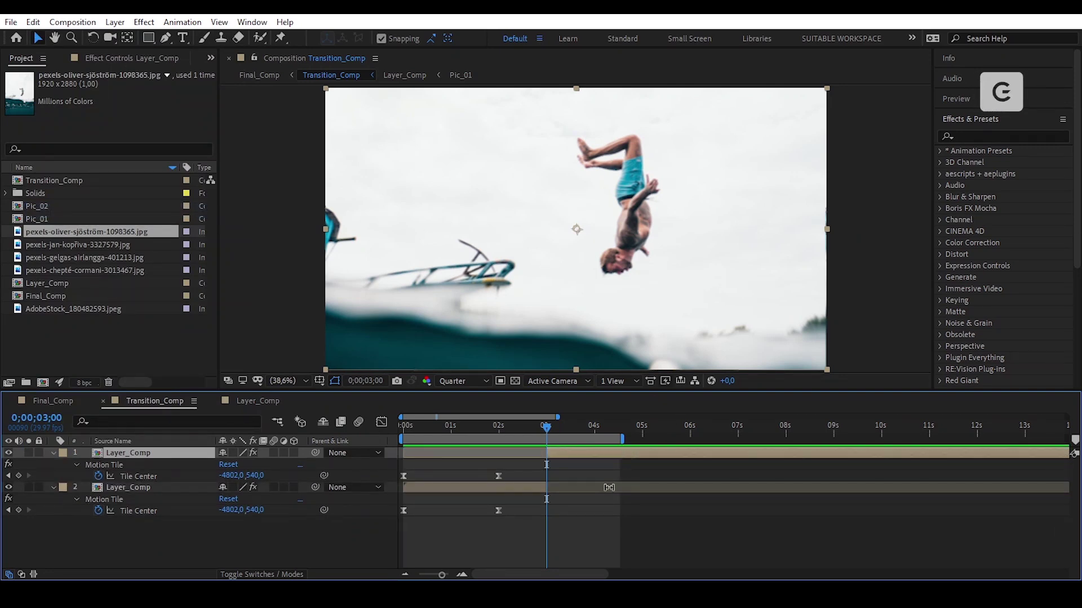
Replace the Tile Center keyframes on the top Layer_Comp with new ones at 3 and 5 seconds
{"action": "left_click", "coordinate": [100, 475]}
{"action": "left_click", "coordinate": [99, 474]}
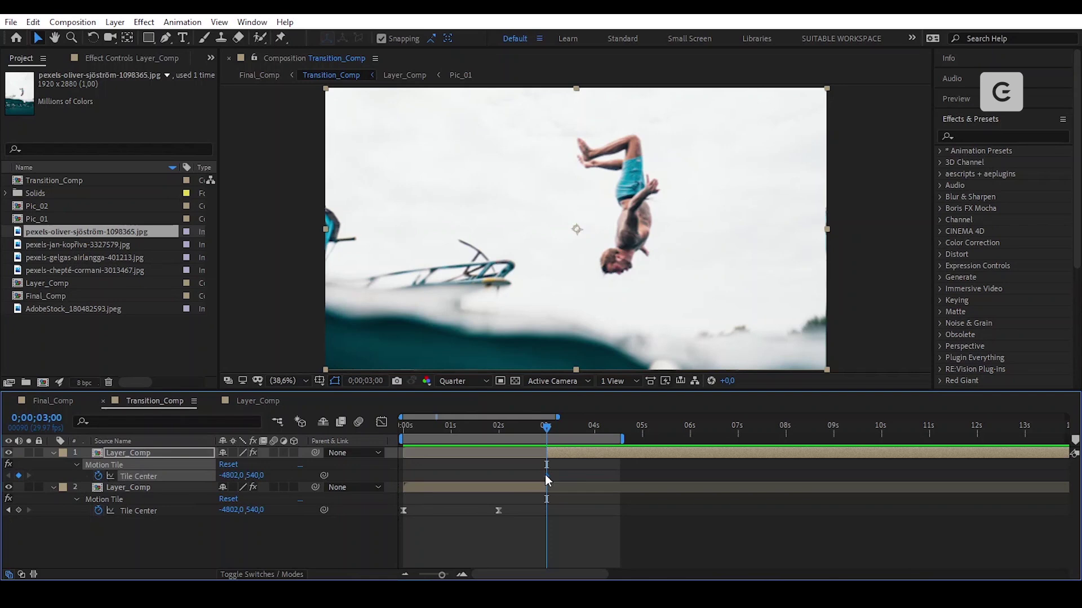
{"action": "left_click_drag", "start_coordinate": [545, 476], "coordinate": [403, 489]}
{"action": "left_click", "coordinate": [19, 476]}
{"action": "mouse_move", "coordinate": [547, 476]}
{"action": "left_mouse_down"}
{"action": "mouse_move", "coordinate": [401, 475]}
{"action": "mouse_move", "coordinate": [539, 493]}
{"action": "left_mouse_up"}
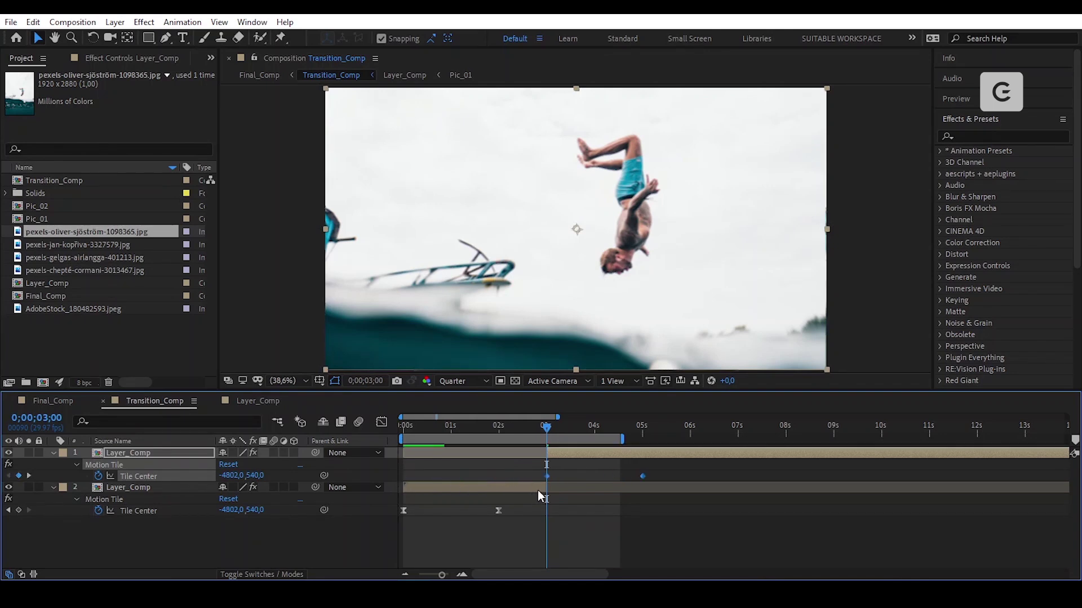
{"action": "left_click", "coordinate": [628, 519]}
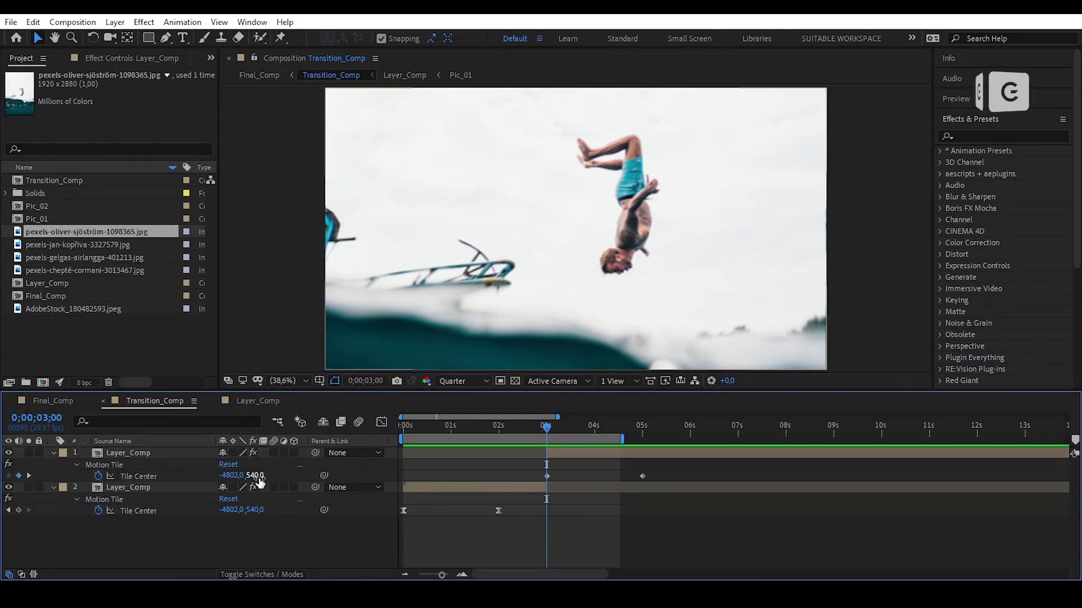
Set the vertical Tile Center value to 3783 at the top layer's 3-second keyframe
{"action": "left_click_drag", "start_coordinate": [257, 476], "coordinate": [491, 463]}
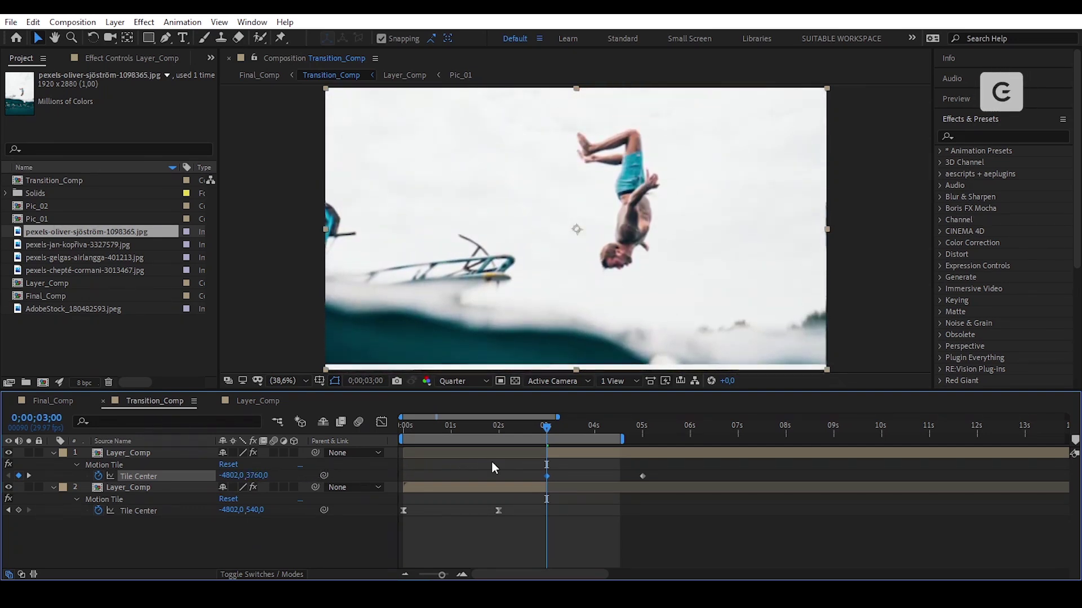
{"action": "left_click_drag", "start_coordinate": [261, 476], "coordinate": [274, 475]}
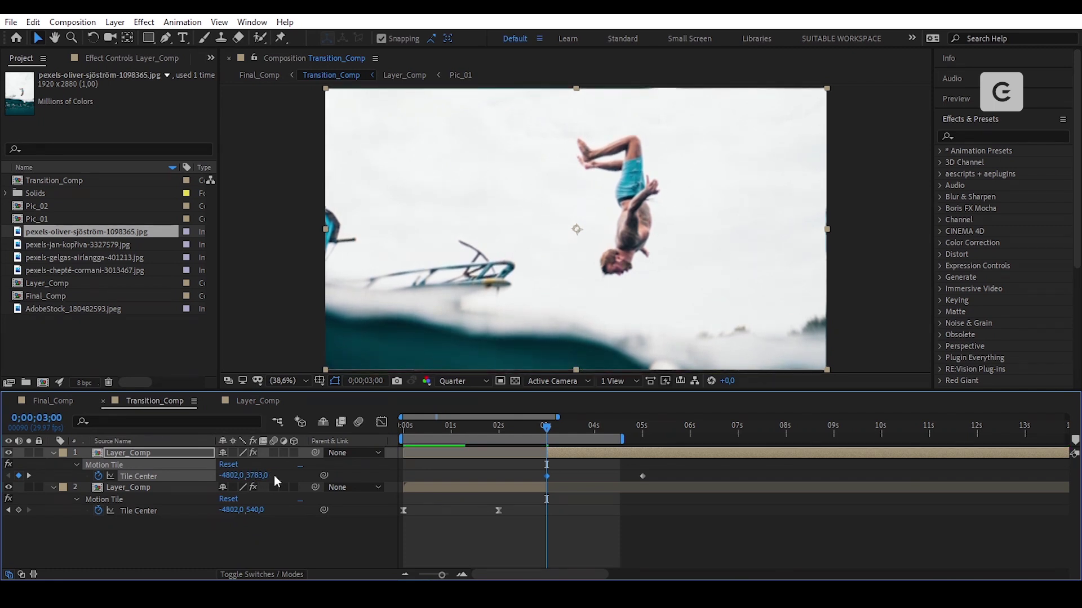
{"action": "left_click", "coordinate": [733, 507]}
Time-reverse the two Tile Center keyframes on the top Layer_Comp
{"action": "left_click_drag", "start_coordinate": [661, 468], "coordinate": [521, 478]}
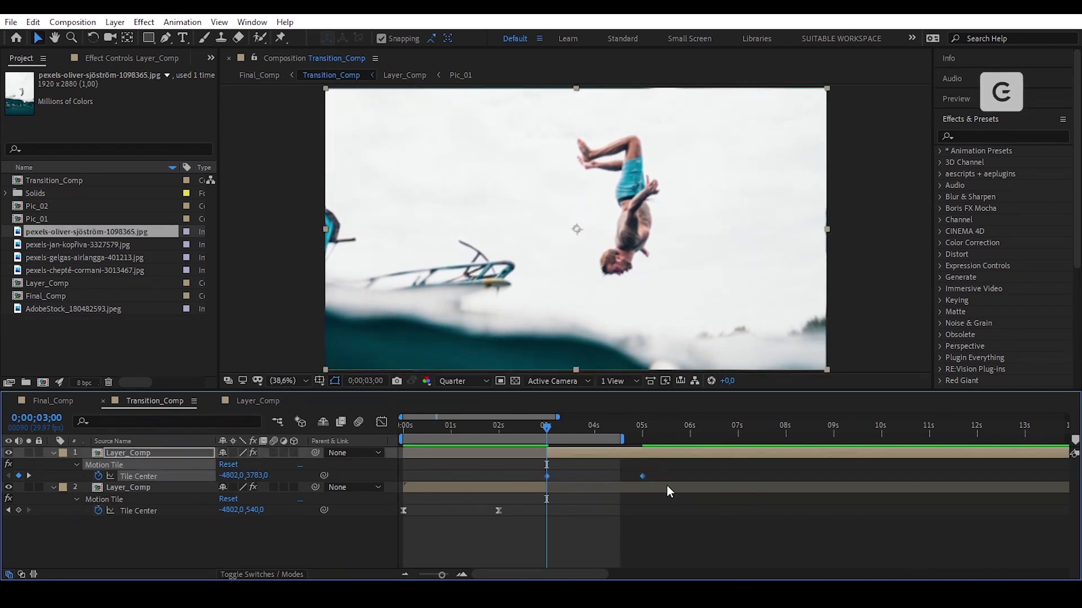
{"action": "key", "text": "minus"}
{"action": "right_click", "coordinate": [552, 476]}
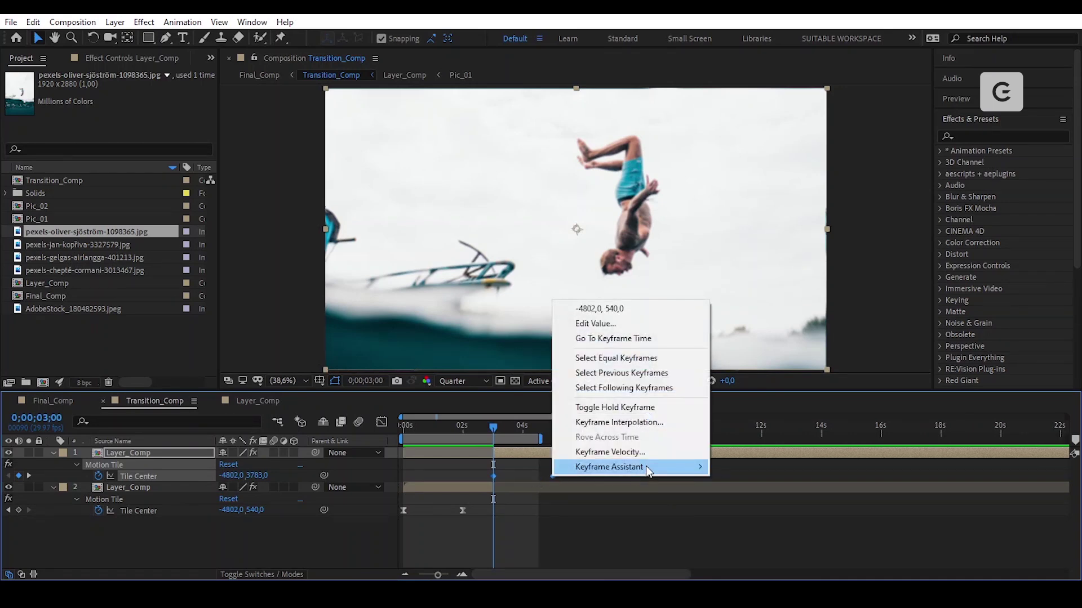
{"action": "mouse_move", "coordinate": [647, 466]}
{"action": "left_click", "coordinate": [766, 463]}
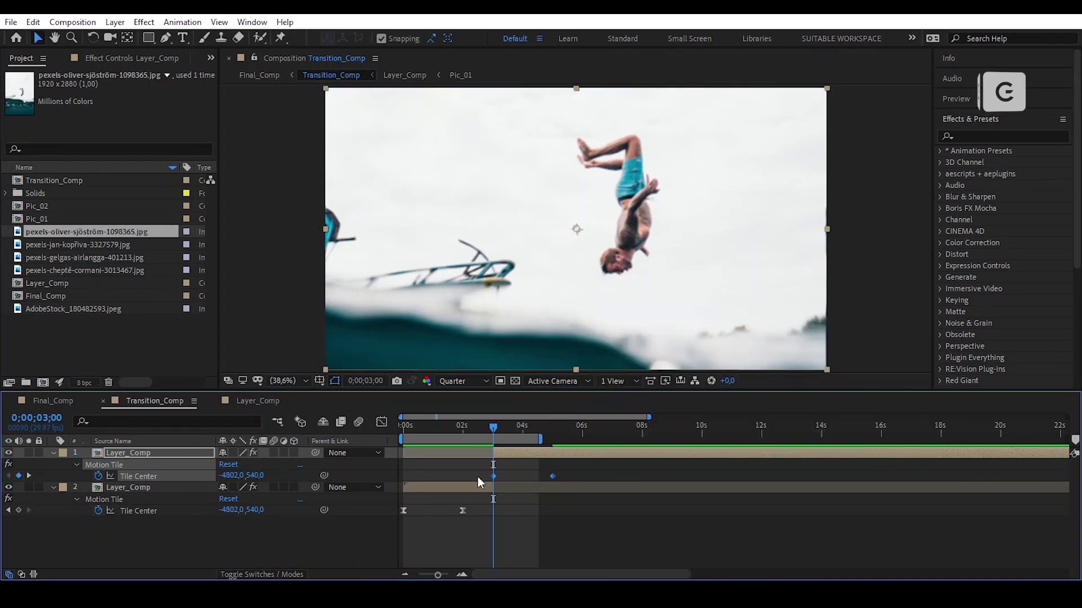
Apply Easy Ease to both reversed keyframes and lengthen the incoming influence of the 5-second keyframe so the speed peaks early
{"action": "key", "text": "F9"}
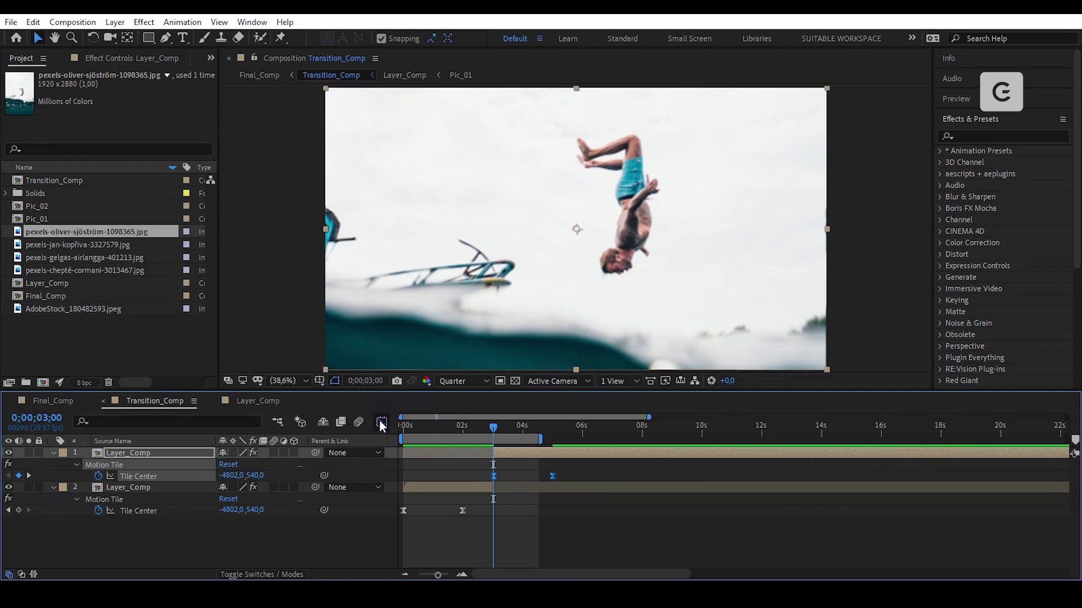
{"action": "left_click", "coordinate": [382, 423]}
{"action": "key", "text": "equal"}
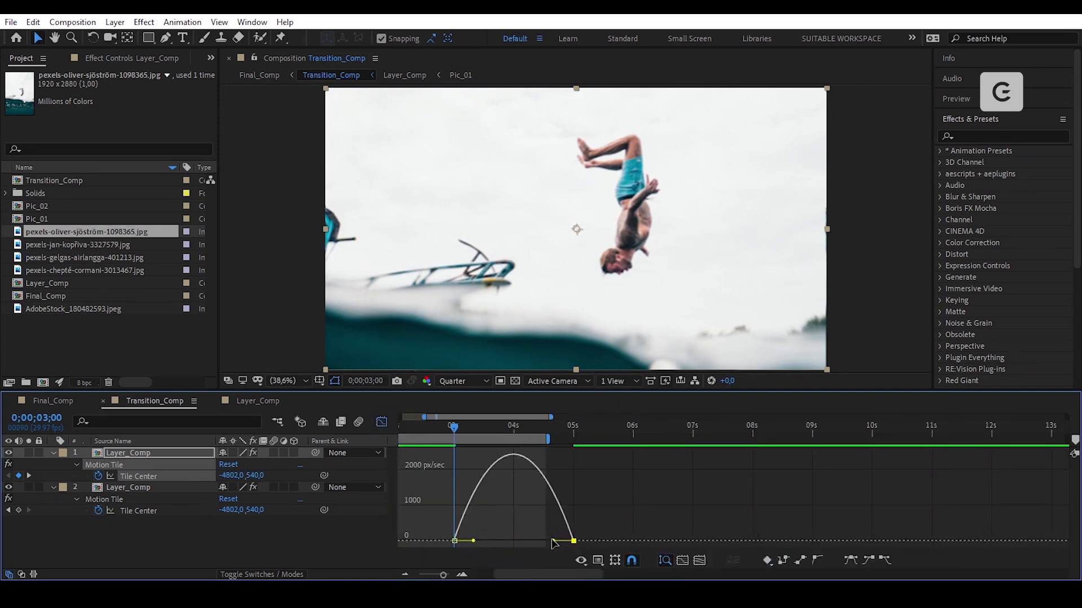
{"action": "left_click_drag", "start_coordinate": [554, 542], "coordinate": [496, 539]}
{"action": "key", "text": "shift+F3"}
{"action": "key", "text": "minus"}
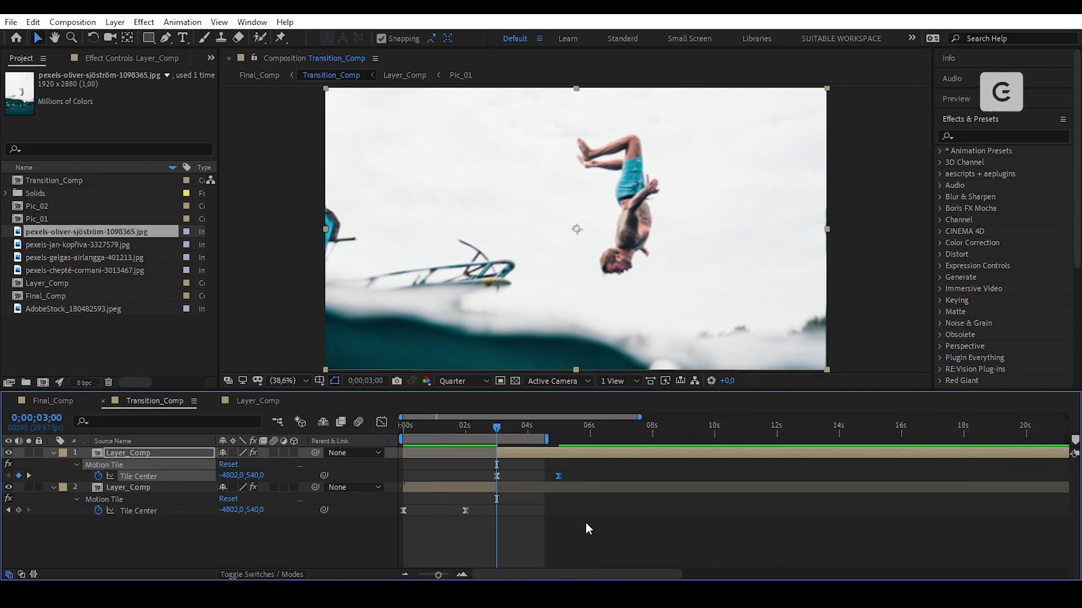
{"action": "left_click", "coordinate": [546, 523]}
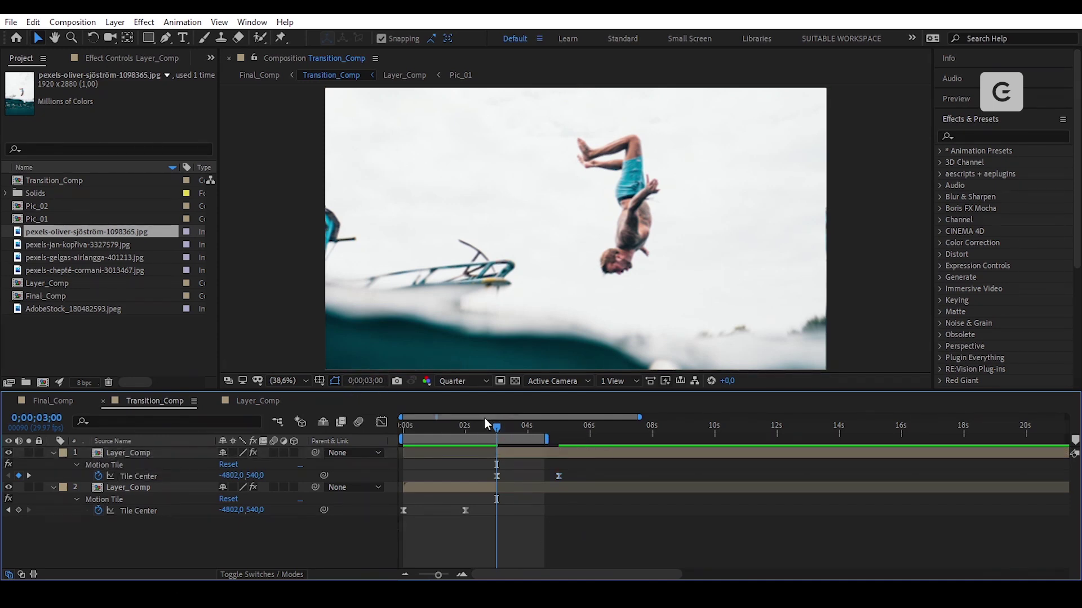
Inside Layer_Comp, duplicate the Marker layer and align the copy's start with 0;00;03;13, the fastest point of the second slide
{"action": "left_click_drag", "start_coordinate": [497, 428], "coordinate": [510, 433]}
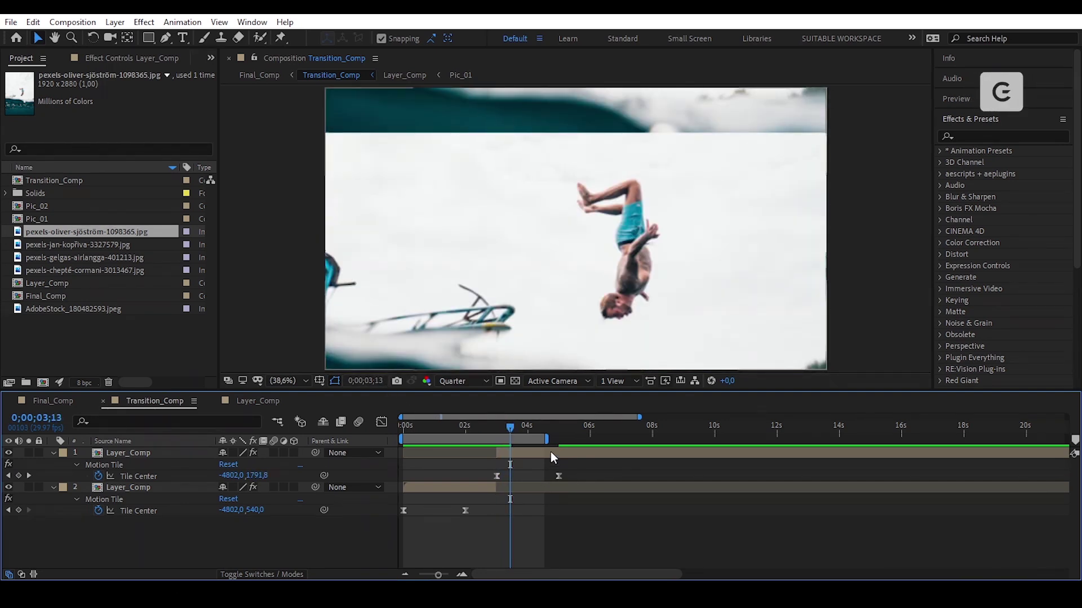
{"action": "double_click", "coordinate": [549, 452]}
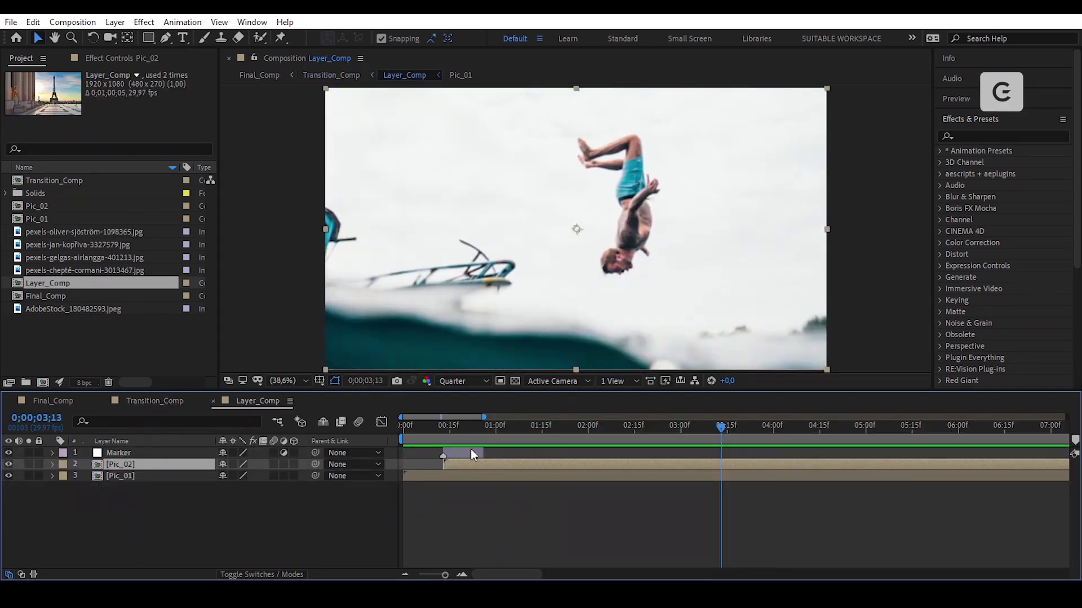
{"action": "left_click", "coordinate": [472, 452]}
{"action": "key", "text": "ctrl+d"}
{"action": "left_click_drag", "start_coordinate": [461, 455], "coordinate": [733, 470]}
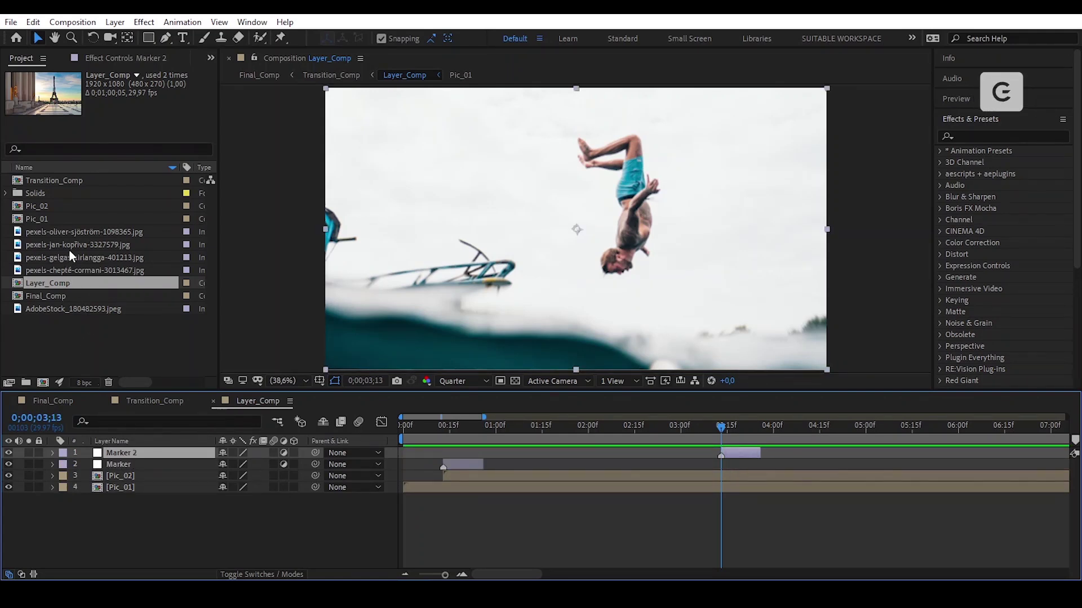
Place the 3013467.jpg photo above Pic_02 starting at 0;00;03;13 and pre-compose it as Pic_03
{"action": "left_click", "coordinate": [76, 267]}
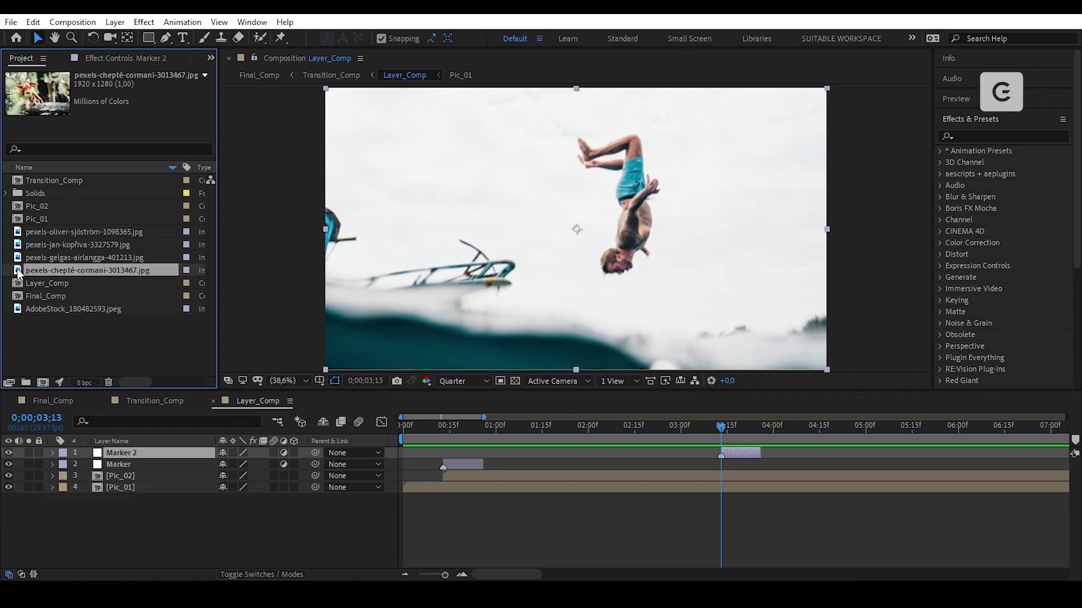
{"action": "mouse_move", "coordinate": [39, 271]}
{"action": "left_mouse_down"}
{"action": "mouse_move", "coordinate": [496, 445]}
{"action": "mouse_move", "coordinate": [722, 476]}
{"action": "left_mouse_up"}
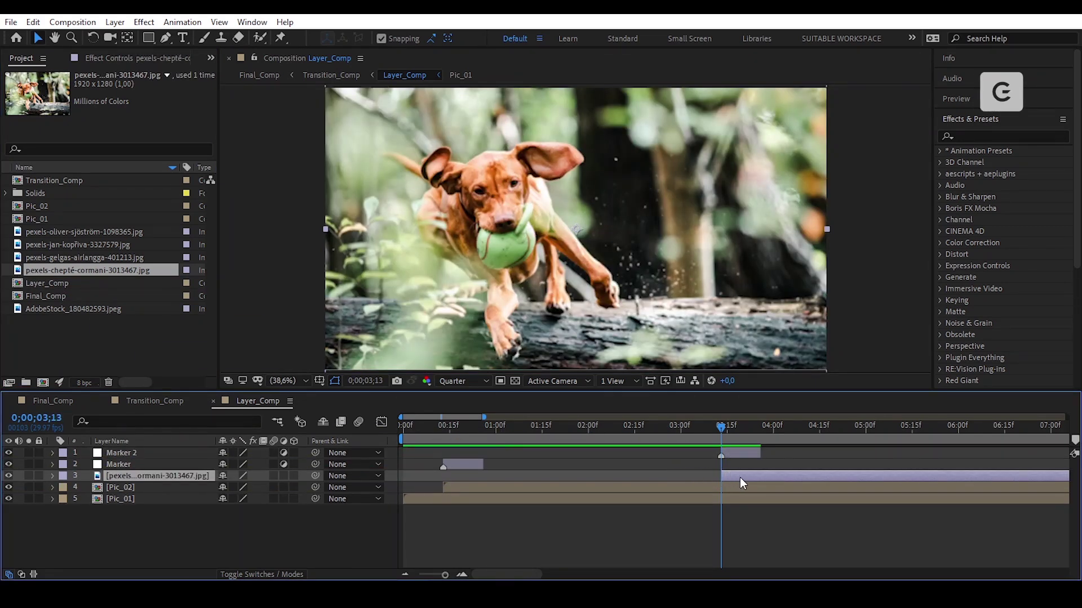
{"action": "key", "text": "ctrl+shift+c"}
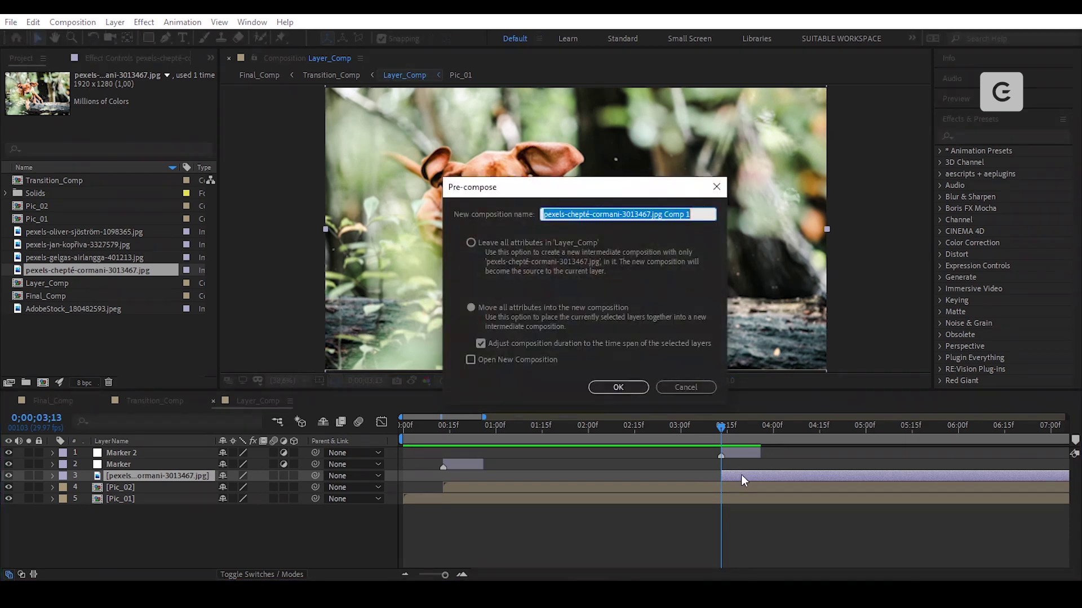
{"action": "type", "text": "Pic_03"}
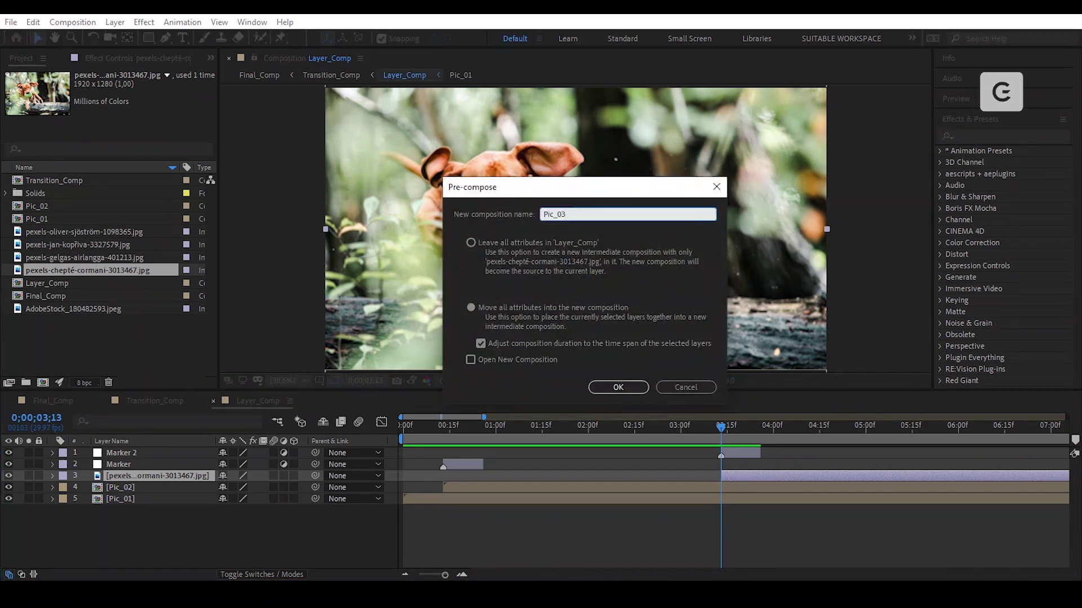
{"action": "key", "text": "Return"}
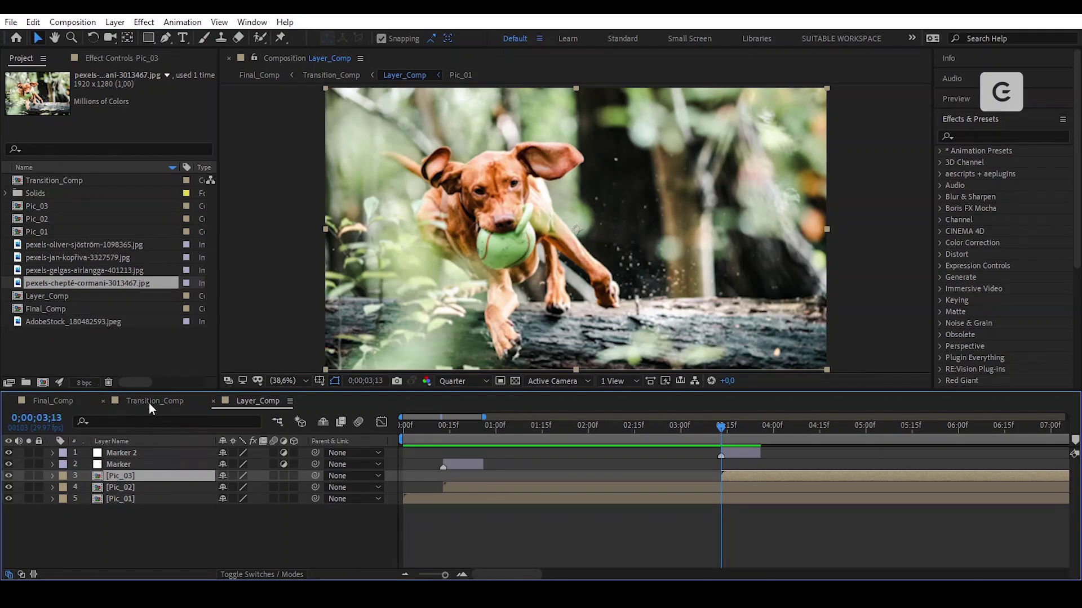
Extend the Transition_Comp work area to about 10.4 seconds and preview the slides from 0;00;00;27
{"action": "left_click", "coordinate": [150, 402]}
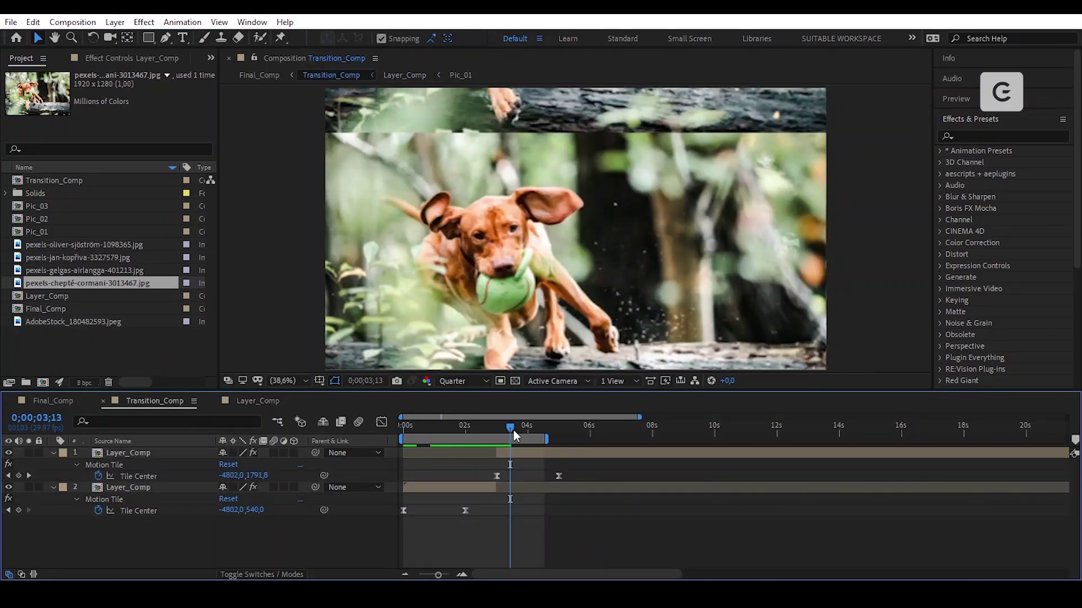
{"action": "left_click_drag", "start_coordinate": [513, 430], "coordinate": [727, 438]}
{"action": "left_click", "coordinate": [431, 429]}
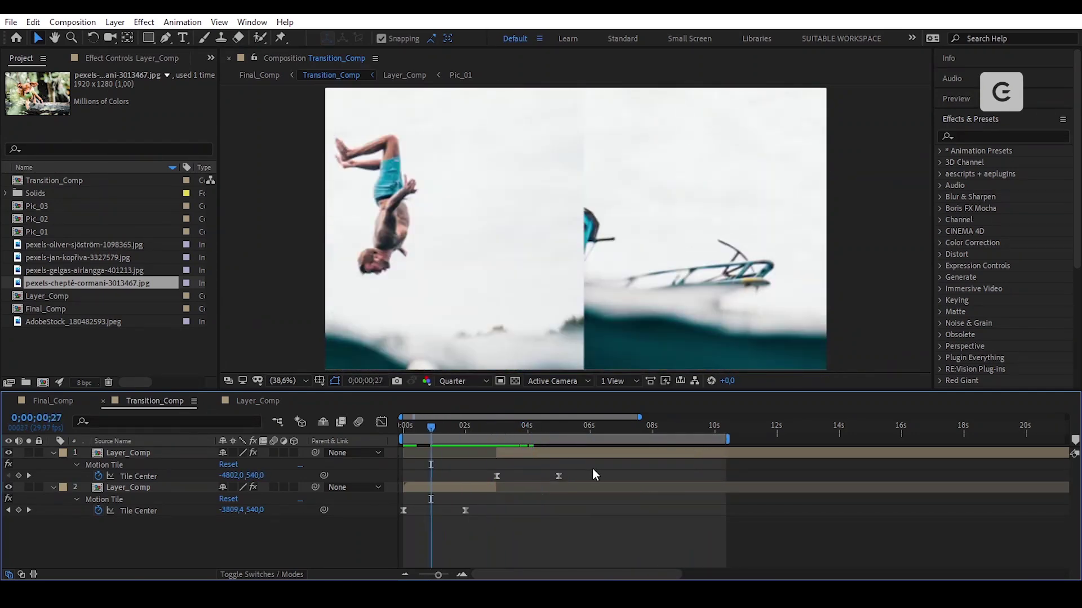
{"action": "key", "text": "space"}
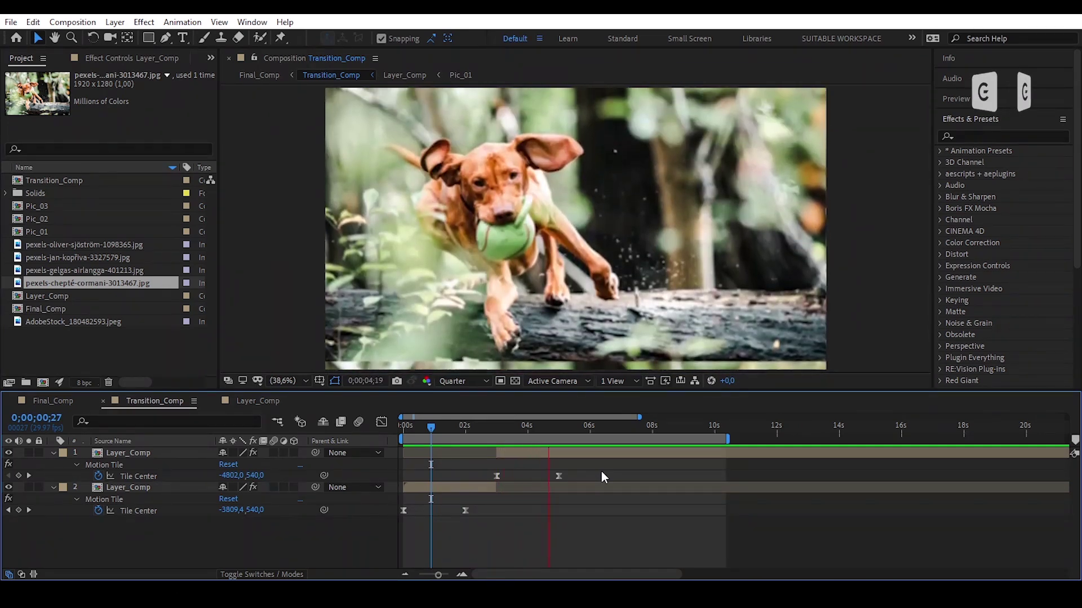
{"action": "key", "text": "space"}
Split the top Layer_Comp at 0;00;06;00
{"action": "left_click", "coordinate": [568, 425]}
{"action": "left_click_drag", "start_coordinate": [568, 428], "coordinate": [554, 431]}
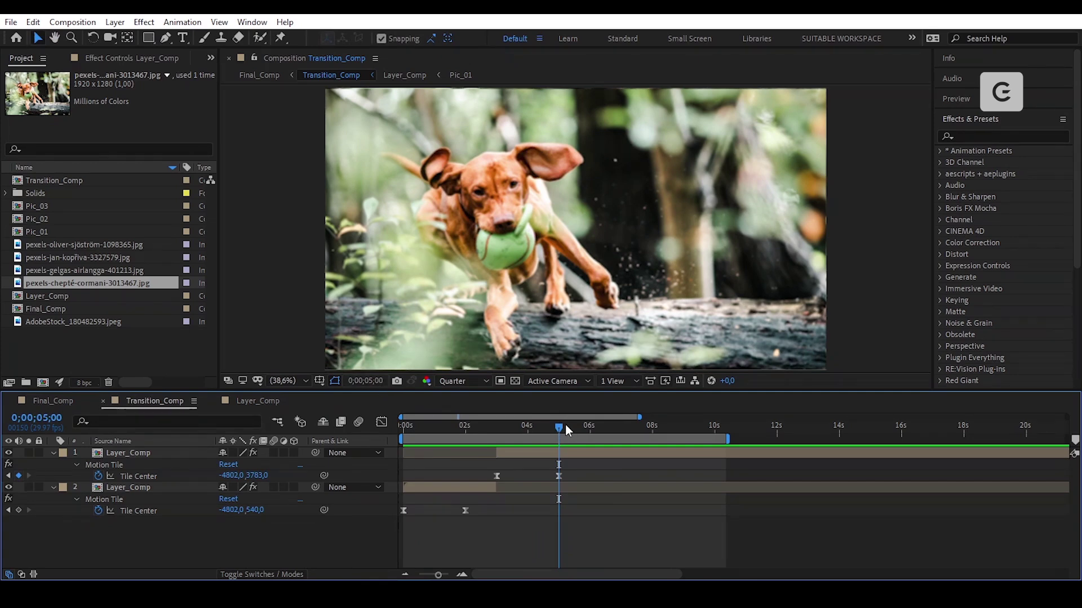
{"action": "left_click_drag", "start_coordinate": [569, 426], "coordinate": [591, 433]}
{"action": "left_click", "coordinate": [608, 454]}
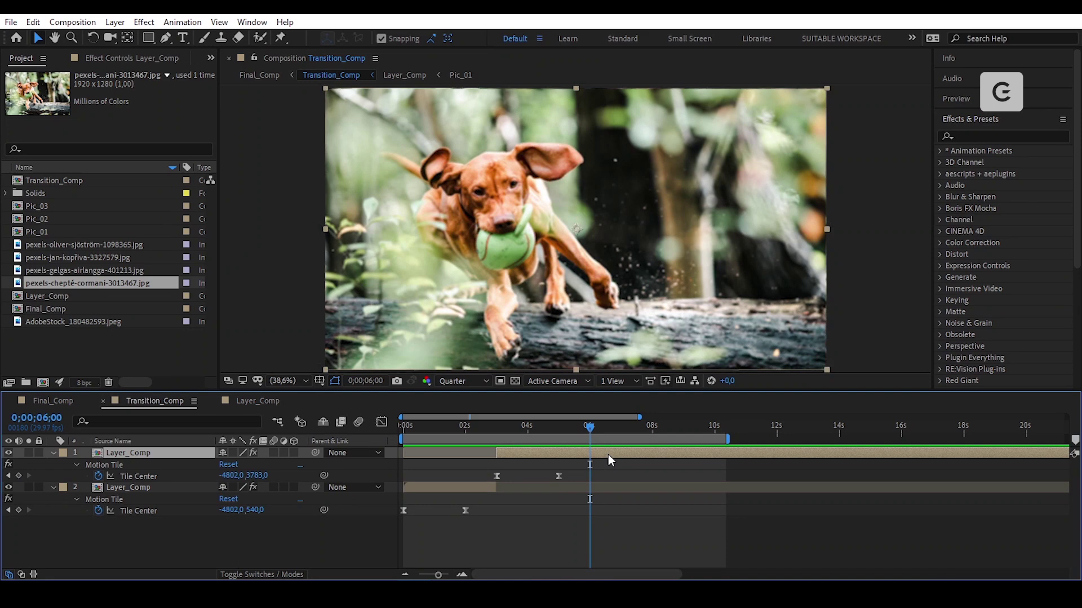
{"action": "key", "text": "ctrl+shift+d"}
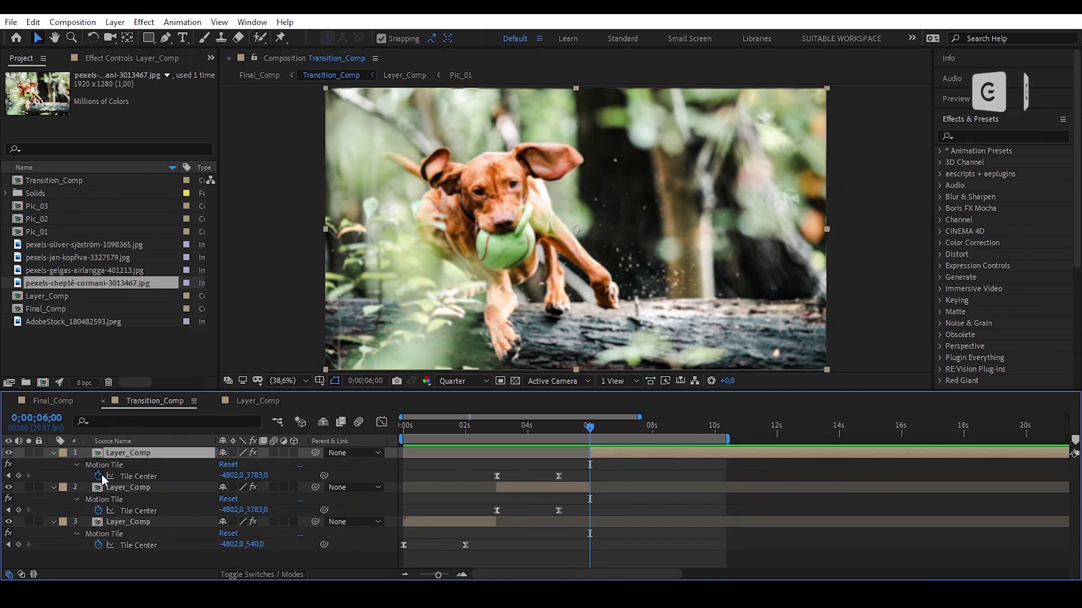
Replace the Tile Center keyframes on the new Layer_Comp part with keyframes at 6 and 8 seconds
{"action": "left_click", "coordinate": [98, 476]}
{"action": "left_click", "coordinate": [98, 476]}
{"action": "left_click_drag", "start_coordinate": [589, 476], "coordinate": [497, 476]}
{"action": "left_click", "coordinate": [18, 477]}
{"action": "left_click_drag", "start_coordinate": [590, 477], "coordinate": [559, 477]}
{"action": "left_click_drag", "start_coordinate": [577, 469], "coordinate": [483, 483]}
{"action": "left_click_drag", "start_coordinate": [497, 476], "coordinate": [590, 478]}
{"action": "left_click", "coordinate": [617, 473]}
{"action": "left_click_drag", "start_coordinate": [590, 429], "coordinate": [590, 464]}
Set the horizontal Tile Center value to 960 at the top layer's 6-second keyframe
{"action": "left_click_drag", "start_coordinate": [230, 476], "coordinate": [635, 490]}
{"action": "left_click_drag", "start_coordinate": [233, 476], "coordinate": [239, 477]}
{"action": "left_click", "coordinate": [233, 478]}
{"action": "type", "text": "960"}
{"action": "key", "text": "Return"}
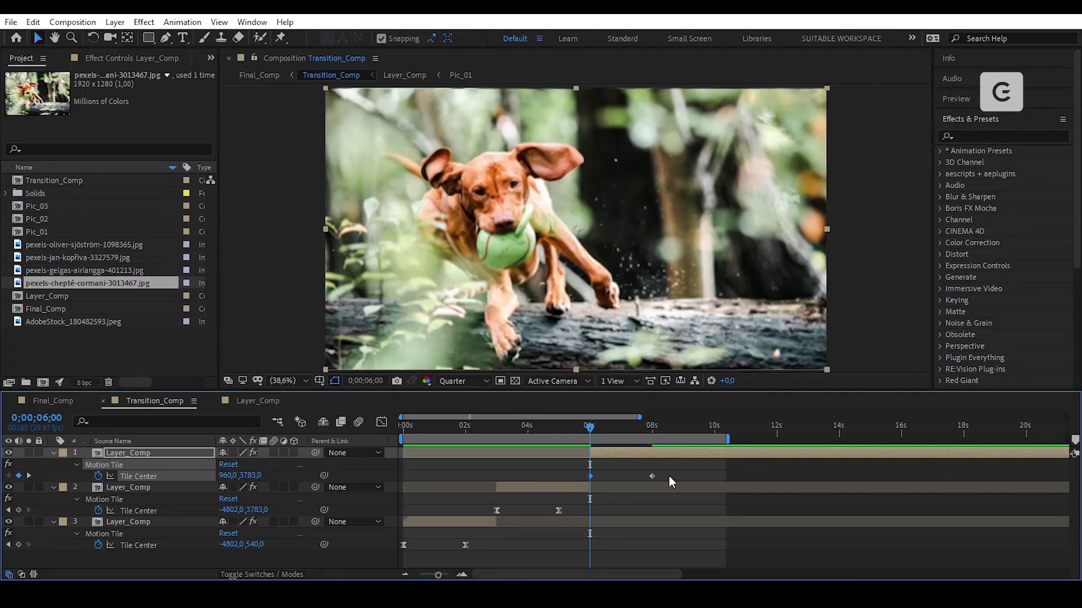
Time-reverse the Tile Center keyframes at 6 and 8 seconds
{"action": "left_click", "coordinate": [652, 477], "text": "shift"}
{"action": "scroll", "coordinate": [635, 482], "scroll_direction": "down", "scroll_amount": 2}
{"action": "right_click", "coordinate": [556, 478]}
{"action": "right_click", "coordinate": [556, 477]}
{"action": "mouse_move", "coordinate": [614, 468]}
{"action": "left_click", "coordinate": [747, 468]}
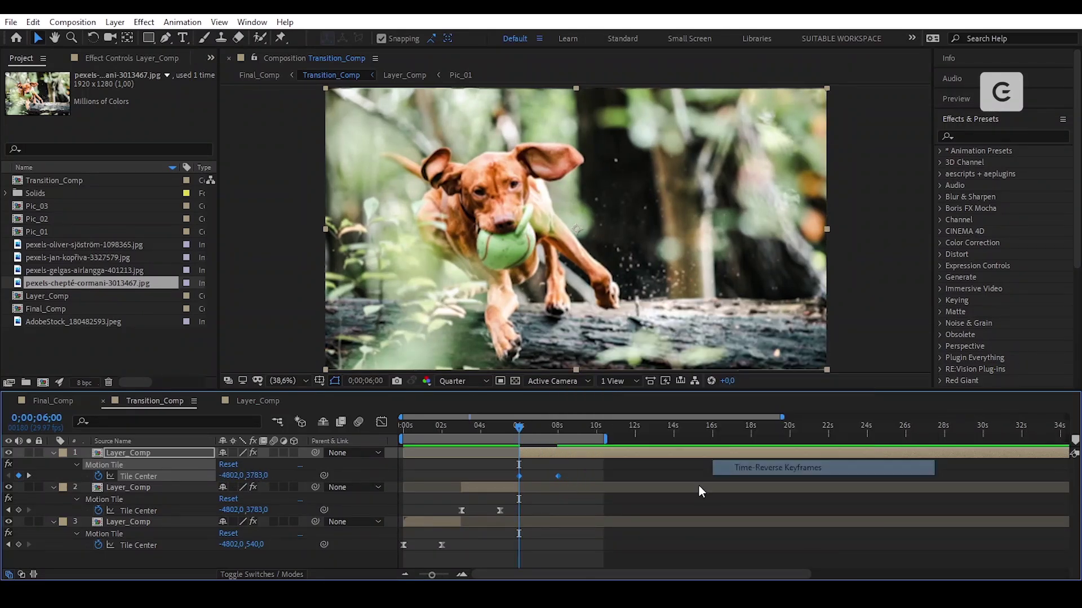
Apply Easy Ease to the 6- and 8-second keyframes and stretch the incoming influence of the 8-second keyframe for an early speed peak
{"action": "right_click", "coordinate": [558, 477]}
{"action": "left_click", "coordinate": [779, 378]}
{"action": "key", "text": "shift+F3"}
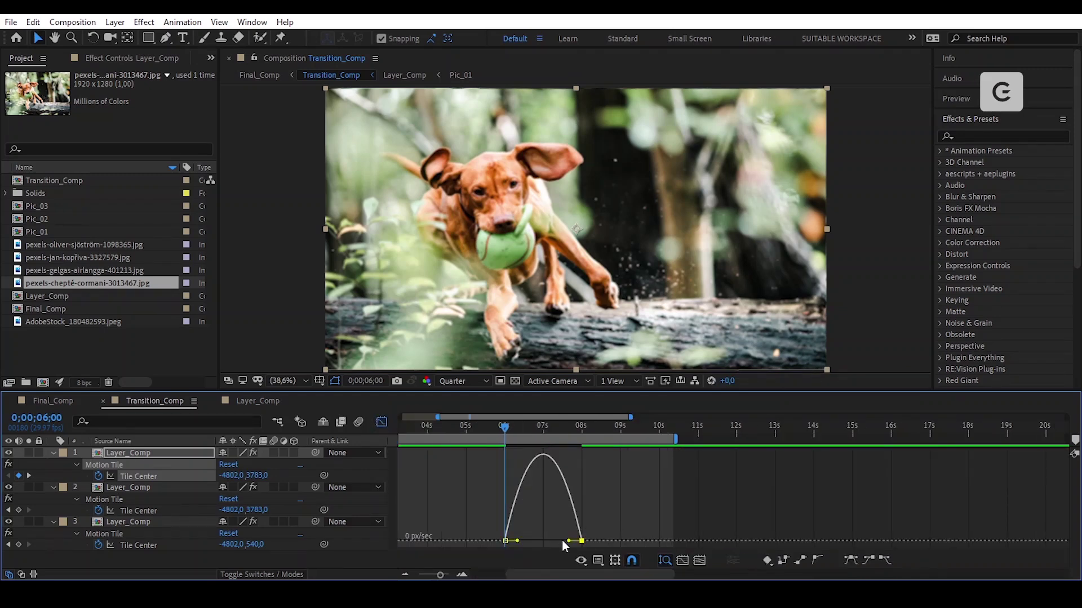
{"action": "left_click_drag", "start_coordinate": [558, 541], "coordinate": [439, 494]}
{"action": "key", "text": "shift+F3"}
Inside Layer_Comp, duplicate Marker 2 and align the copy's start with 0;00;06;13, the fastest point of the third slide
{"action": "left_click_drag", "start_coordinate": [523, 432], "coordinate": [531, 426]}
{"action": "double_click", "coordinate": [714, 488]}
{"action": "left_click", "coordinate": [624, 453]}
{"action": "key", "text": "ctrl+d"}
{"action": "left_click_drag", "start_coordinate": [625, 454], "coordinate": [808, 465]}
Place the 3327579.jpg photo above Pic_03 starting at 0;00;06;13 and pre-compose it as Pic_04
{"action": "left_click_drag", "start_coordinate": [16, 258], "coordinate": [811, 486]}
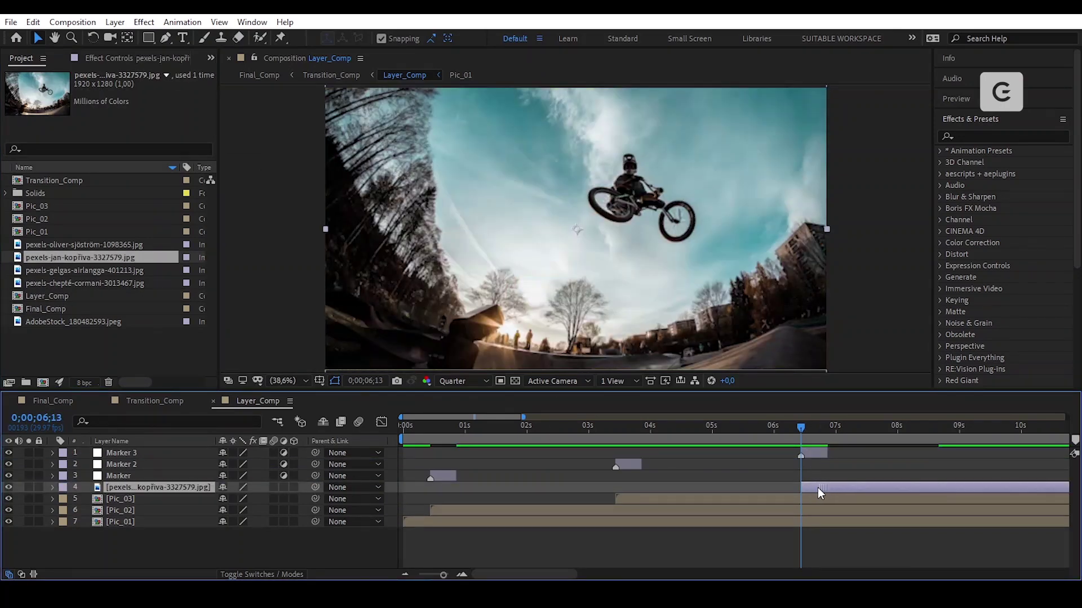
{"action": "key", "text": "ctrl+shift+c"}
{"action": "type", "text": "Pic_04"}
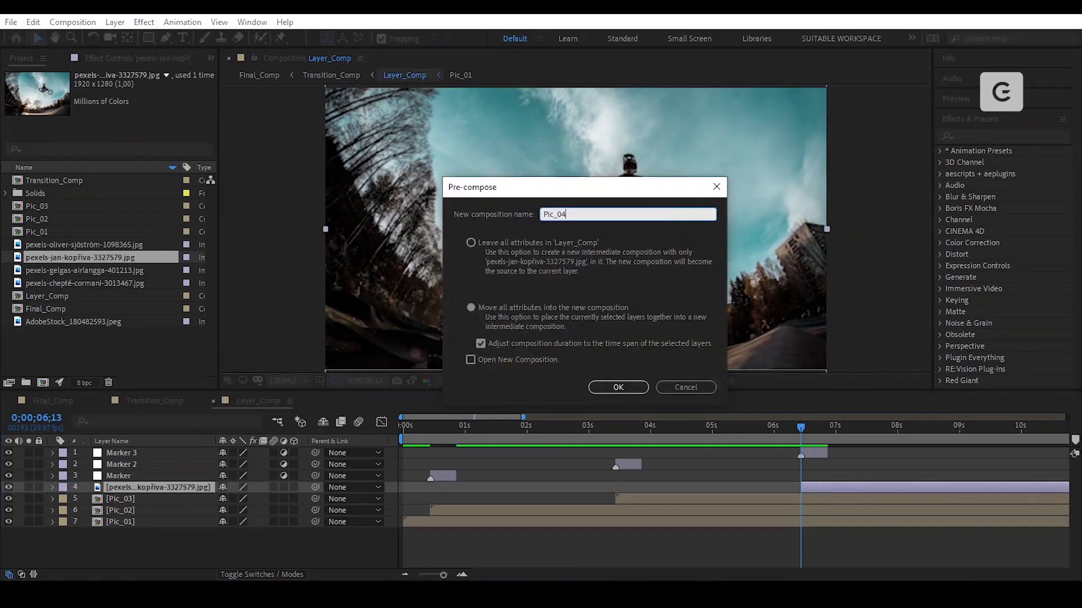
{"action": "key", "text": "Return"}
Split the top Layer_Comp in Transition_Comp at 0;00;09;00
{"action": "left_click", "coordinate": [154, 401]}
{"action": "left_click_drag", "start_coordinate": [529, 430], "coordinate": [579, 431]}
{"action": "key", "text": "ctrl+shift+d"}
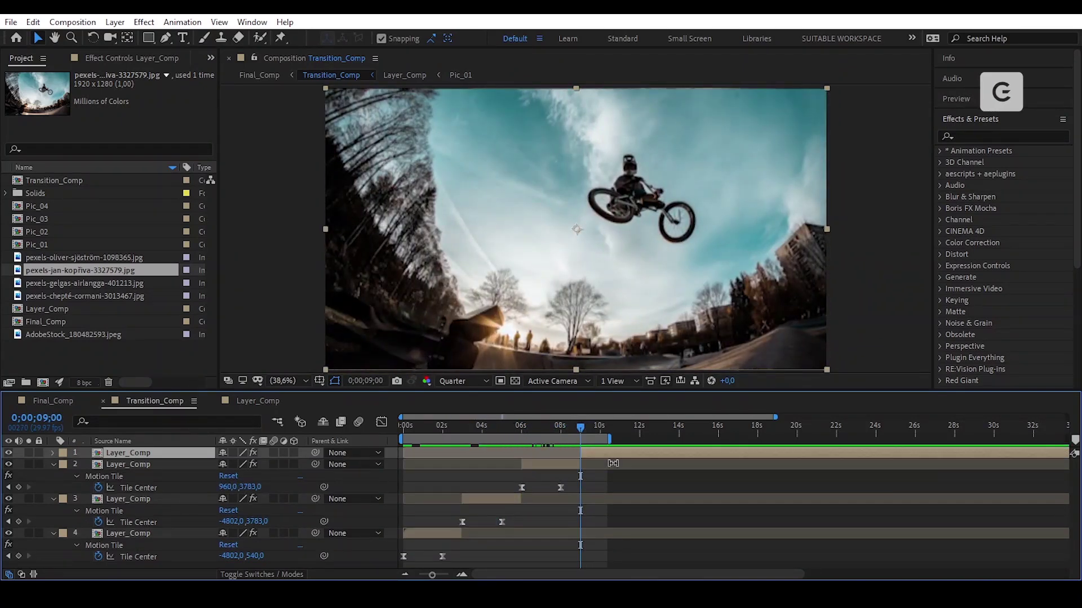
Reveal the newest Layer_Comp part's keyframes and replace them with Tile Center keyframes at 9 and 11 seconds
{"action": "key", "text": "u"}
{"action": "left_click", "coordinate": [97, 475]}
{"action": "left_click", "coordinate": [98, 475]}
{"action": "mouse_move", "coordinate": [581, 476]}
{"action": "left_mouse_down"}
{"action": "mouse_move", "coordinate": [528, 491]}
{"action": "mouse_move", "coordinate": [580, 476]}
{"action": "left_mouse_up"}
Set the vertical Tile Center value to 540 at the top layer's 9-second keyframe
{"action": "scroll", "coordinate": [600, 469], "scroll_direction": "up", "scroll_amount": 1}
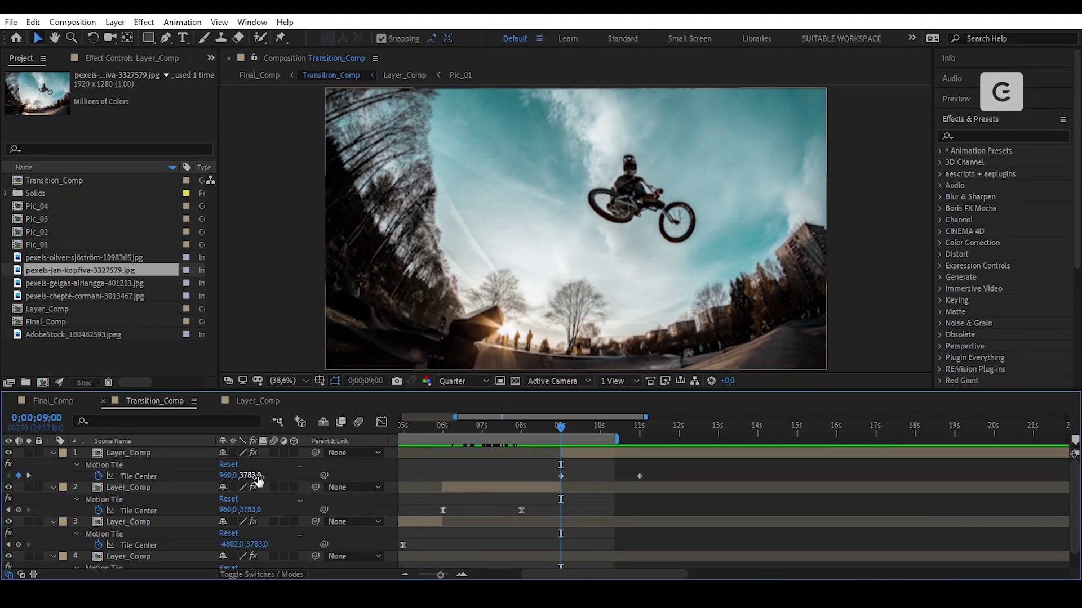
{"action": "left_click_drag", "start_coordinate": [254, 476], "coordinate": [39, 493]}
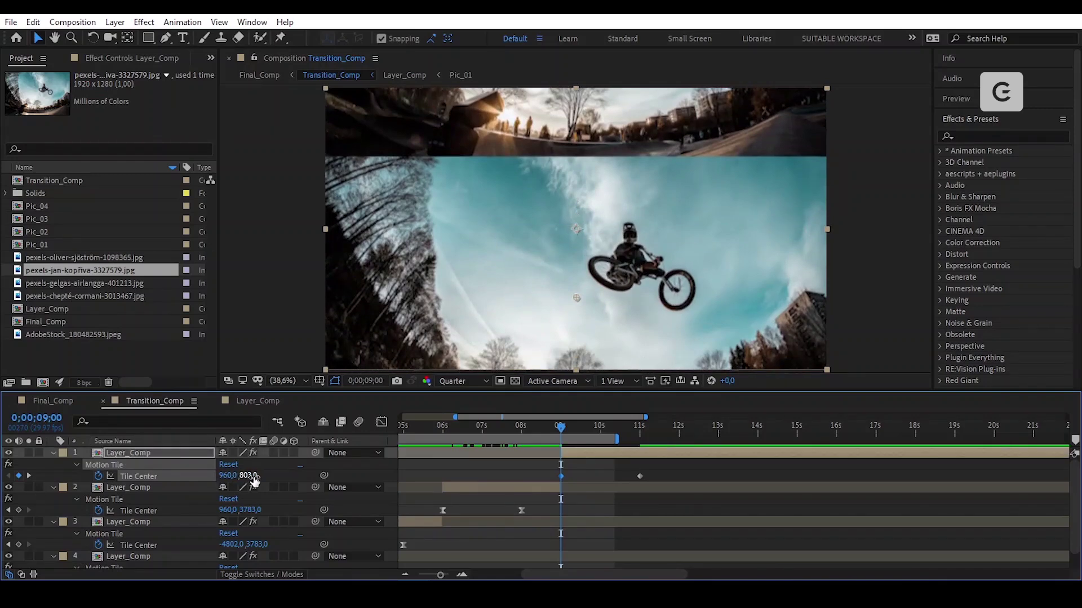
{"action": "left_click_drag", "start_coordinate": [249, 476], "coordinate": [176, 467]}
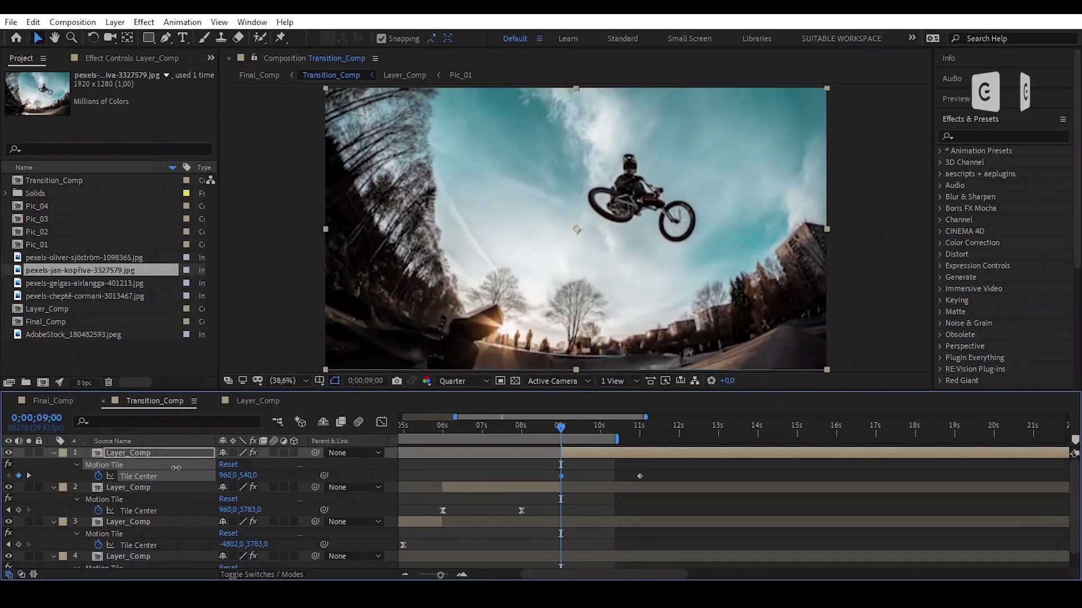
Time-reverse the top Layer_Comp's two Tile Center keyframes and apply Easy Ease to them
{"action": "scroll", "coordinate": [626, 479], "scroll_direction": "down", "scroll_amount": 1}
{"action": "left_click", "coordinate": [626, 478], "text": "shift"}
{"action": "right_click", "coordinate": [625, 478]}
{"action": "mouse_move", "coordinate": [684, 466]}
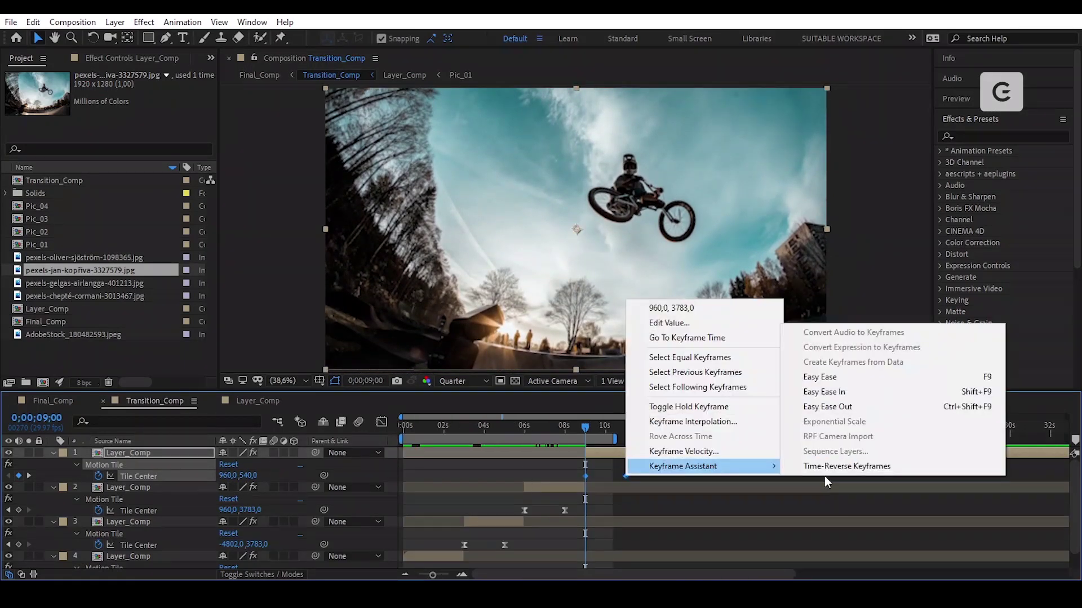
{"action": "left_click", "coordinate": [824, 467]}
{"action": "key", "text": "F9"}
Reshape the top layer's Tile Center speed curve by increasing the last keyframe's incoming influence for an early speed peak
{"action": "left_click", "coordinate": [382, 423]}
{"action": "scroll", "coordinate": [639, 521], "scroll_direction": "up", "scroll_amount": 1}
{"action": "left_click_drag", "start_coordinate": [637, 522], "coordinate": [597, 552]}
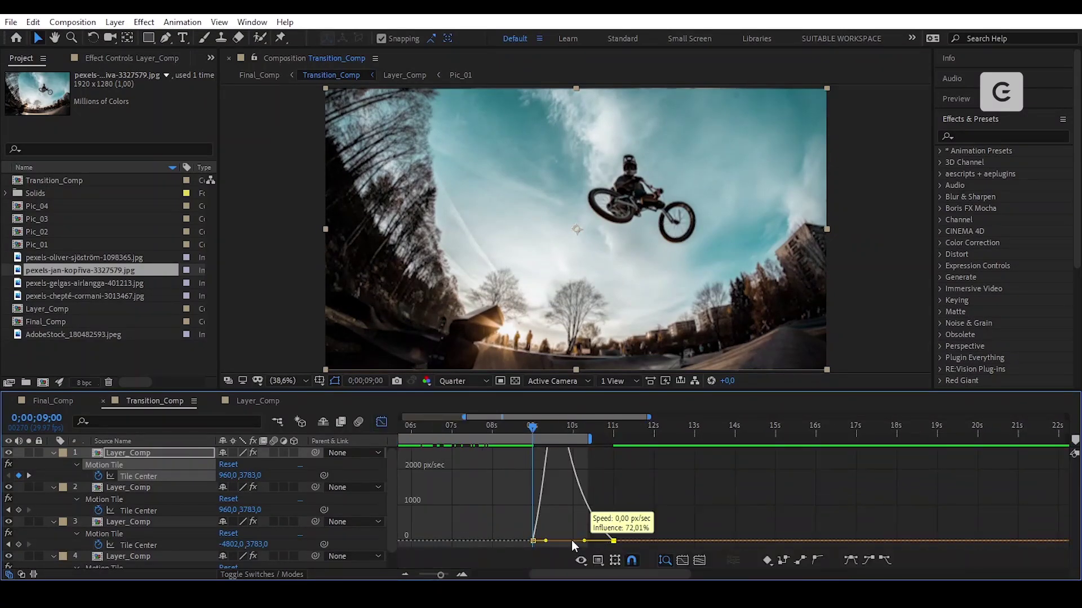
{"action": "key", "text": "shift+F3"}
Duplicate Marker 3 in Layer_Comp and place the copy at the new speed peak, 0;00;09;13
{"action": "scroll", "coordinate": [637, 503], "scroll_direction": "down", "scroll_amount": 2}
{"action": "left_click_drag", "start_coordinate": [619, 429], "coordinate": [598, 430]}
{"action": "double_click", "coordinate": [637, 453]}
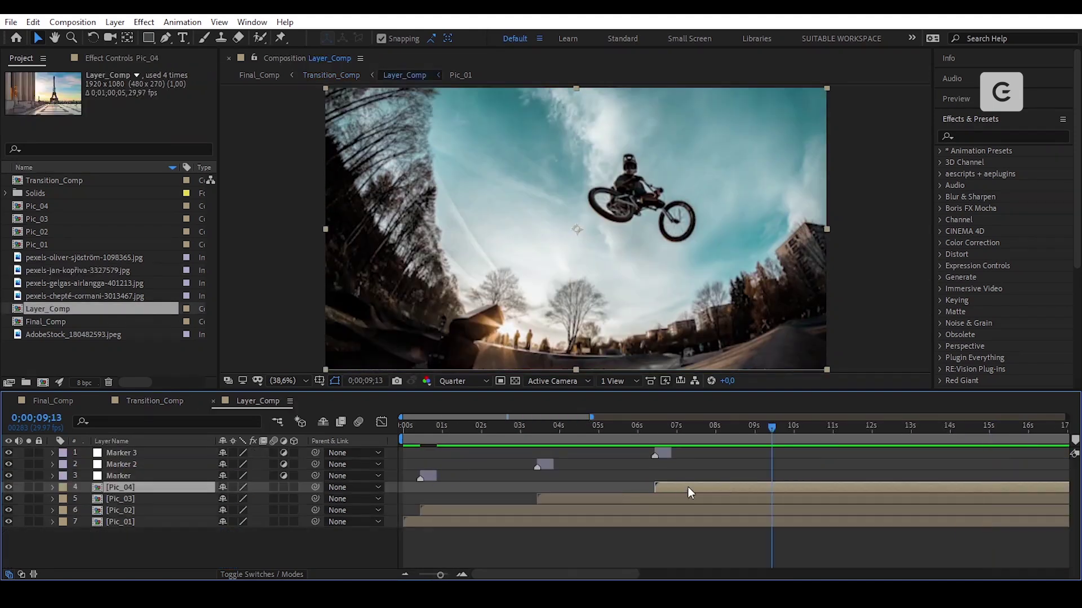
{"action": "left_click", "coordinate": [666, 454]}
{"action": "key", "text": "ctrl+d"}
{"action": "left_click_drag", "start_coordinate": [667, 454], "coordinate": [785, 455]}
{"action": "left_click", "coordinate": [164, 405]}
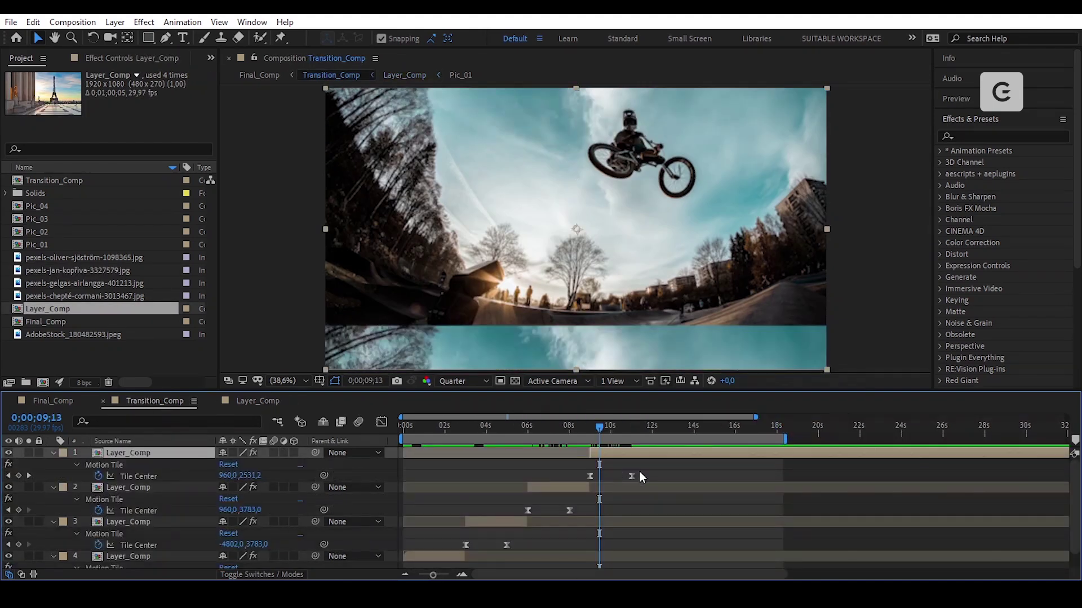
Place the 401213.jpg photo above Pic_04 in Layer_Comp starting at 0;00;09;13 and pre-compose it as Pic_05
{"action": "left_click", "coordinate": [275, 402]}
{"action": "left_click", "coordinate": [18, 289]}
{"action": "left_click_drag", "start_coordinate": [18, 290], "coordinate": [792, 497]}
{"action": "key", "text": "ctrl+shift+c"}
{"action": "type", "text": "Pic_05"}
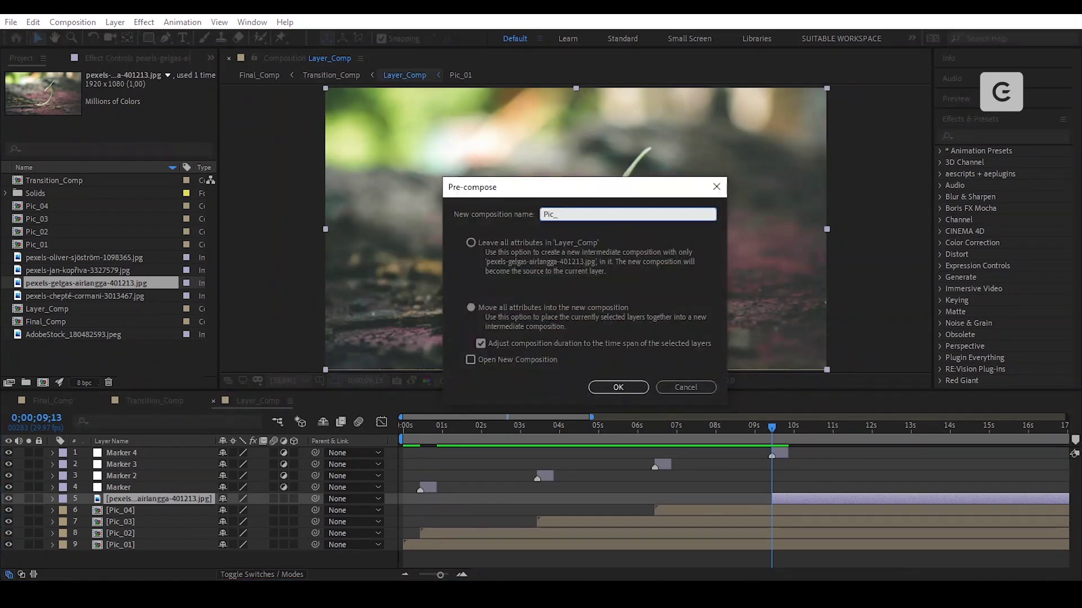
{"action": "key", "text": "Return"}
{"action": "left_click", "coordinate": [155, 401]}
Play Transition_Comp from the first frame to review all the picture transitions
{"action": "left_click_drag", "start_coordinate": [590, 434], "coordinate": [387, 478]}
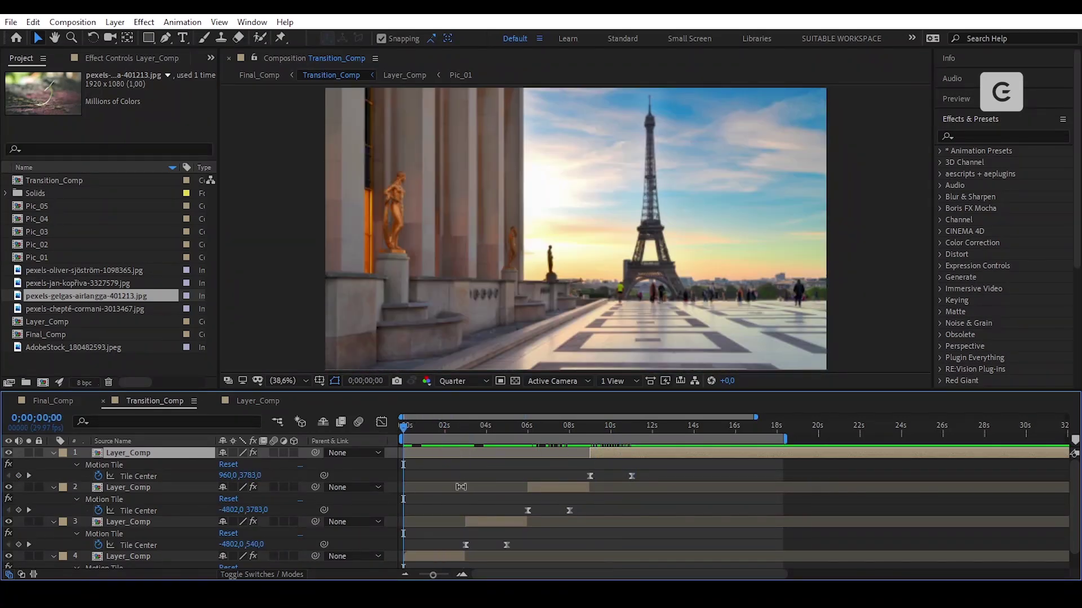
{"action": "key", "text": "space"}
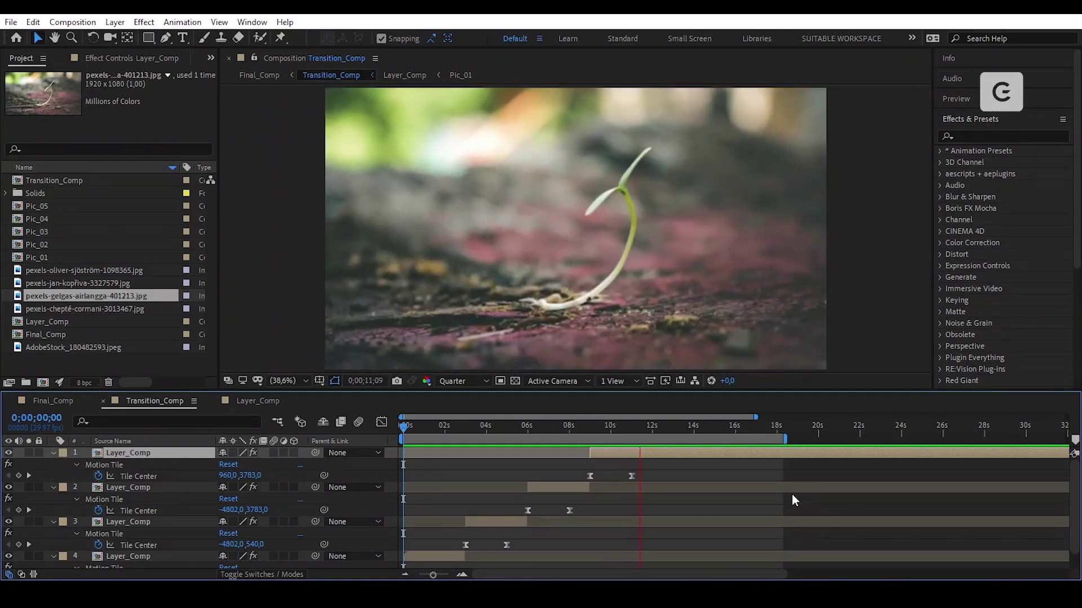
{"action": "key", "text": "space"}
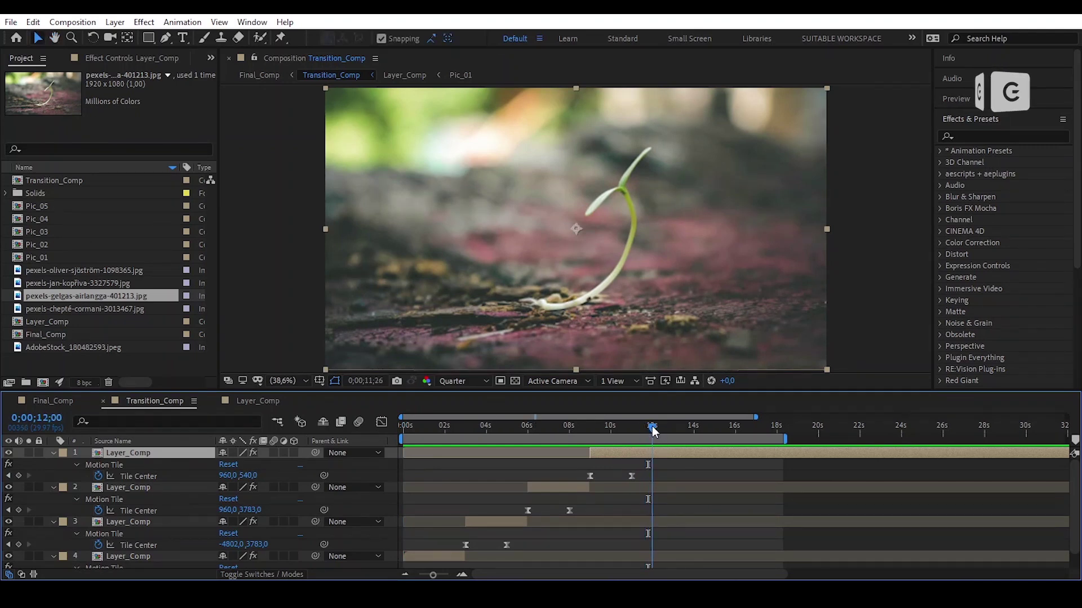
Set the end of Transition_Comp's work area to 0;00;12;10
{"action": "mouse_move", "coordinate": [652, 430]}
{"action": "left_mouse_down"}
{"action": "mouse_move", "coordinate": [675, 426]}
{"action": "mouse_move", "coordinate": [659, 426]}
{"action": "left_mouse_up"}
{"action": "key", "text": "n"}
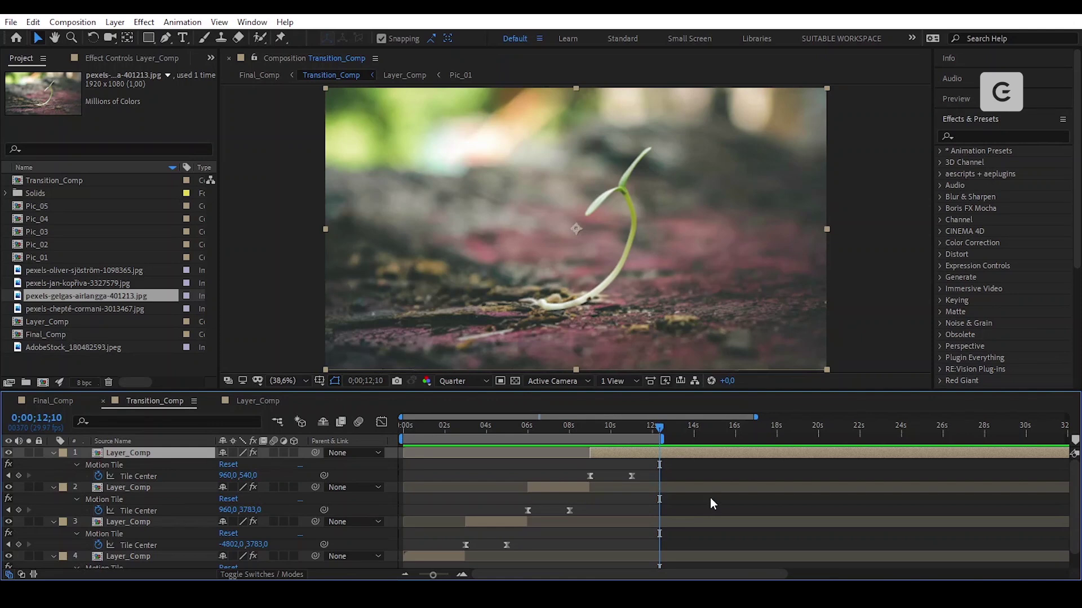
{"action": "scroll", "coordinate": [686, 508], "scroll_direction": "up", "scroll_amount": 4}
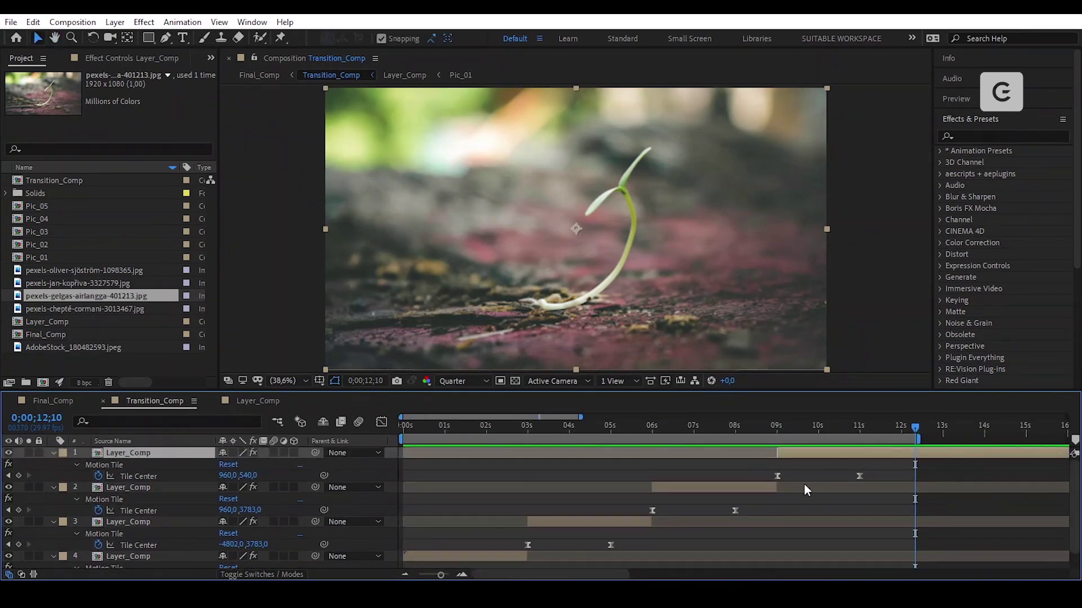
{"action": "scroll", "coordinate": [805, 484], "scroll_direction": "down", "scroll_amount": 2}
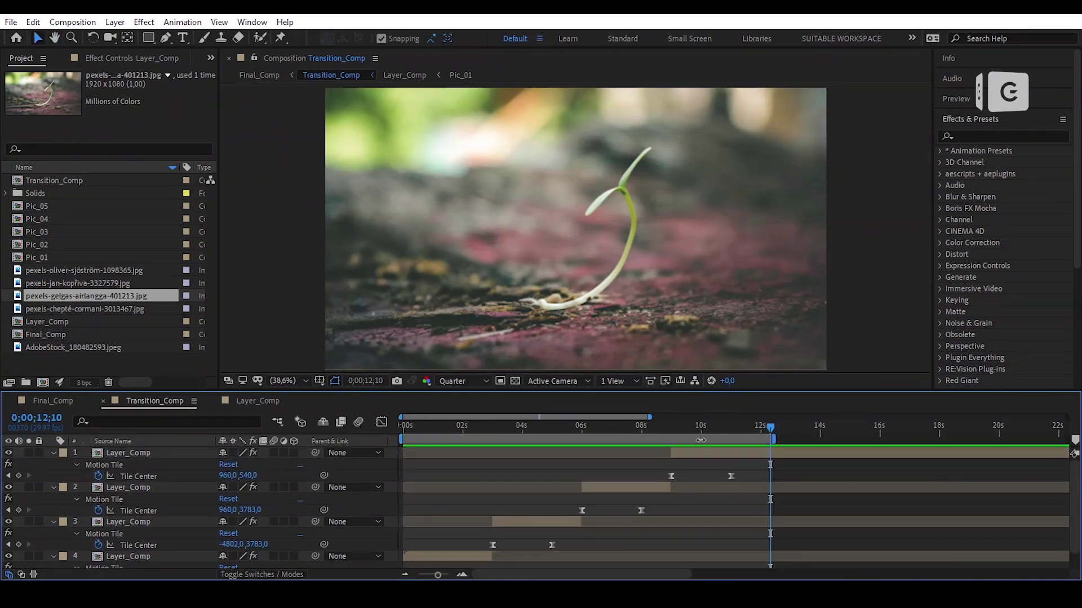
{"action": "left_click_drag", "start_coordinate": [682, 429], "coordinate": [574, 451]}
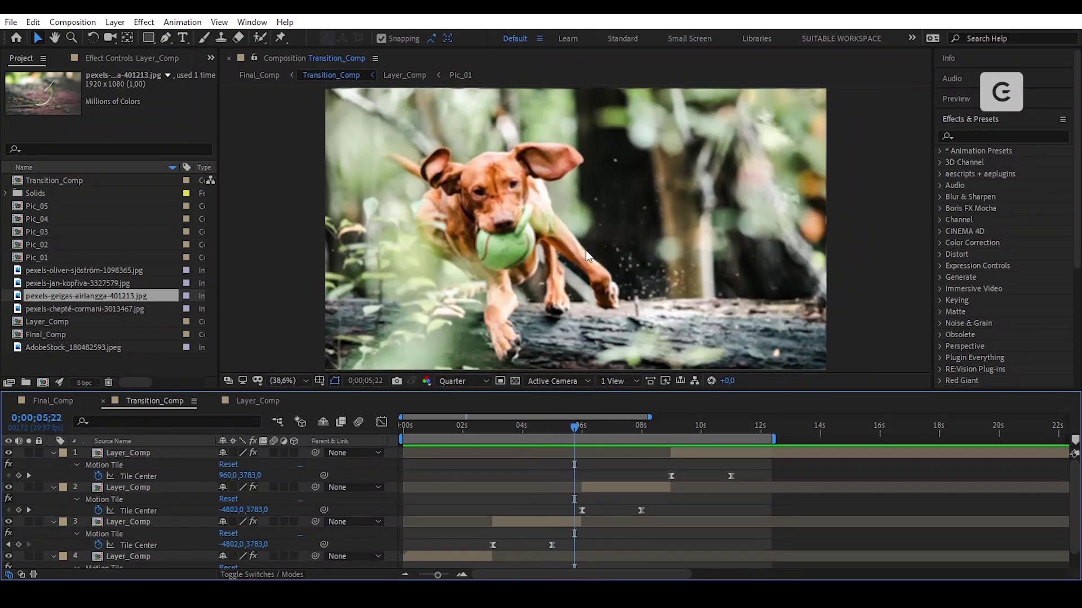
Add a null object to Layer_Comp and rename it scale
{"action": "left_click", "coordinate": [254, 401]}
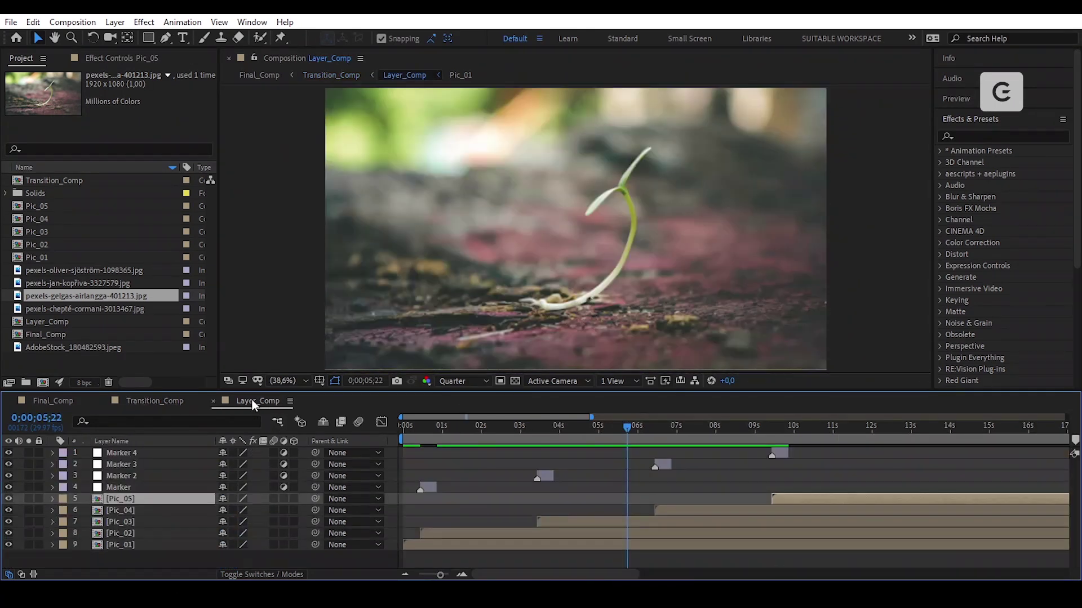
{"action": "left_click", "coordinate": [614, 484]}
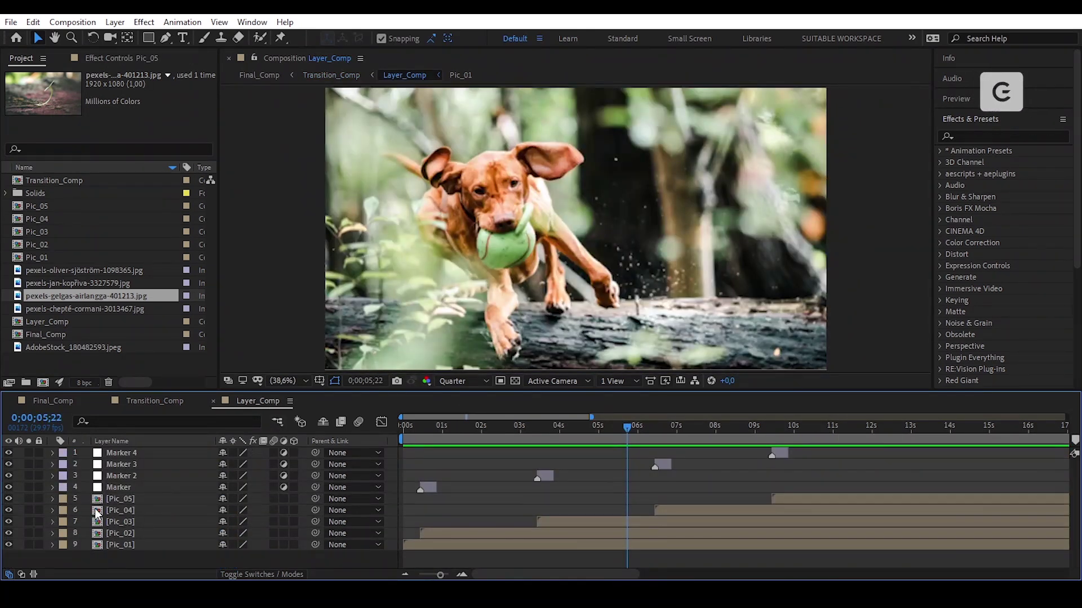
{"action": "right_click", "coordinate": [69, 557]}
{"action": "mouse_move", "coordinate": [174, 411]}
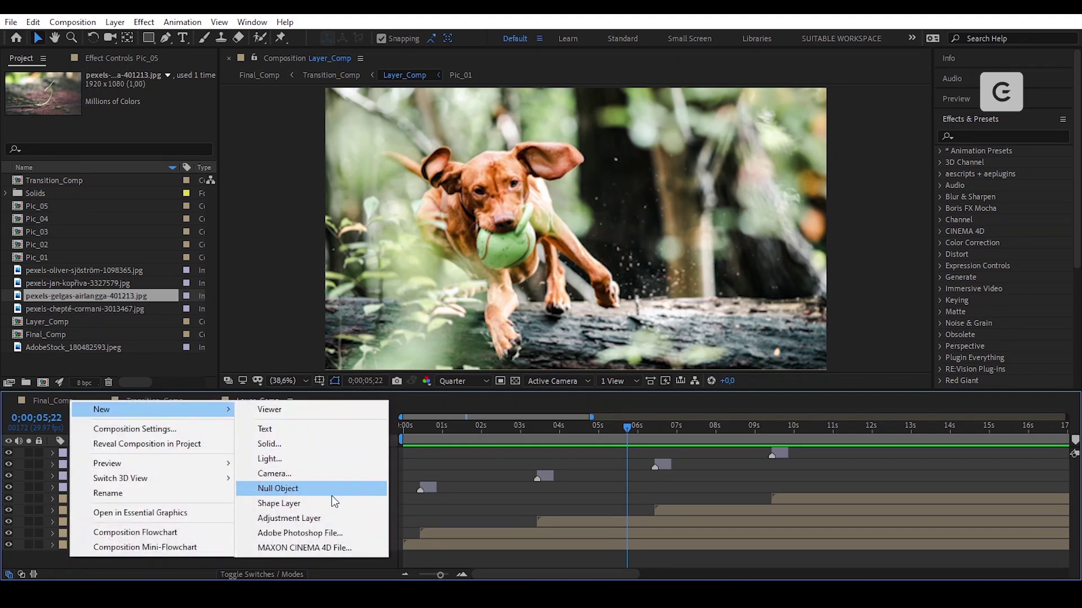
{"action": "left_click", "coordinate": [307, 488]}
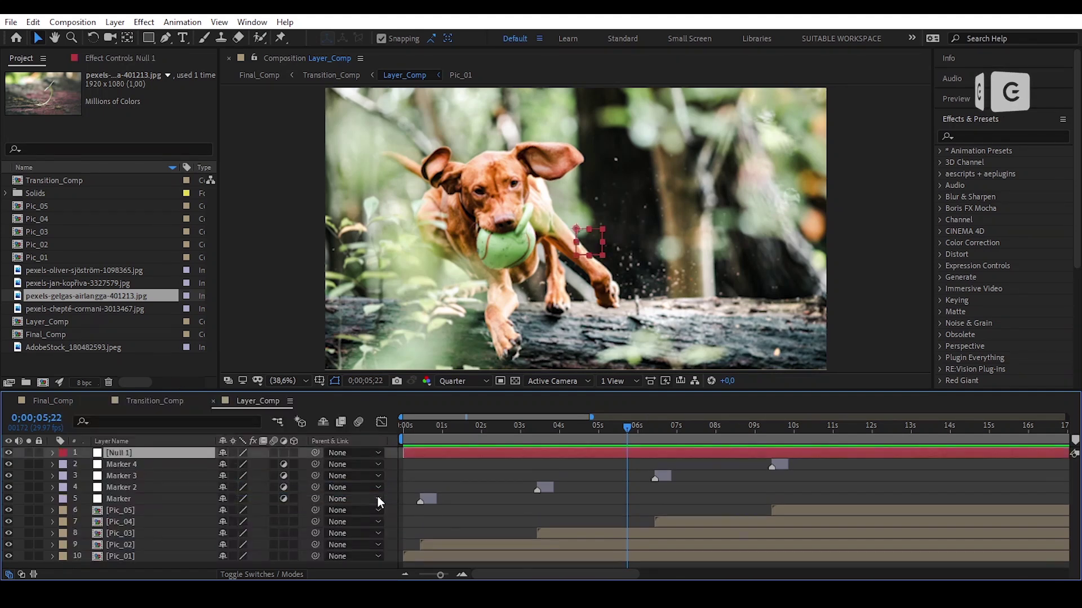
{"action": "key", "text": "Return"}
{"action": "type", "text": "scale"}
{"action": "key", "text": "Return"}
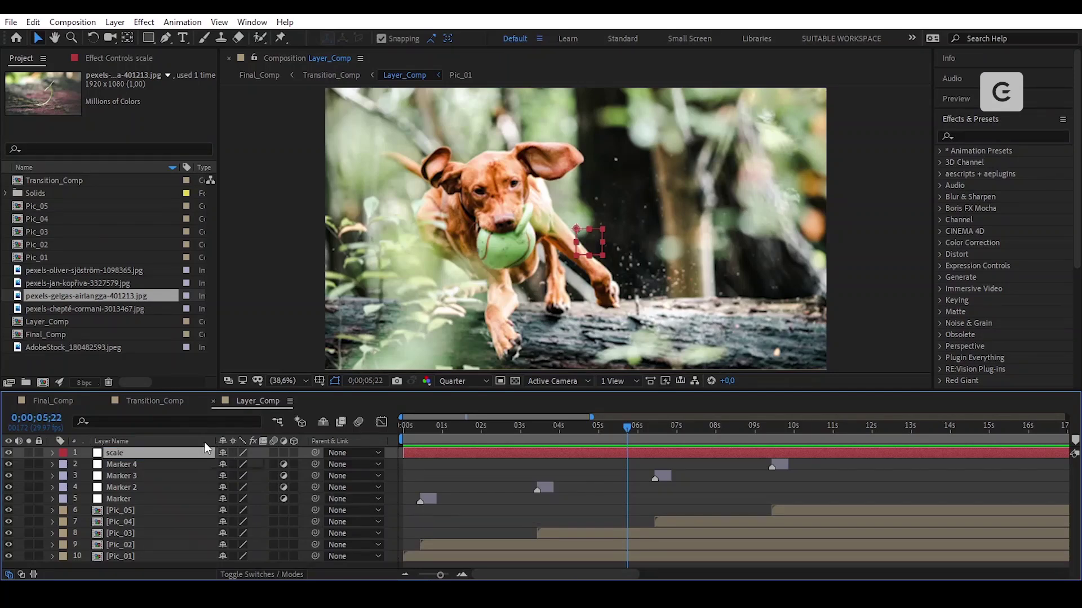
Place the scale null directly above Pic_01 and add a Scale keyframe at 0;00;00;00
{"action": "left_click_drag", "start_coordinate": [186, 452], "coordinate": [175, 549]}
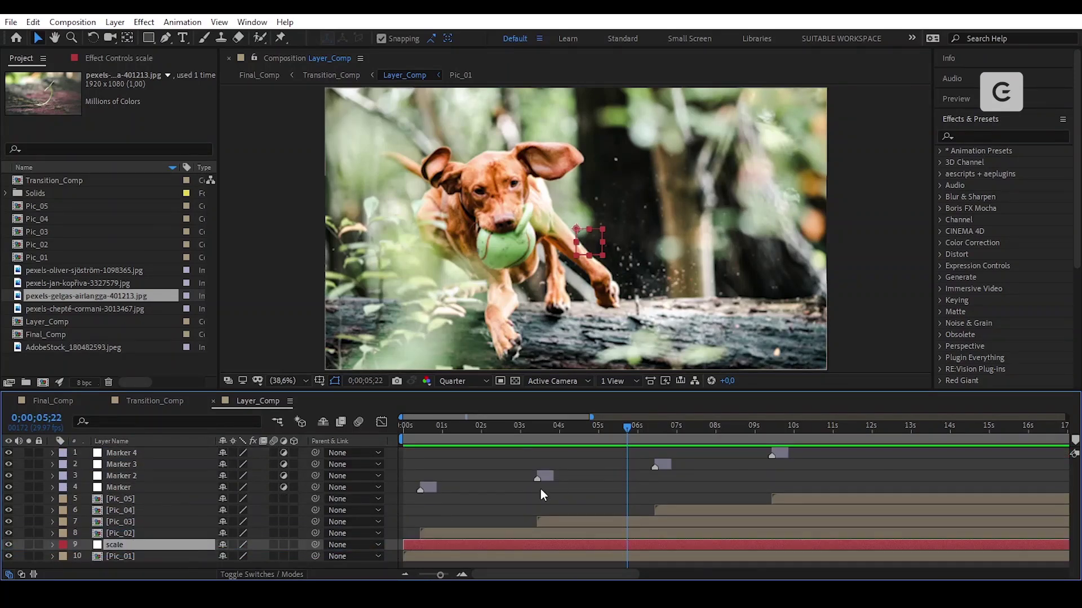
{"action": "key", "text": "s"}
{"action": "scroll", "coordinate": [104, 566], "scroll_direction": "down", "scroll_amount": 1}
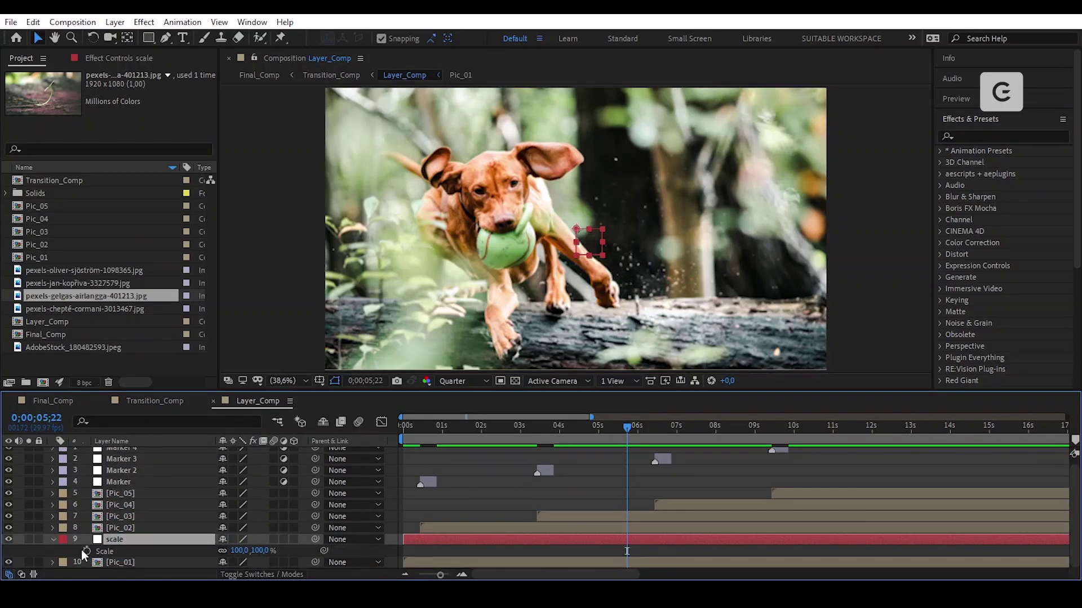
{"action": "left_click_drag", "start_coordinate": [494, 424], "coordinate": [400, 452]}
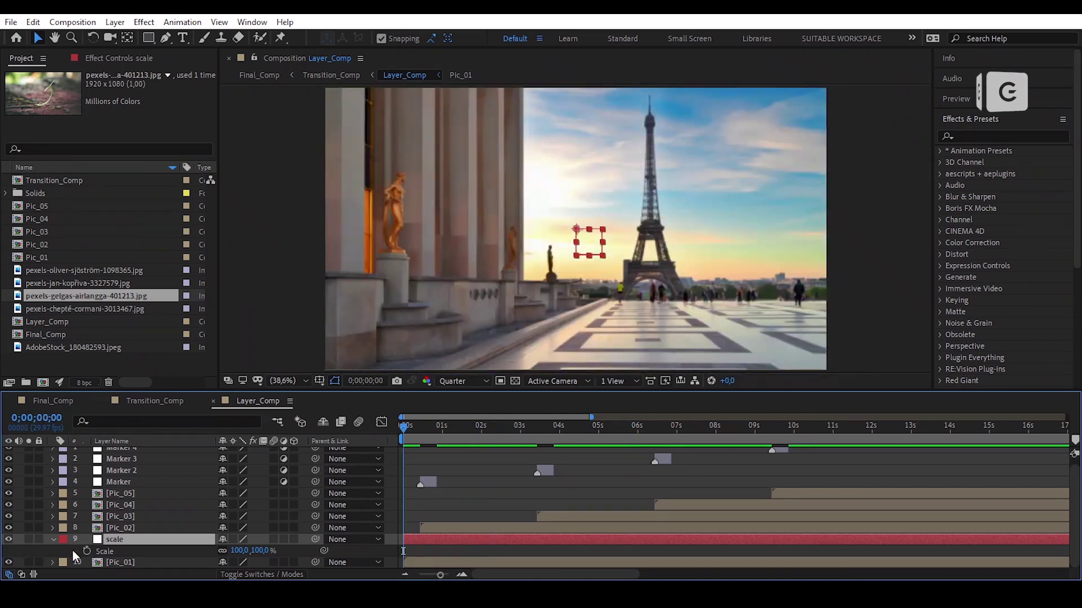
{"action": "left_click", "coordinate": [87, 550]}
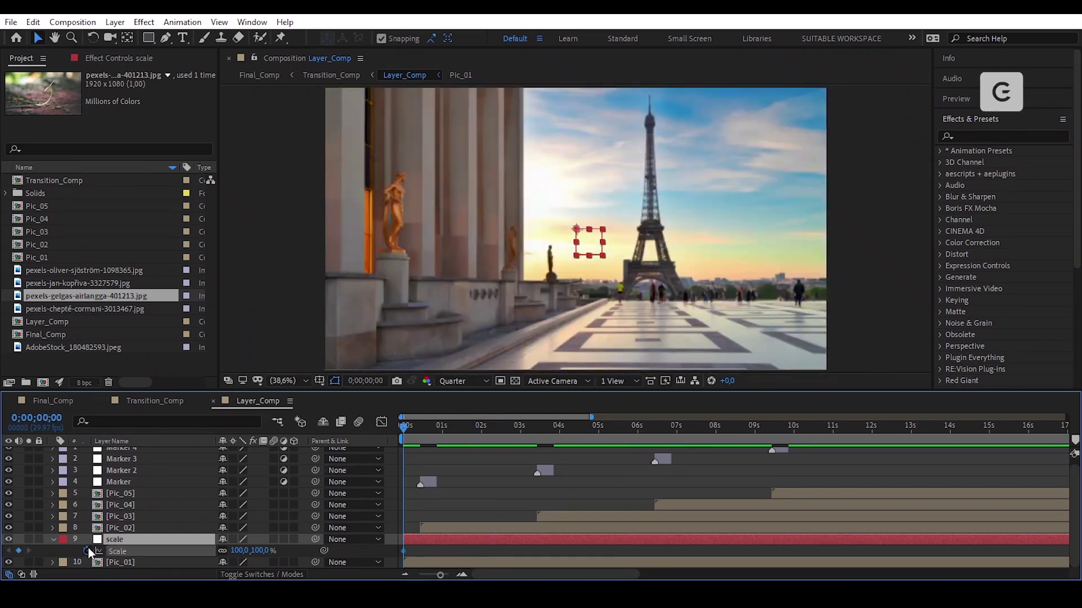
Solo Pic_01 and add a second Scale keyframe to the scale null at 0;00;25;00
{"action": "left_click", "coordinate": [32, 562]}
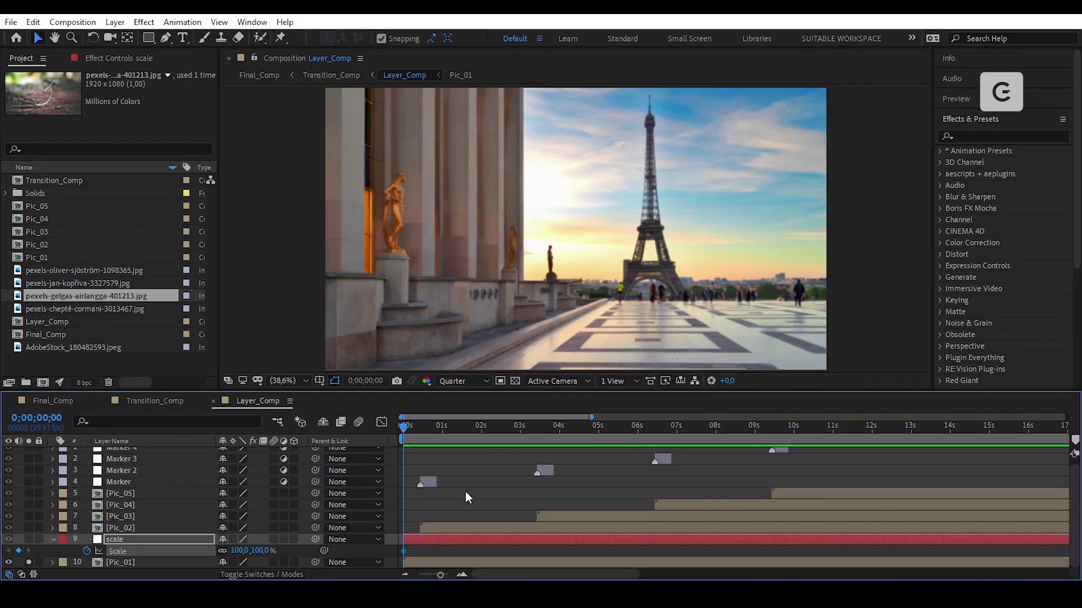
{"action": "scroll", "coordinate": [468, 494], "scroll_direction": "down", "scroll_amount": 4}
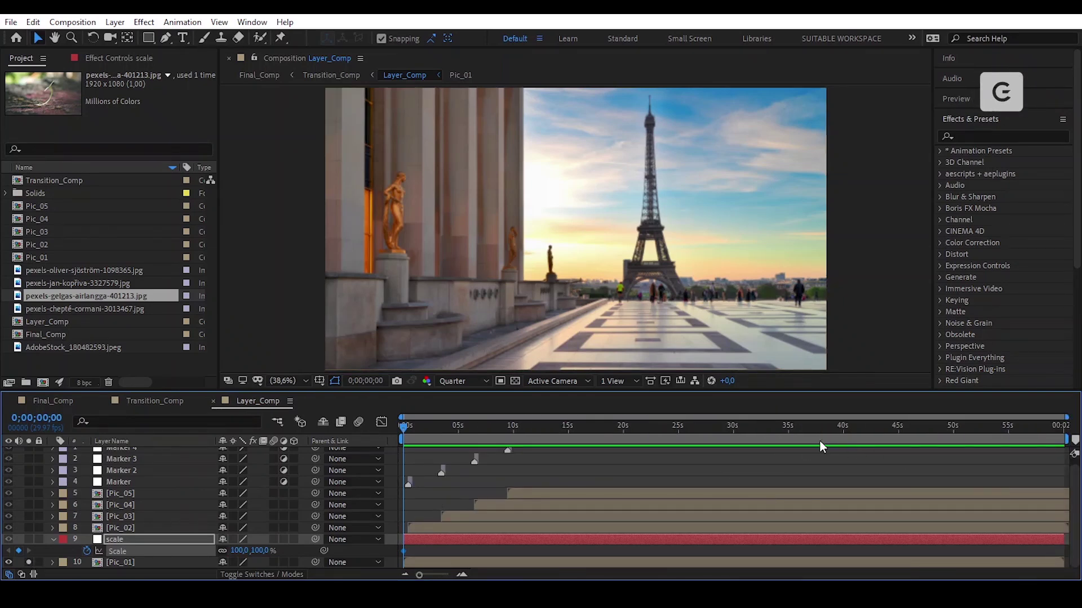
{"action": "left_click", "coordinate": [677, 428]}
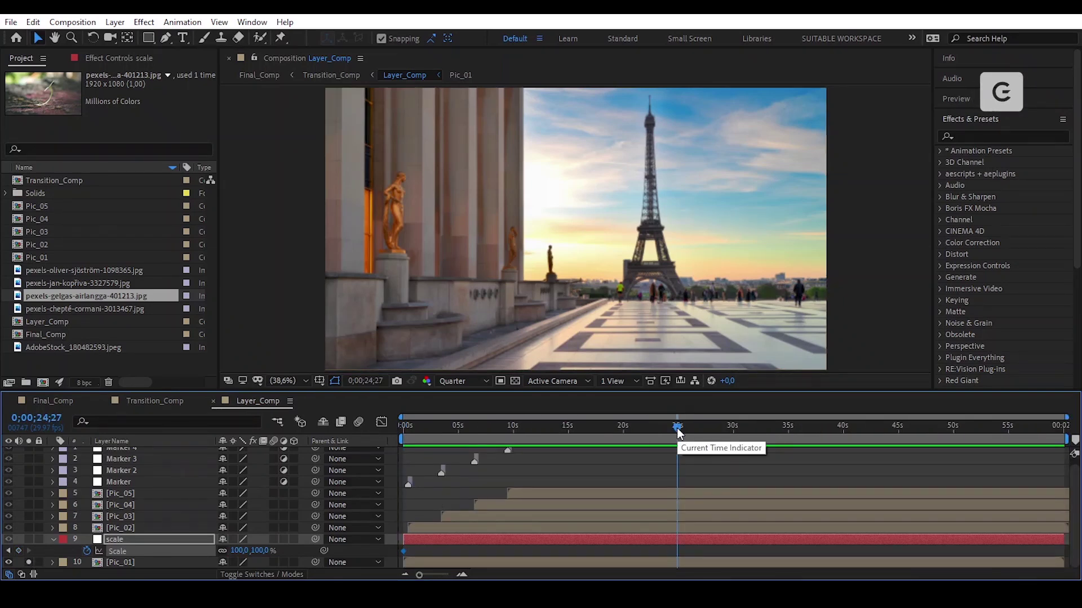
{"action": "key", "text": "Page_Down"}
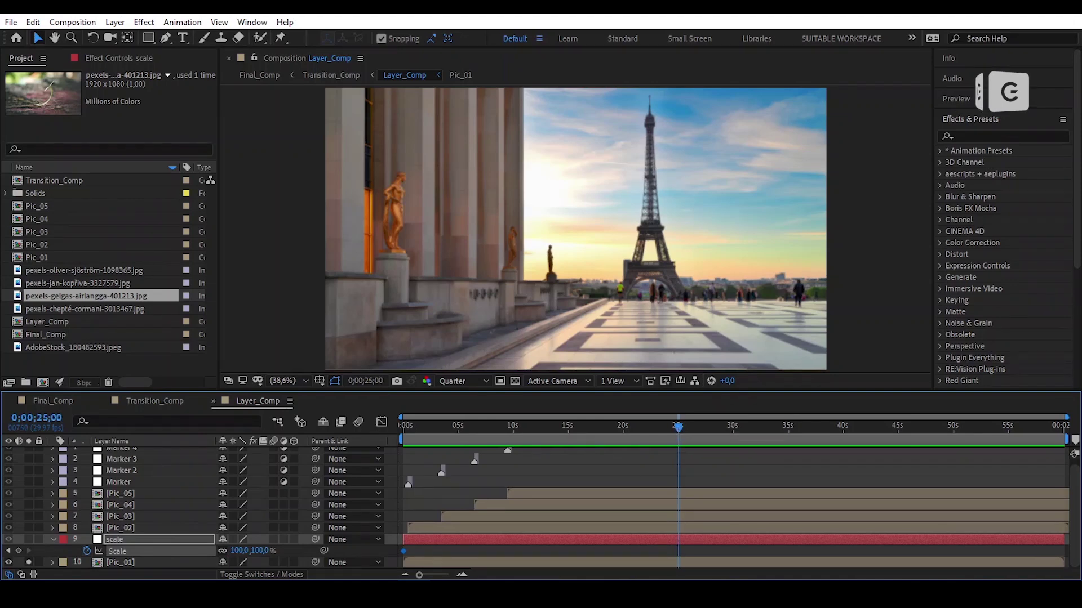
{"action": "left_click", "coordinate": [20, 551]}
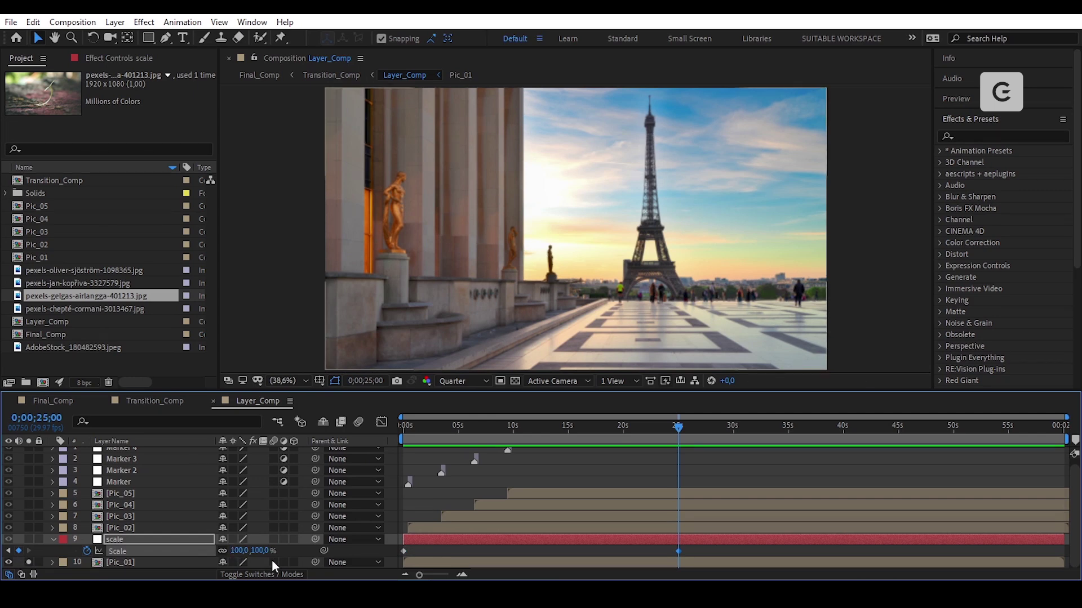
Parent Pic_01 to the scale null and set the null's Scale to 150% at 0;00;25;00
{"action": "left_click_drag", "start_coordinate": [316, 563], "coordinate": [192, 538]}
{"action": "left_click", "coordinate": [238, 551]}
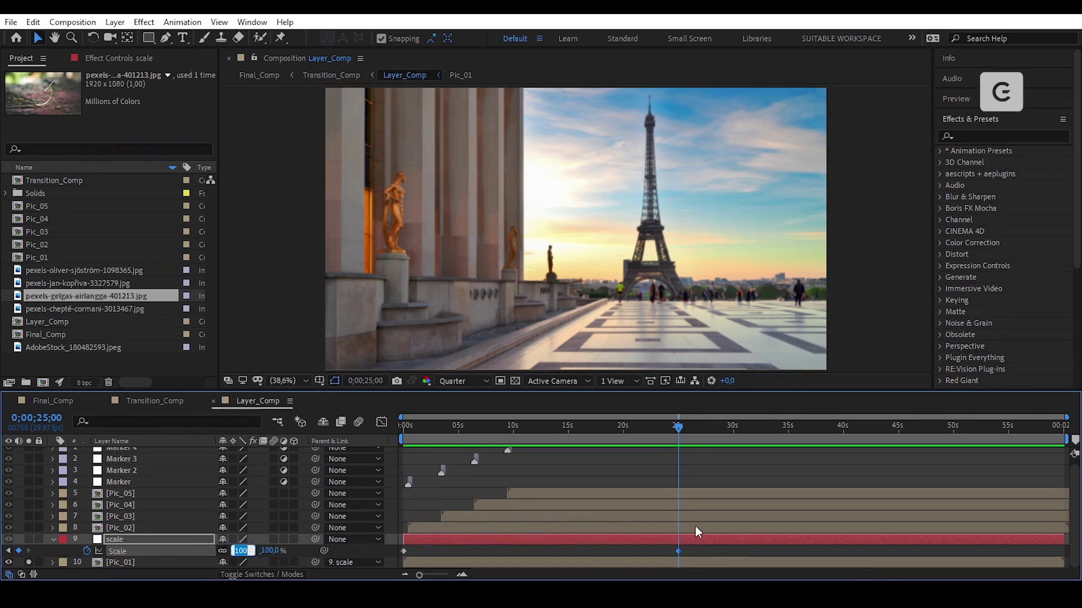
{"action": "key", "text": "Return"}
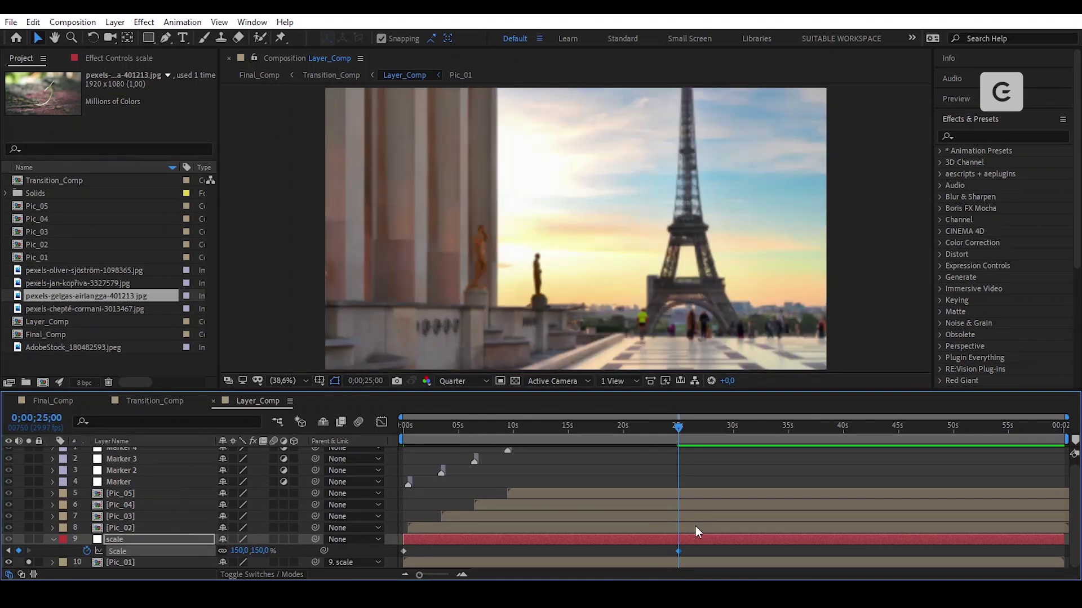
Scrub back from 25 seconds to the first frame to review the zoom on Pic_01
{"action": "key", "text": "space"}
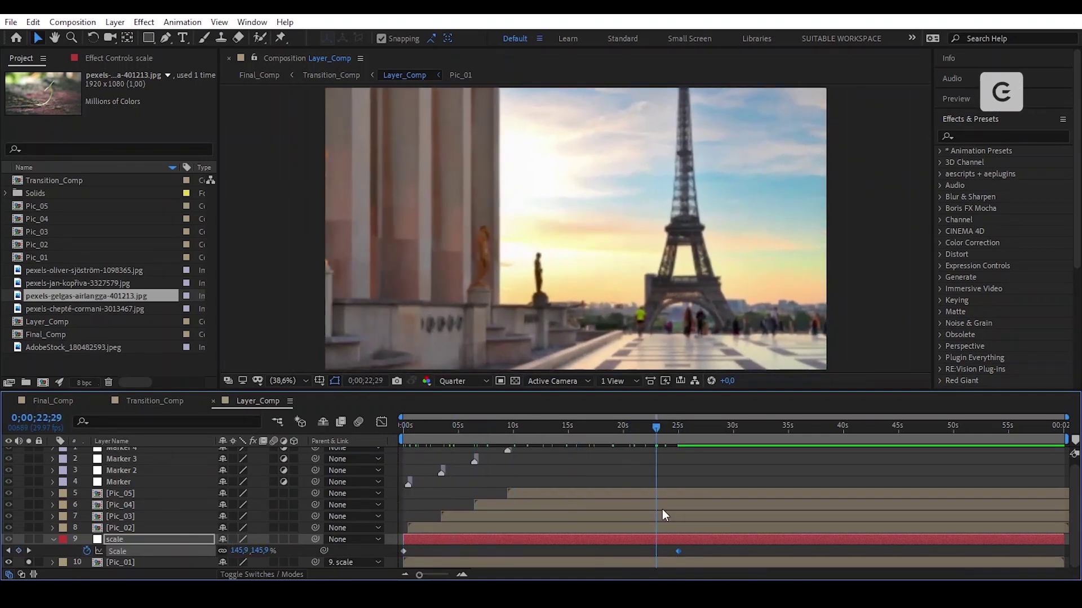
{"action": "left_click_drag", "start_coordinate": [578, 515], "coordinate": [365, 525]}
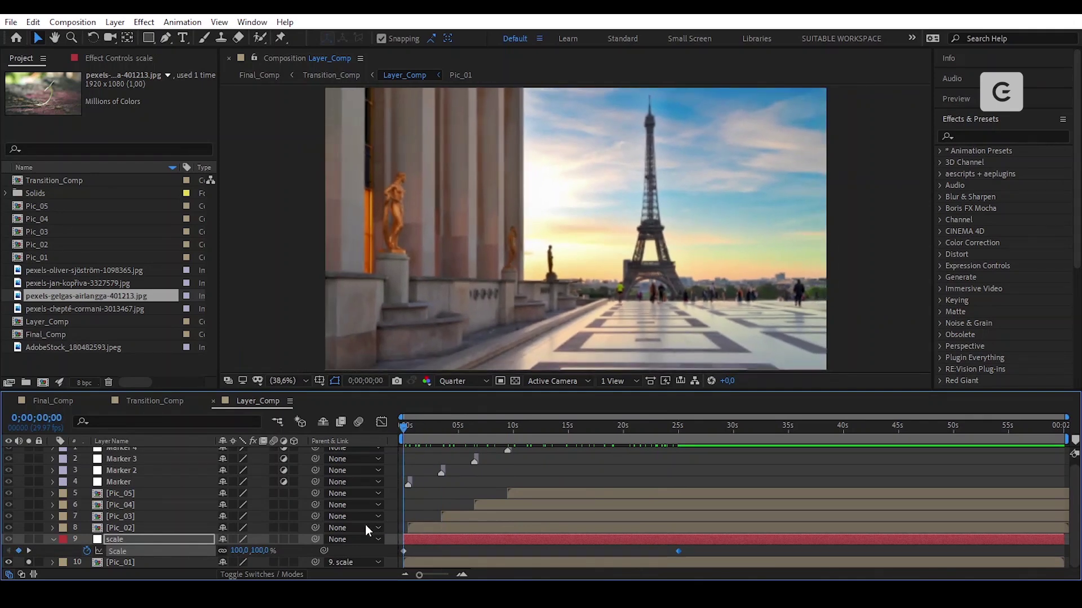
{"action": "left_click", "coordinate": [637, 476]}
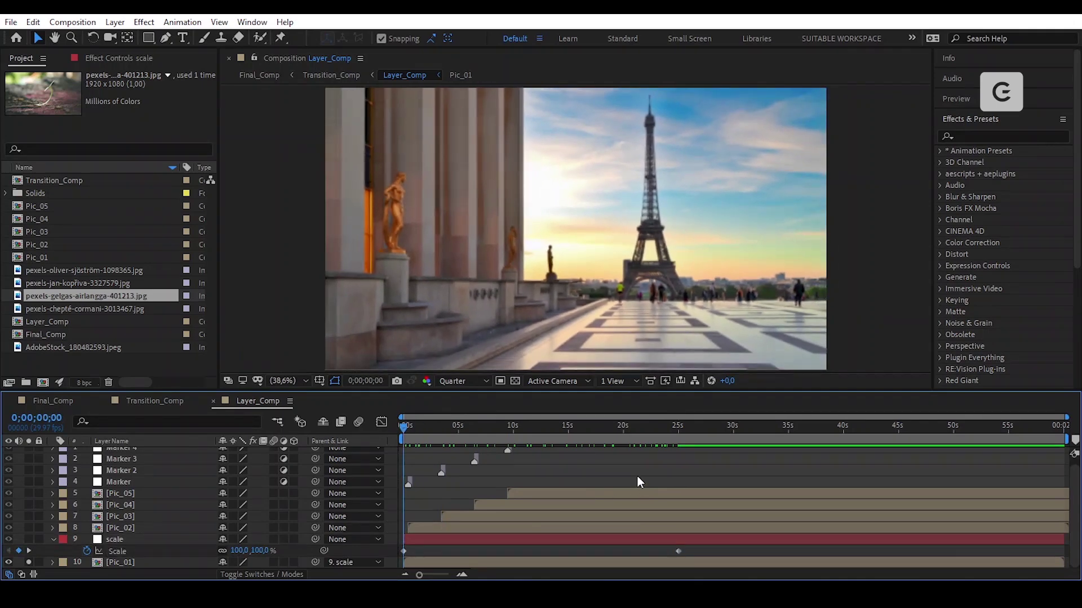
Unsolo Pic_01, collapse the scale null's properties and duplicate the null four times
{"action": "left_click", "coordinate": [29, 562]}
{"action": "left_click", "coordinate": [157, 539]}
{"action": "key", "text": "s"}
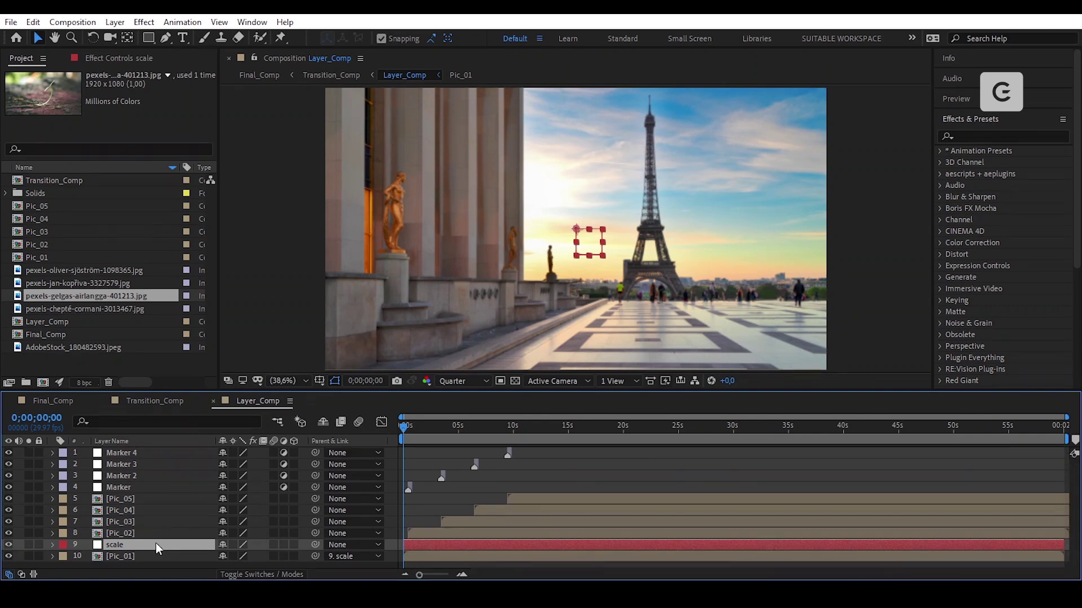
{"action": "key", "text": "ctrl+d"}
{"action": "key", "text": "ctrl+d"}
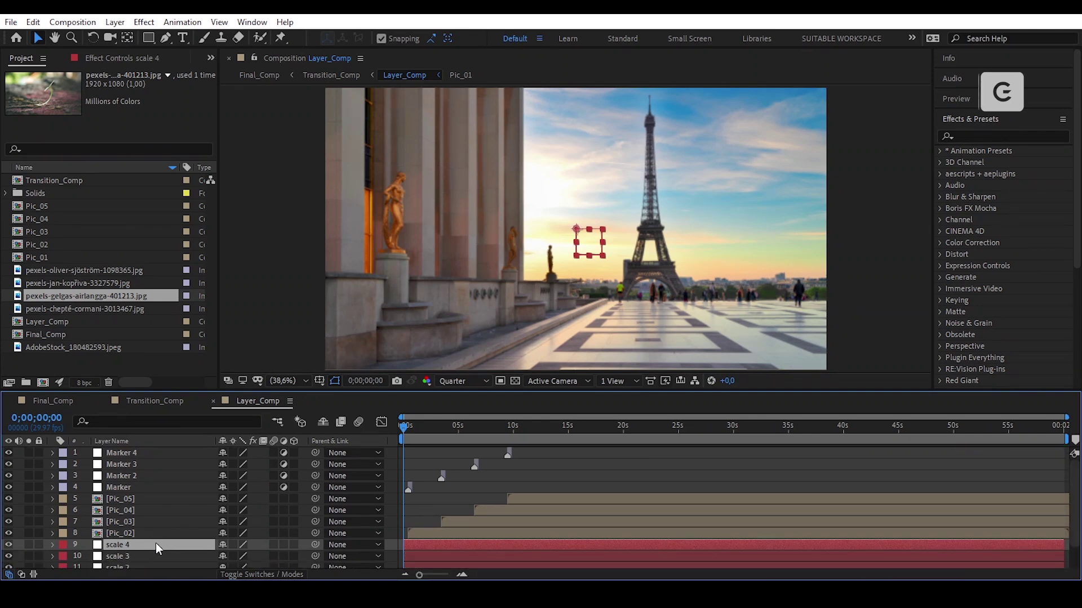
{"action": "key", "text": "ctrl+d"}
Reorder the duplicated nulls so scale 2, 3, 4 and 5 sit directly above Pic_02, Pic_03, Pic_04 and Pic_05 respectively
{"action": "scroll", "coordinate": [175, 527], "scroll_direction": "down", "scroll_amount": 1}
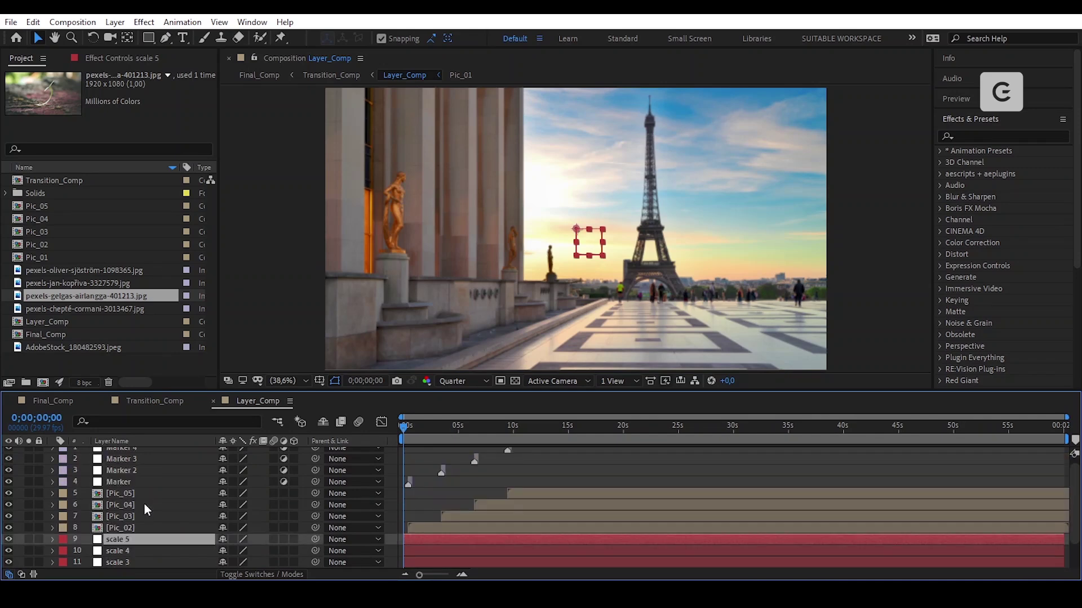
{"action": "scroll", "coordinate": [141, 518], "scroll_direction": "down", "scroll_amount": 3}
{"action": "left_click_drag", "start_coordinate": [134, 539], "coordinate": [154, 489]}
{"action": "left_click_drag", "start_coordinate": [134, 540], "coordinate": [146, 474]}
{"action": "left_click", "coordinate": [127, 540]}
{"action": "mouse_move", "coordinate": [128, 540]}
{"action": "left_mouse_down"}
{"action": "mouse_move", "coordinate": [144, 463]}
{"action": "mouse_move", "coordinate": [137, 538]}
{"action": "mouse_move", "coordinate": [145, 478]}
{"action": "mouse_move", "coordinate": [142, 495]}
{"action": "left_mouse_up"}
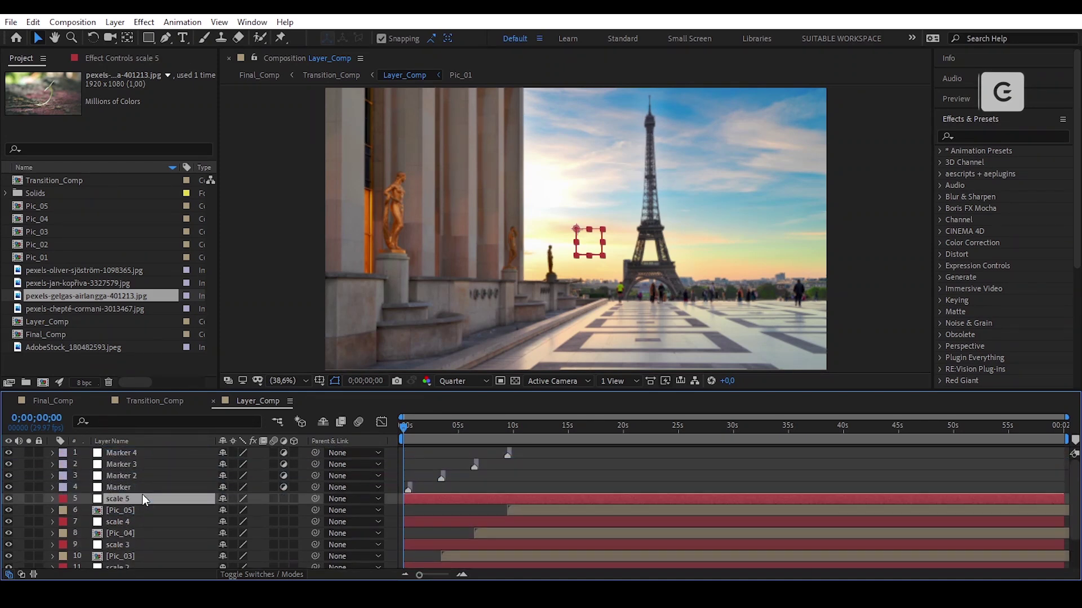
Parent Pic_05, Pic_04, Pic_03 and Pic_02 to the nulls scale 5, scale 4, scale 3 and scale 2 respectively
{"action": "left_click", "coordinate": [149, 512]}
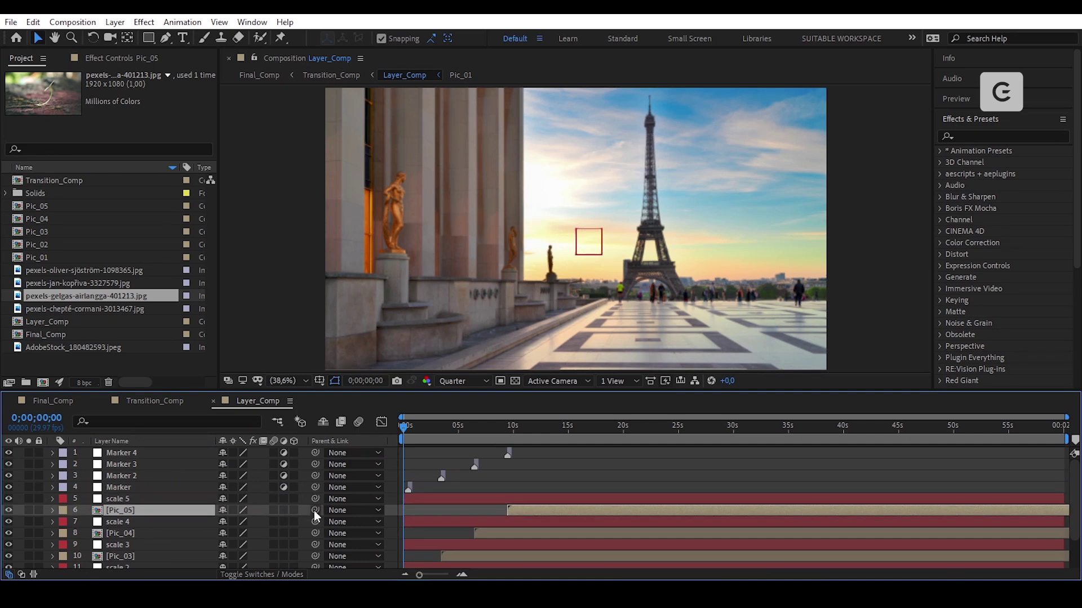
{"action": "left_click_drag", "start_coordinate": [313, 510], "coordinate": [186, 499]}
{"action": "left_click", "coordinate": [208, 533]}
{"action": "left_click_drag", "start_coordinate": [263, 533], "coordinate": [172, 522]}
{"action": "scroll", "coordinate": [173, 524], "scroll_direction": "down", "scroll_amount": 1}
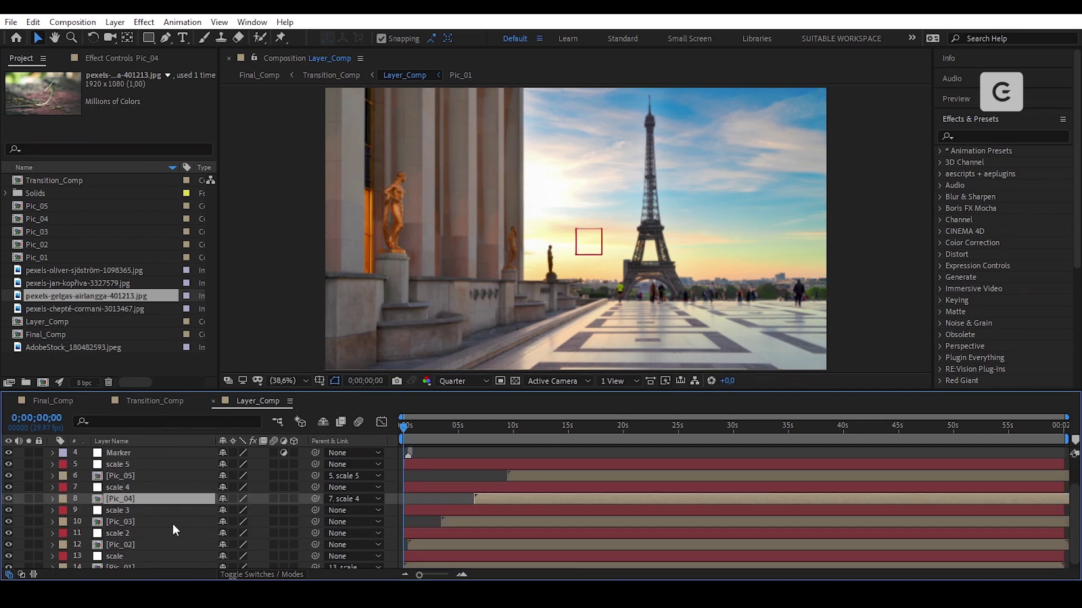
{"action": "left_click", "coordinate": [134, 523]}
{"action": "left_click_drag", "start_coordinate": [316, 521], "coordinate": [144, 511]}
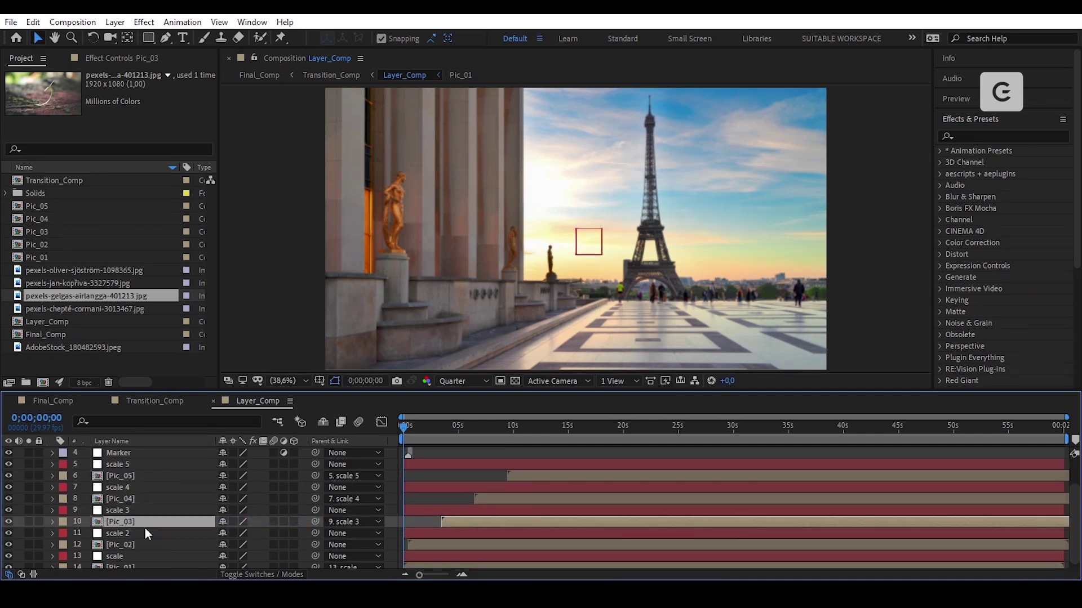
{"action": "left_click", "coordinate": [153, 545]}
{"action": "left_click_drag", "start_coordinate": [315, 546], "coordinate": [169, 532]}
{"action": "scroll", "coordinate": [184, 517], "scroll_direction": "down", "scroll_amount": 1}
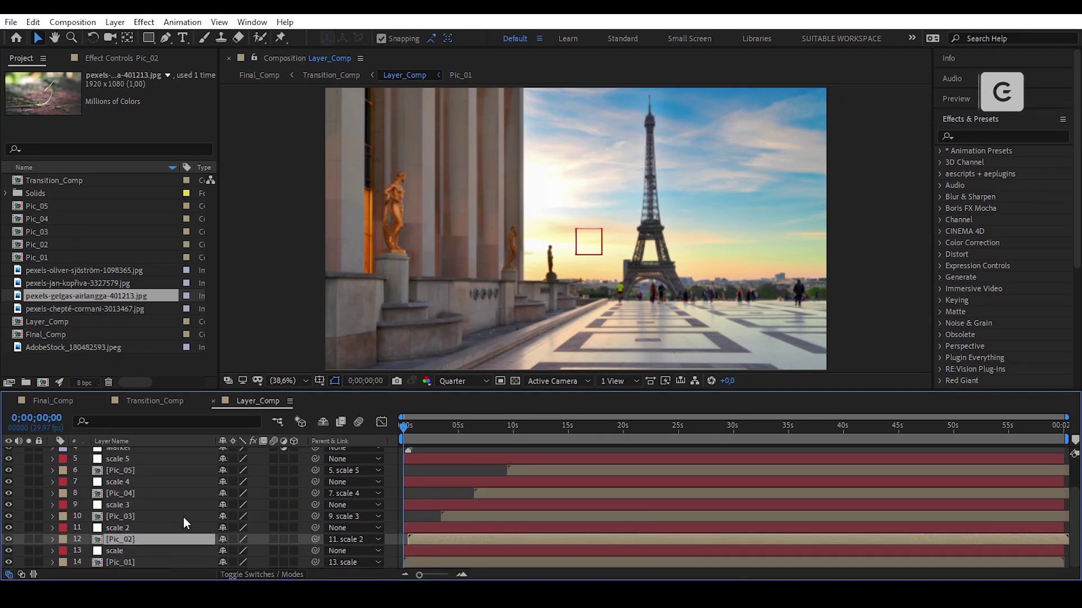
Shift the layers scale 5, scale 4, scale 3 and scale 2 in time so each starts together with its child picture
{"action": "scroll", "coordinate": [455, 504], "scroll_direction": "up", "scroll_amount": 2}
{"action": "left_click", "coordinate": [458, 499]}
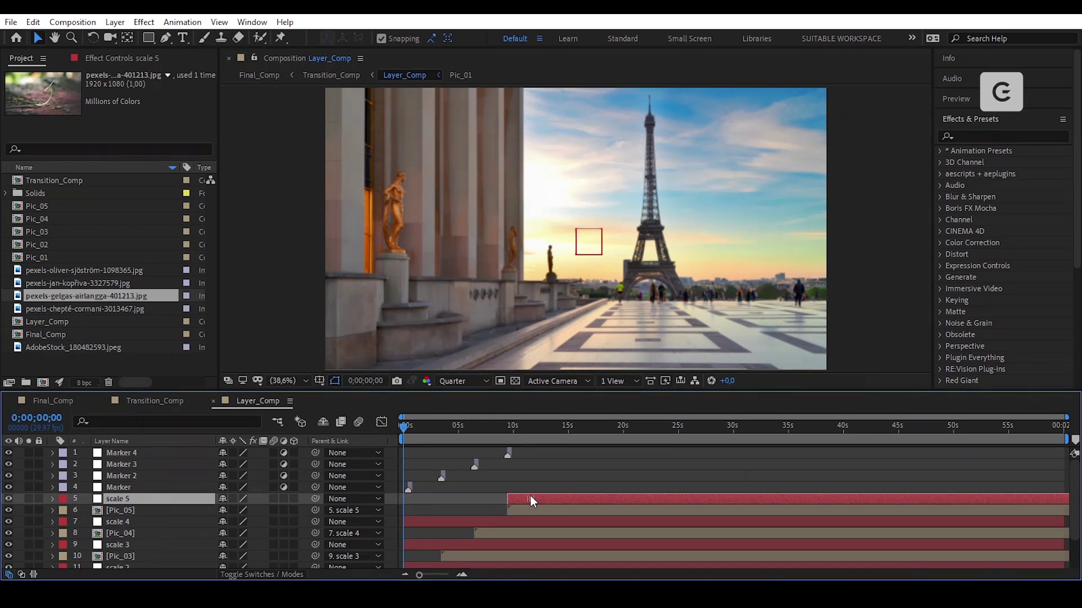
{"action": "left_click", "coordinate": [458, 522]}
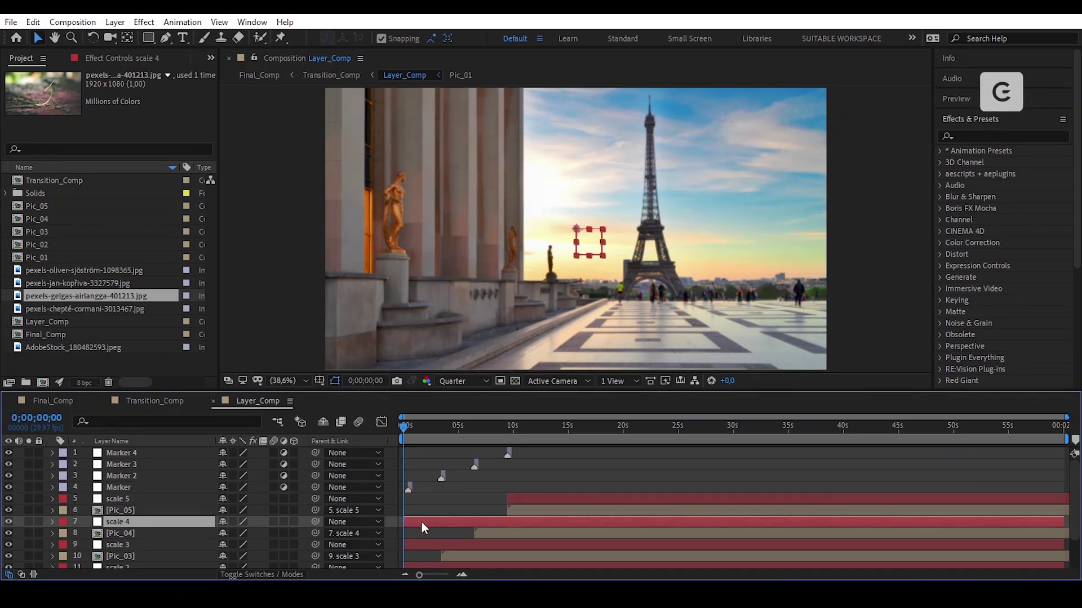
{"action": "left_click", "coordinate": [466, 546]}
{"action": "scroll", "coordinate": [454, 535], "scroll_direction": "down", "scroll_amount": 3}
{"action": "left_click", "coordinate": [425, 529]}
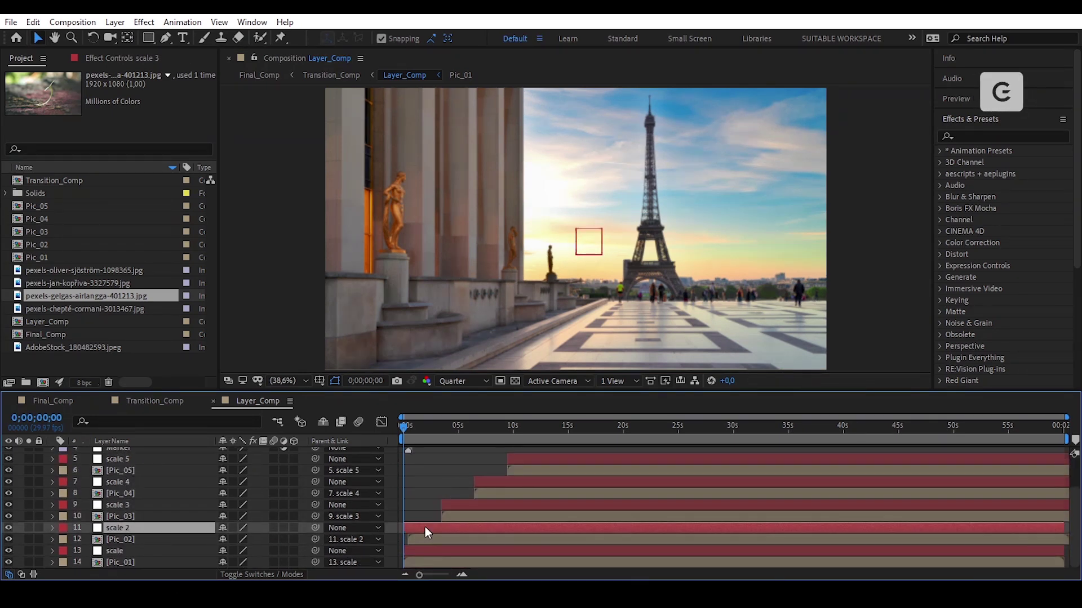
{"action": "left_click", "coordinate": [427, 496]}
Scrub through Layer_Comp and Transition_Comp to review the slow zoom across the picture transitions, returning to the first frame
{"action": "left_click_drag", "start_coordinate": [407, 428], "coordinate": [404, 469]}
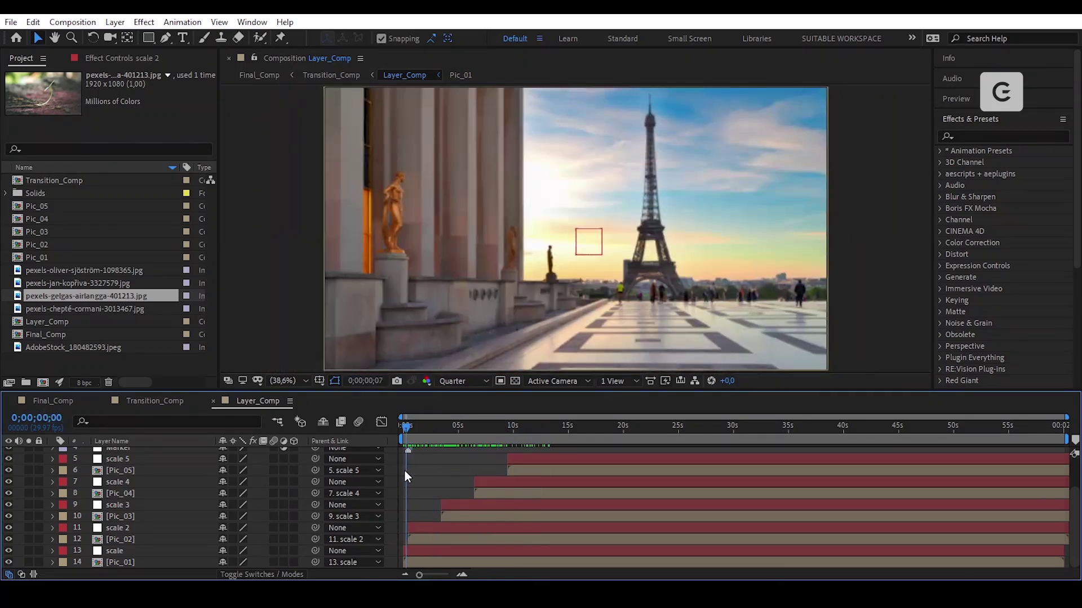
{"action": "left_click", "coordinate": [120, 396]}
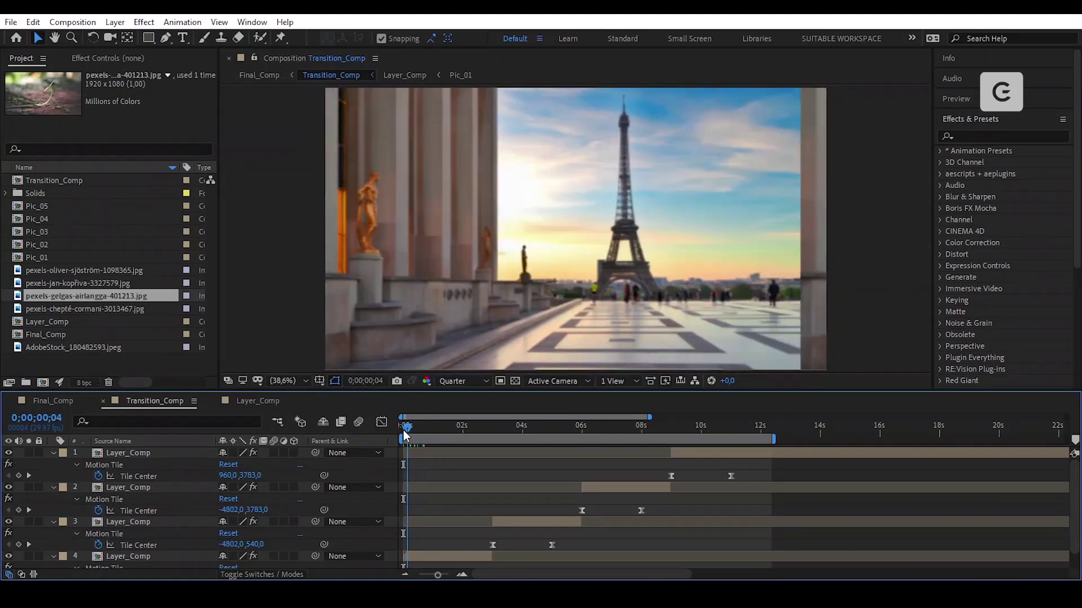
{"action": "left_click_drag", "start_coordinate": [403, 432], "coordinate": [752, 471]}
{"action": "key", "text": "Home"}
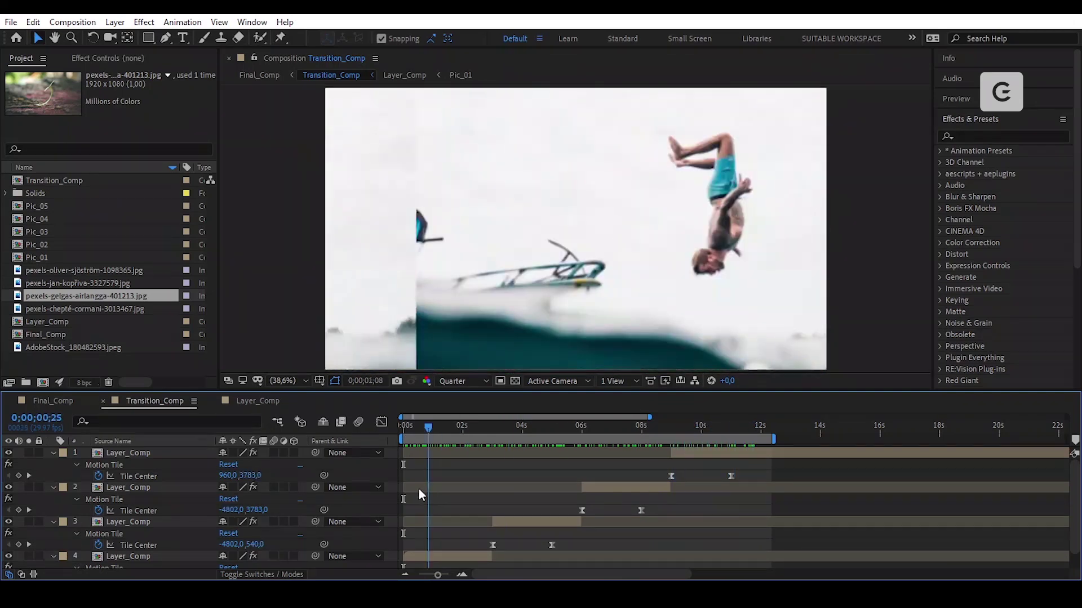
Collapse the layer properties in Transition_Comp, enable motion blur for the composition and all four Layer_Comp layers, and preview it
{"action": "key", "text": "u"}
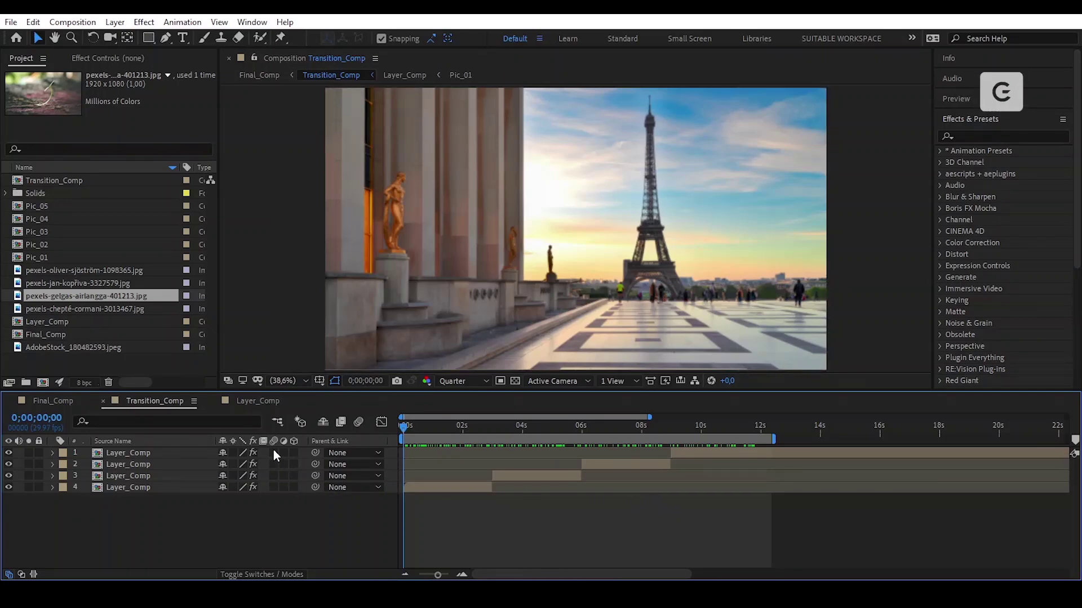
{"action": "left_click_drag", "start_coordinate": [272, 450], "coordinate": [275, 487]}
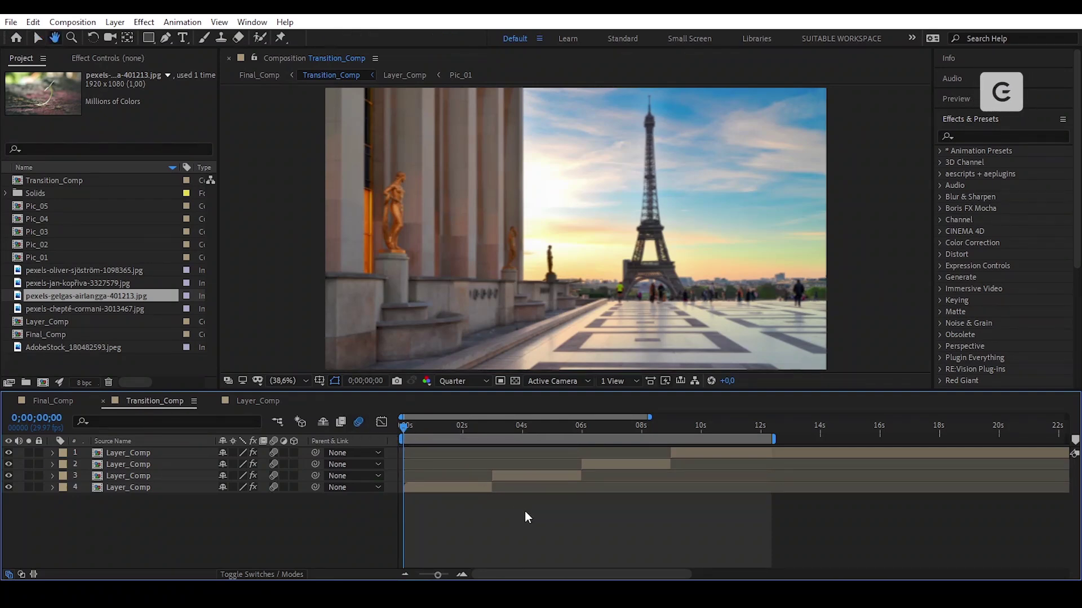
{"action": "key", "text": "space"}
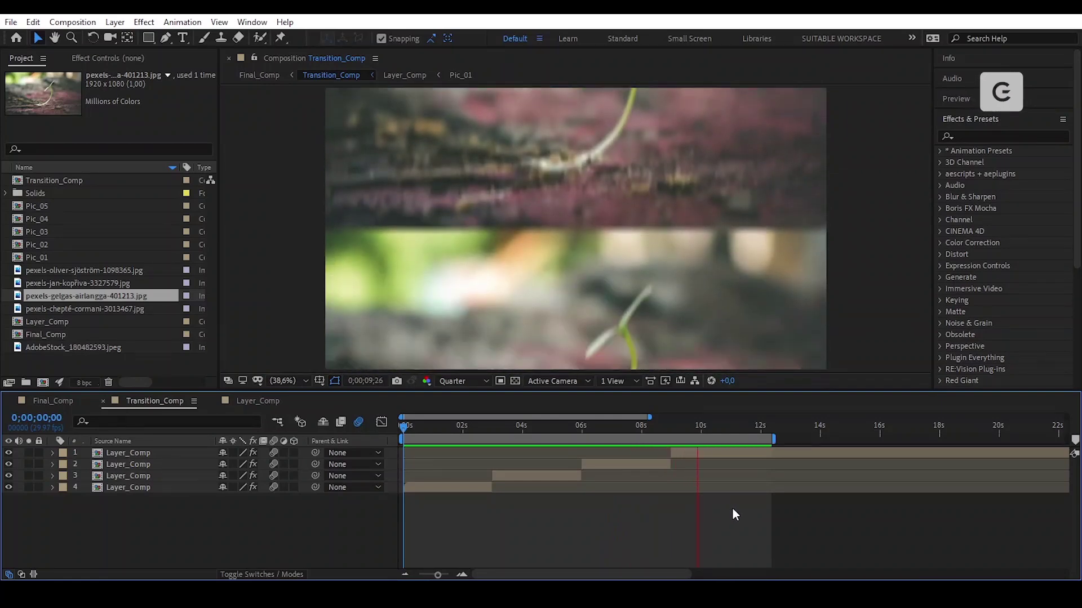
{"action": "left_click", "coordinate": [756, 433]}
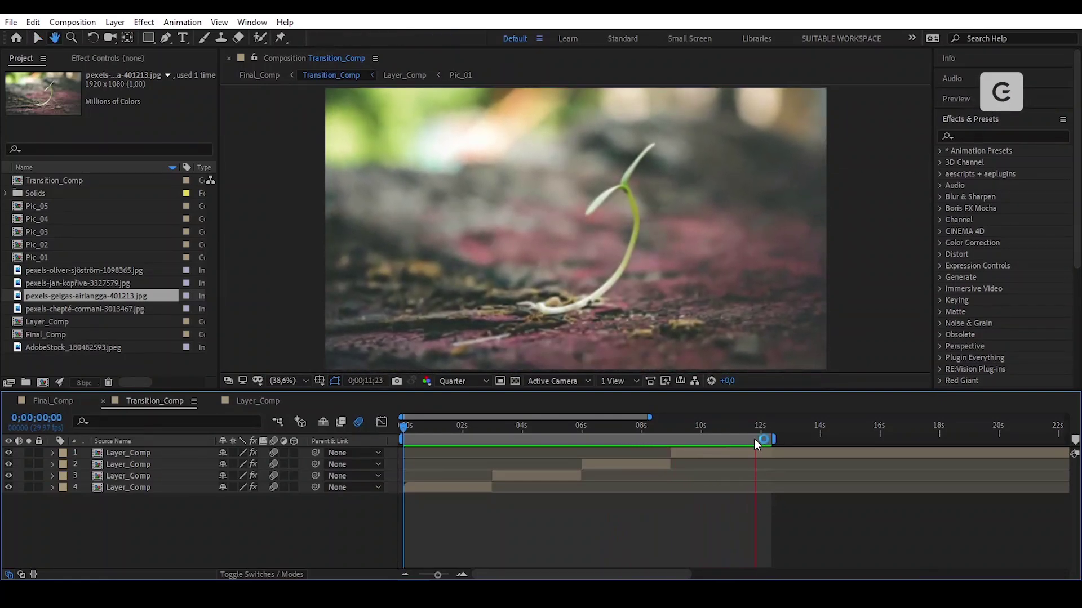
{"action": "left_click_drag", "start_coordinate": [729, 431], "coordinate": [685, 438]}
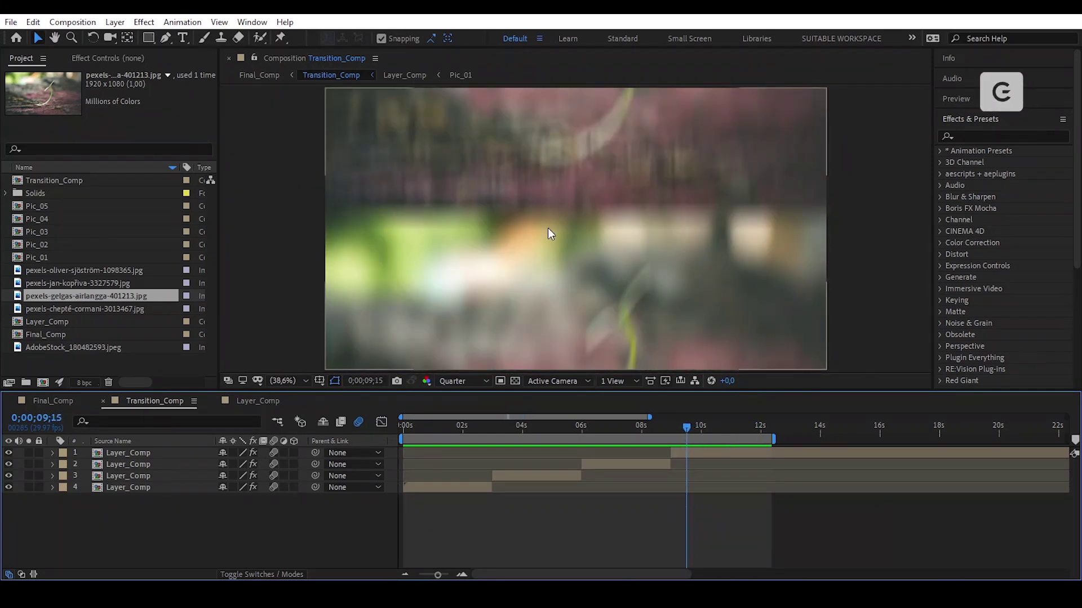
Try a larger motion blur Shutter Angle in Transition_Comp's advanced composition settings and restore the original angle
{"action": "left_click", "coordinate": [72, 21]}
{"action": "left_click", "coordinate": [158, 58]}
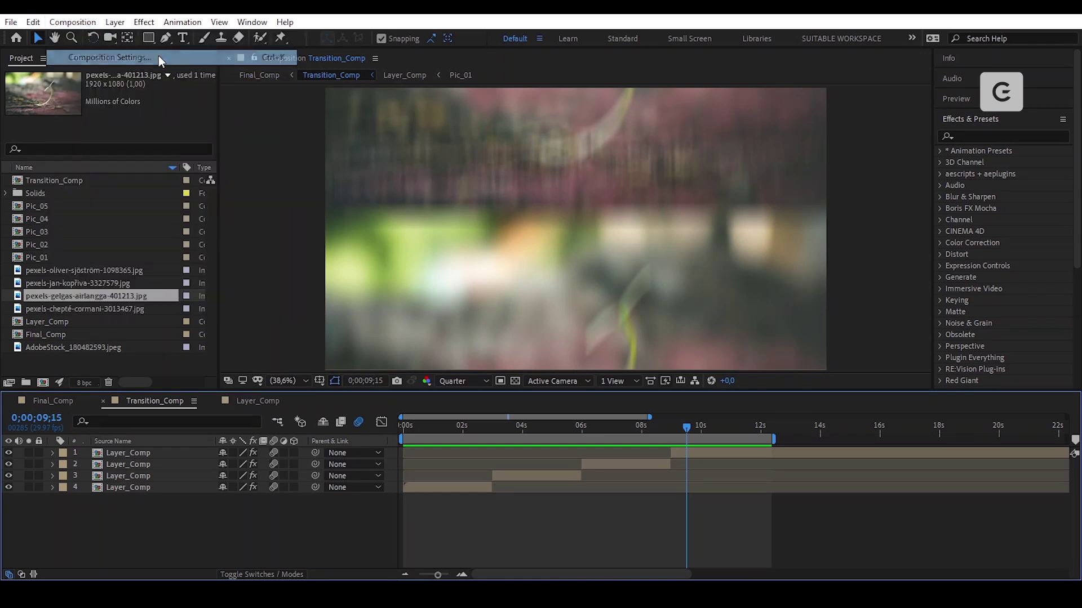
{"action": "left_click_drag", "start_coordinate": [440, 114], "coordinate": [754, 163]}
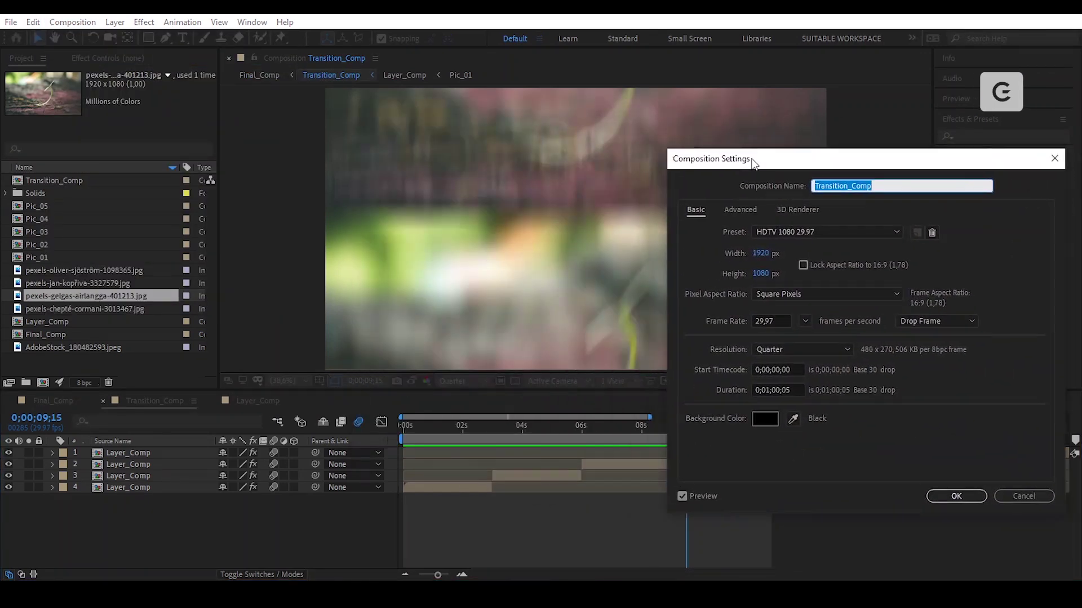
{"action": "left_click", "coordinate": [740, 211]}
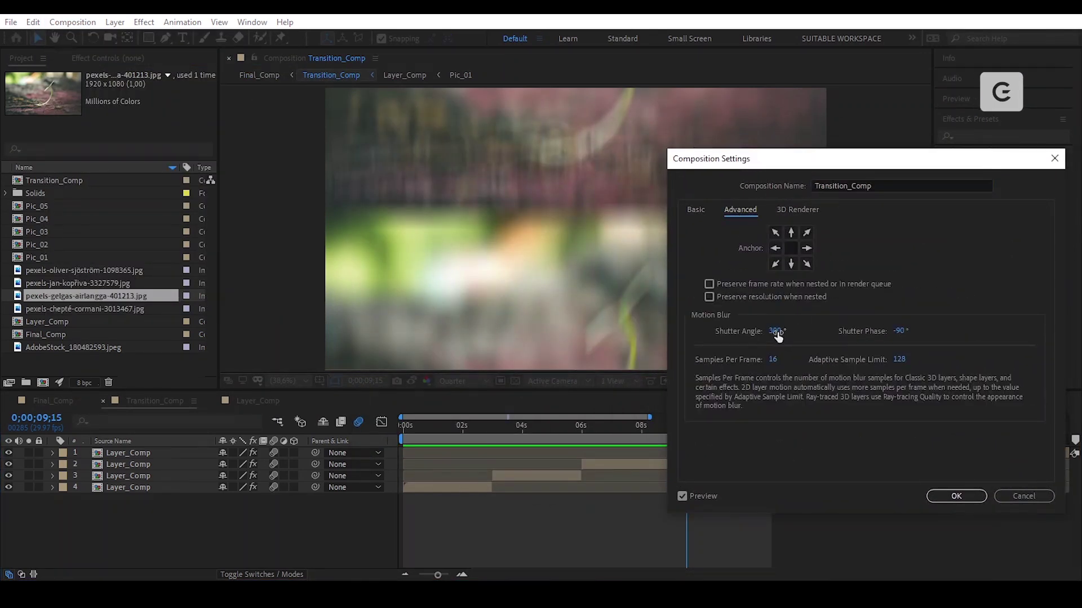
{"action": "mouse_move", "coordinate": [860, 321]}
{"action": "left_mouse_down"}
{"action": "mouse_move", "coordinate": [867, 332]}
{"action": "mouse_move", "coordinate": [845, 330]}
{"action": "left_mouse_up"}
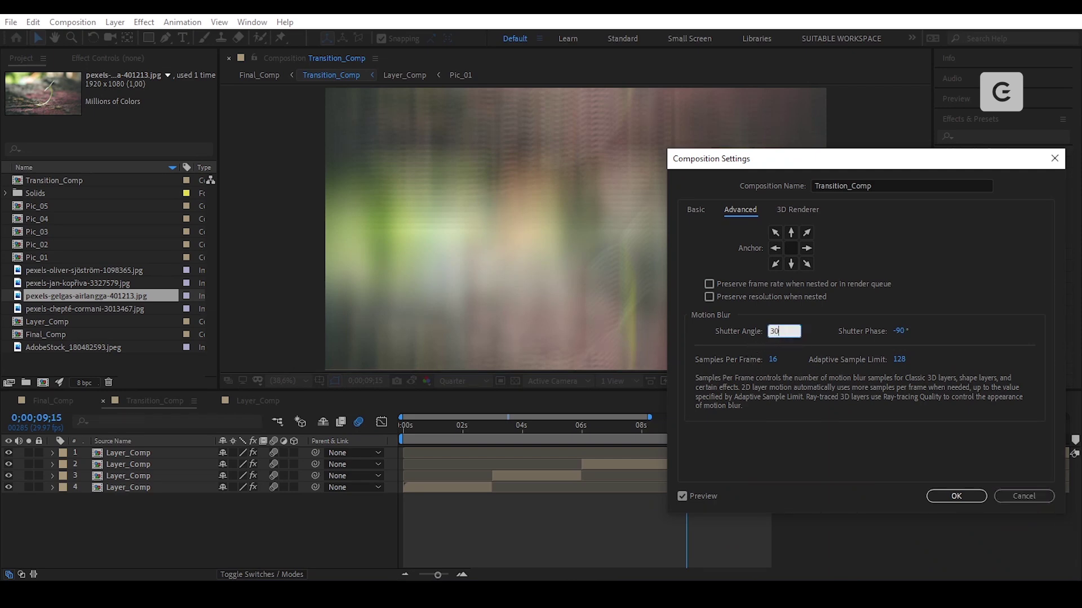
{"action": "key", "text": "Return"}
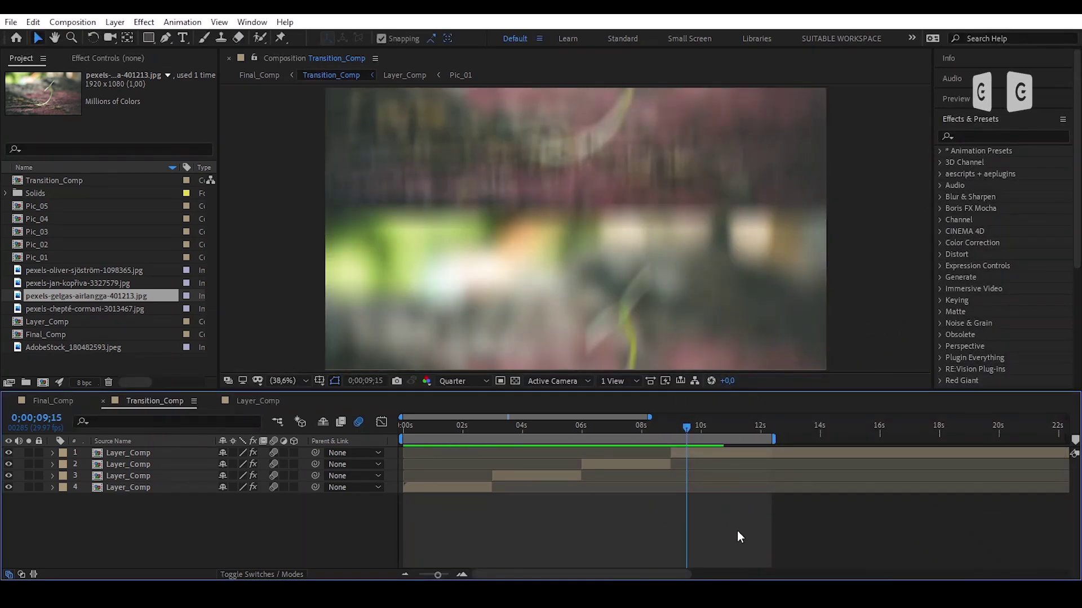
Create a dark 1920 x 1080 px solid named Frames above Transition_Comp in Final_Comp
{"action": "left_click_drag", "start_coordinate": [685, 425], "coordinate": [379, 495]}
{"action": "left_click", "coordinate": [41, 402]}
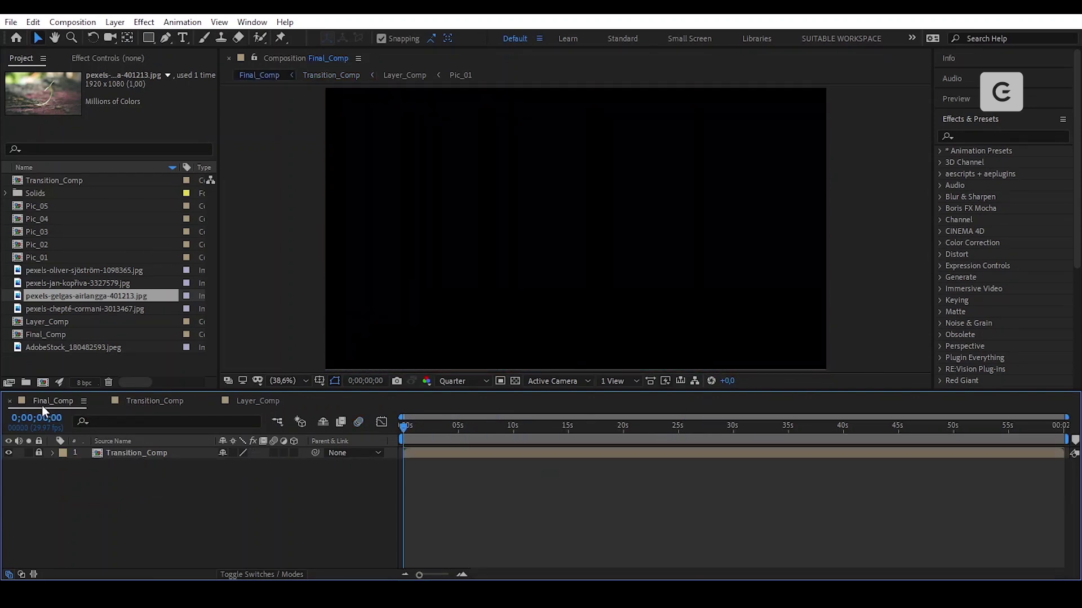
{"action": "right_click", "coordinate": [167, 483]}
{"action": "mouse_move", "coordinate": [251, 338]}
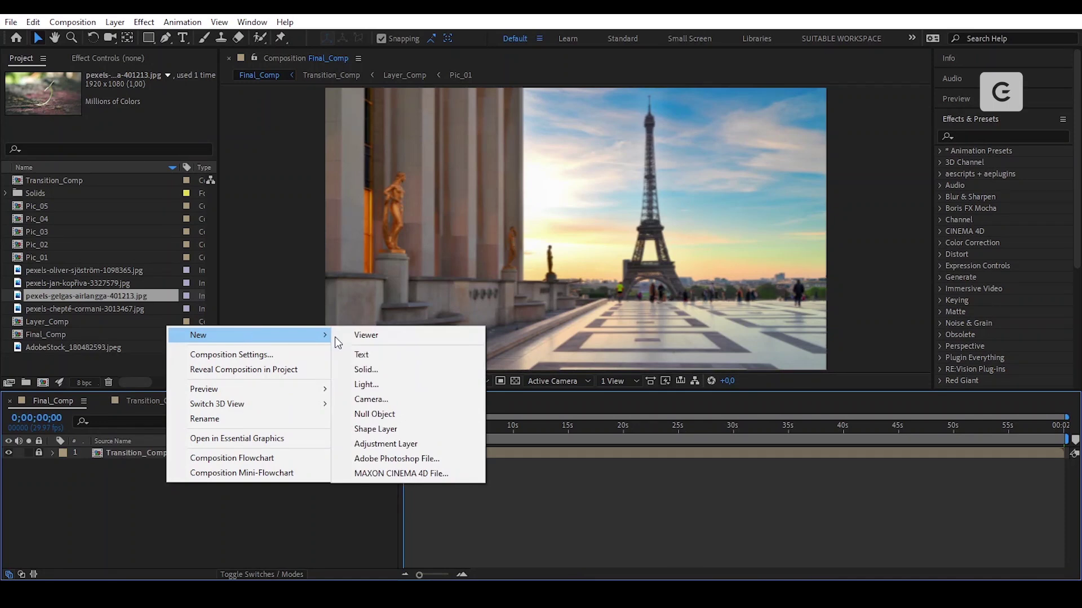
{"action": "left_click", "coordinate": [418, 369]}
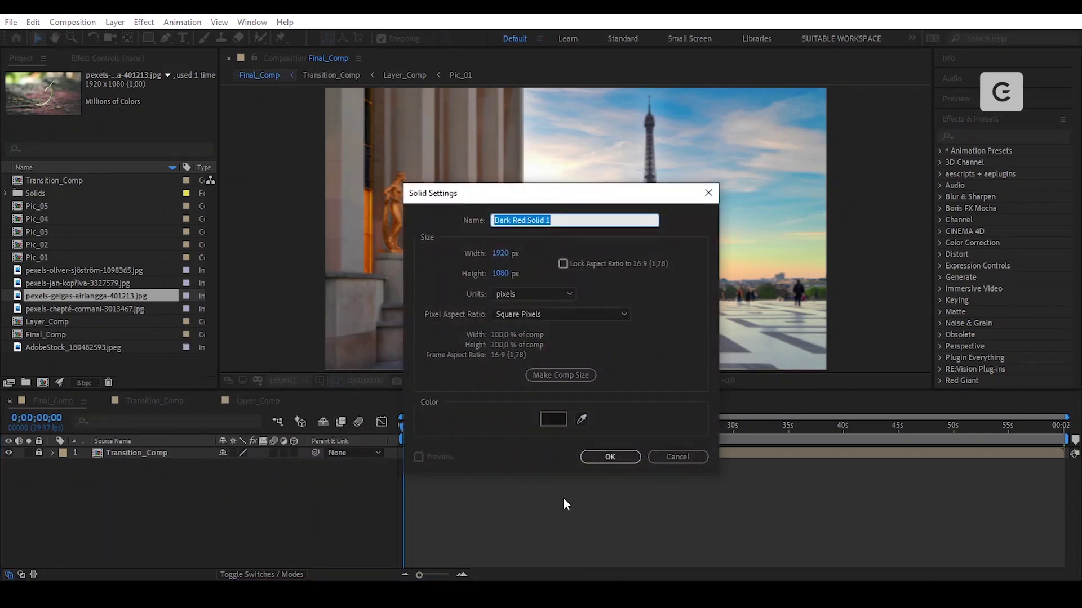
{"action": "type", "text": "Frames"}
{"action": "key", "text": "Return"}
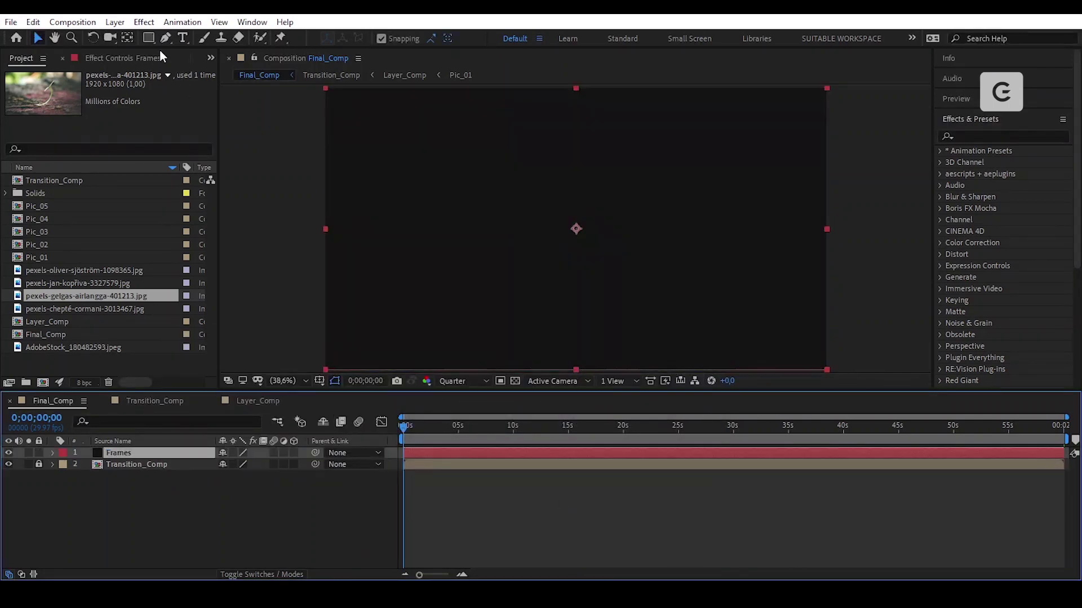
Add a full-frame rectangular mask to Frames, show the title/action safe guides and shrink the mask vertically to the outer safe lines
{"action": "double_click", "coordinate": [149, 39]}
{"action": "left_click", "coordinate": [319, 382]}
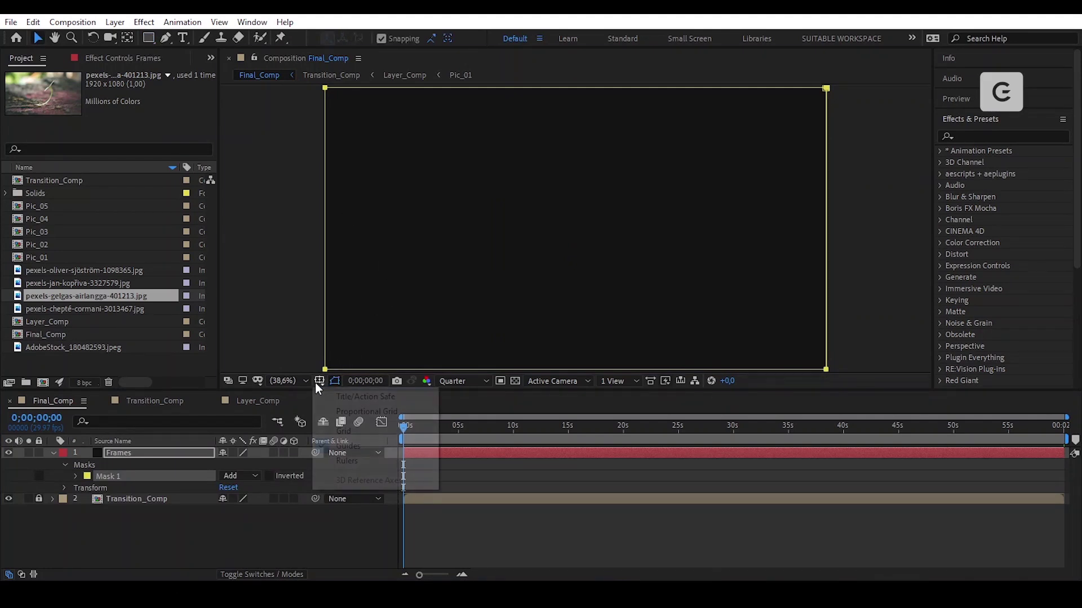
{"action": "left_click", "coordinate": [345, 397]}
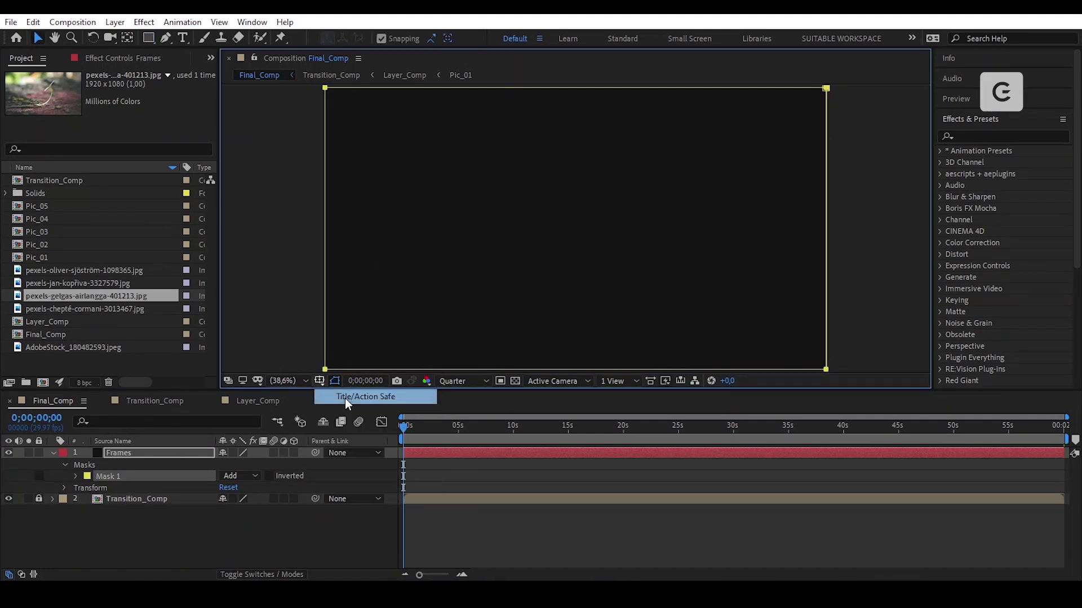
{"action": "left_click", "coordinate": [172, 478]}
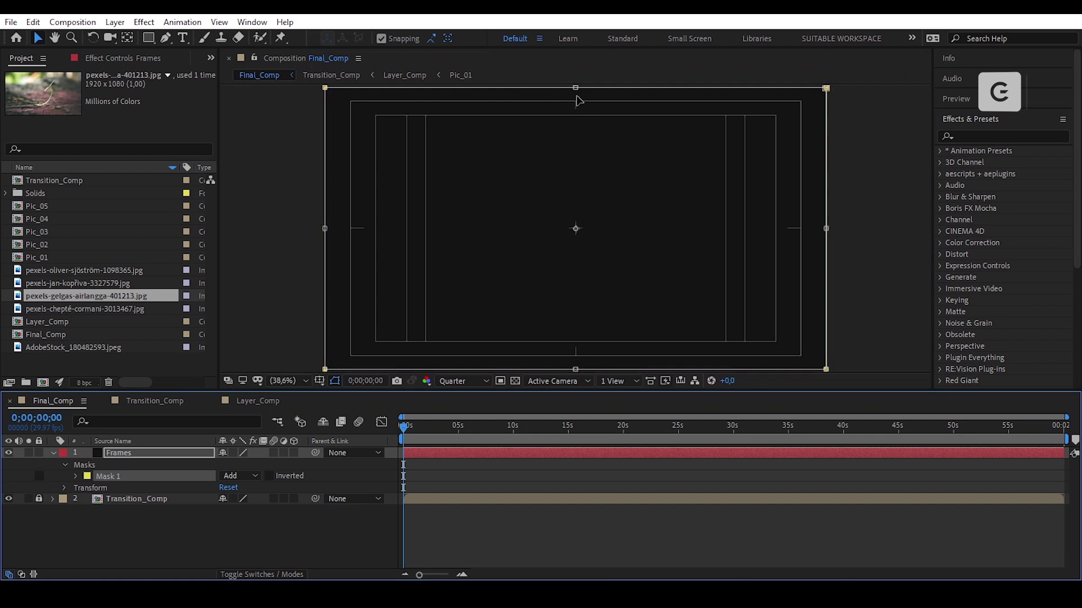
{"action": "left_click", "coordinate": [580, 97]}
{"action": "left_click_drag", "start_coordinate": [580, 99], "coordinate": [584, 106]}
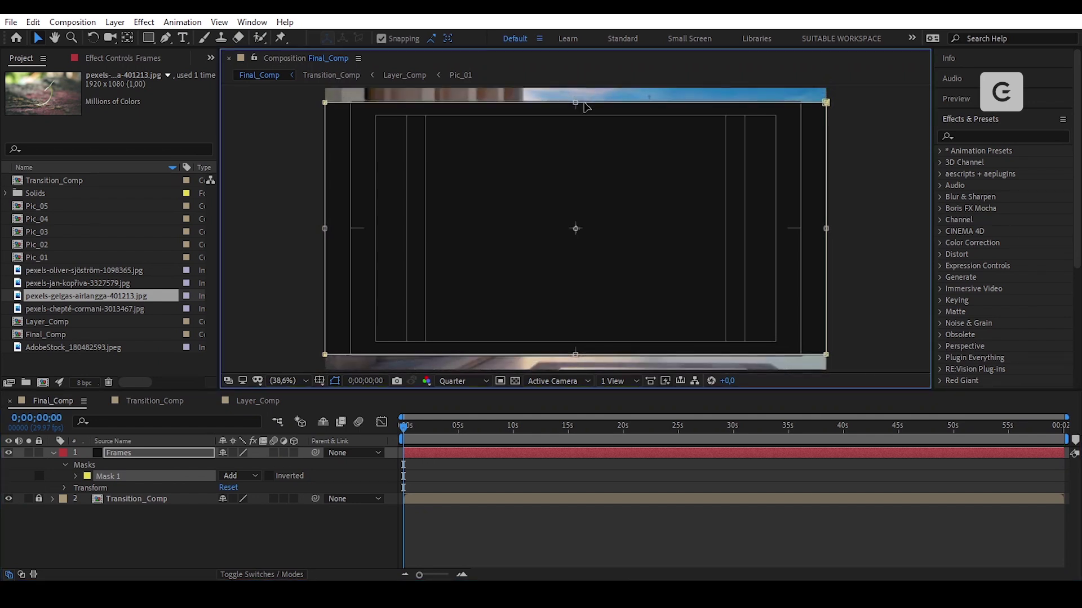
Invert Mask 1 so Frames forms cinematic bars, hide the title/action safe guides and collapse and deselect the layer
{"action": "left_click", "coordinate": [270, 477]}
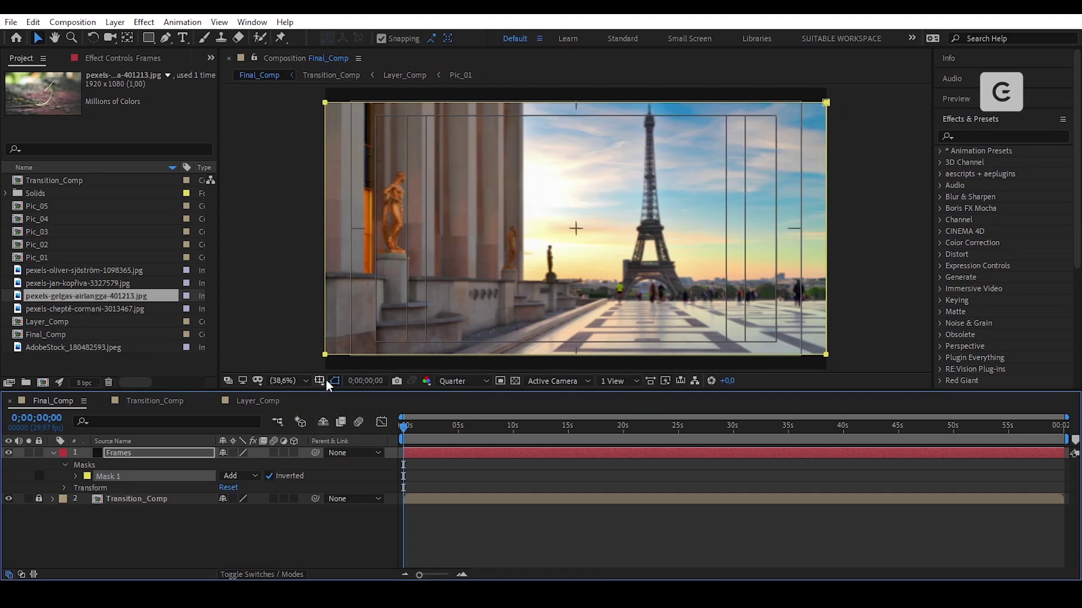
{"action": "left_click", "coordinate": [321, 382]}
{"action": "left_click", "coordinate": [338, 396]}
{"action": "key", "text": "u"}
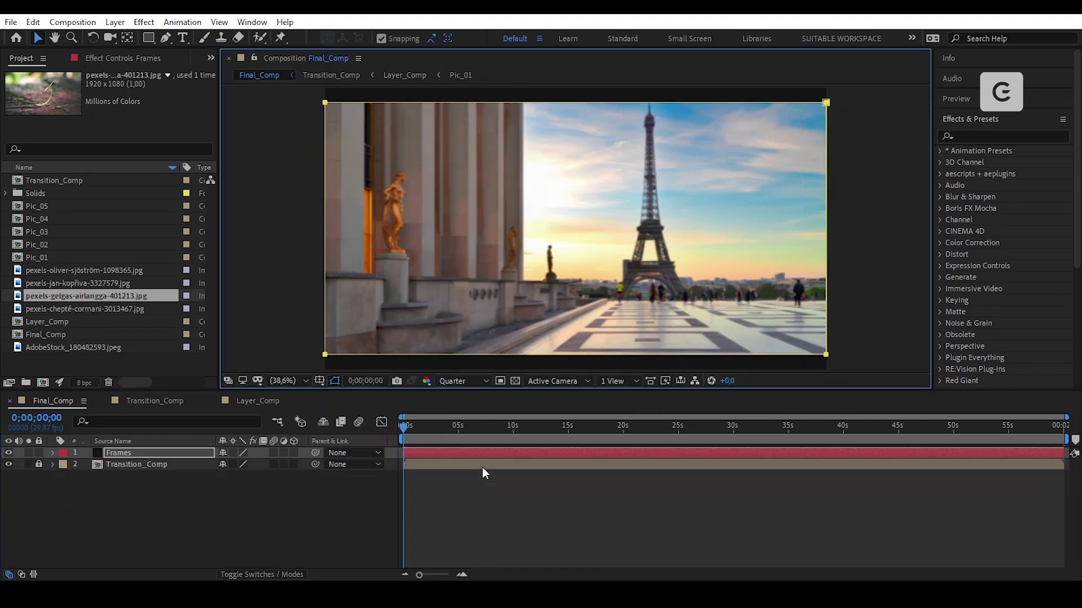
{"action": "left_click", "coordinate": [468, 511]}
Check where Transition_Comp's work area ends and set the end of Final_Comp's work area to 0;00;11;20
{"action": "left_click", "coordinate": [140, 401]}
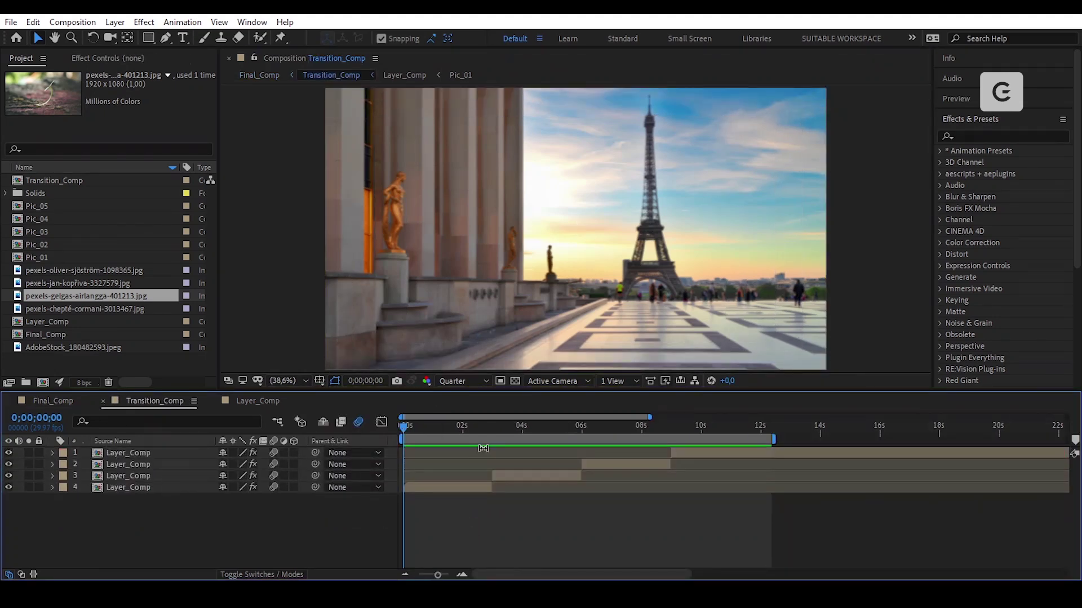
{"action": "left_click_drag", "start_coordinate": [517, 437], "coordinate": [774, 445]}
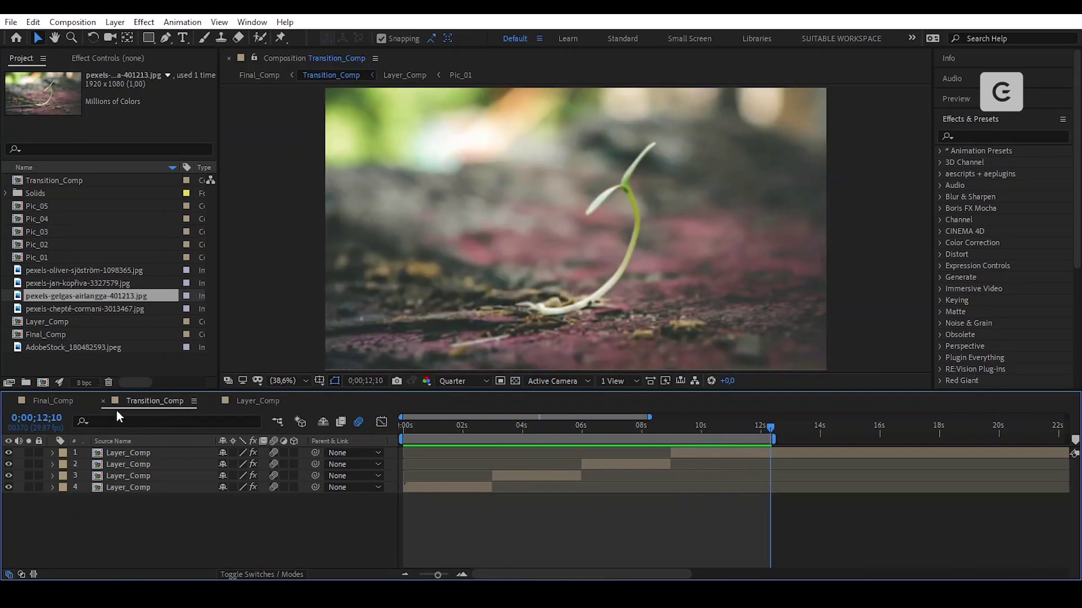
{"action": "left_click", "coordinate": [56, 400]}
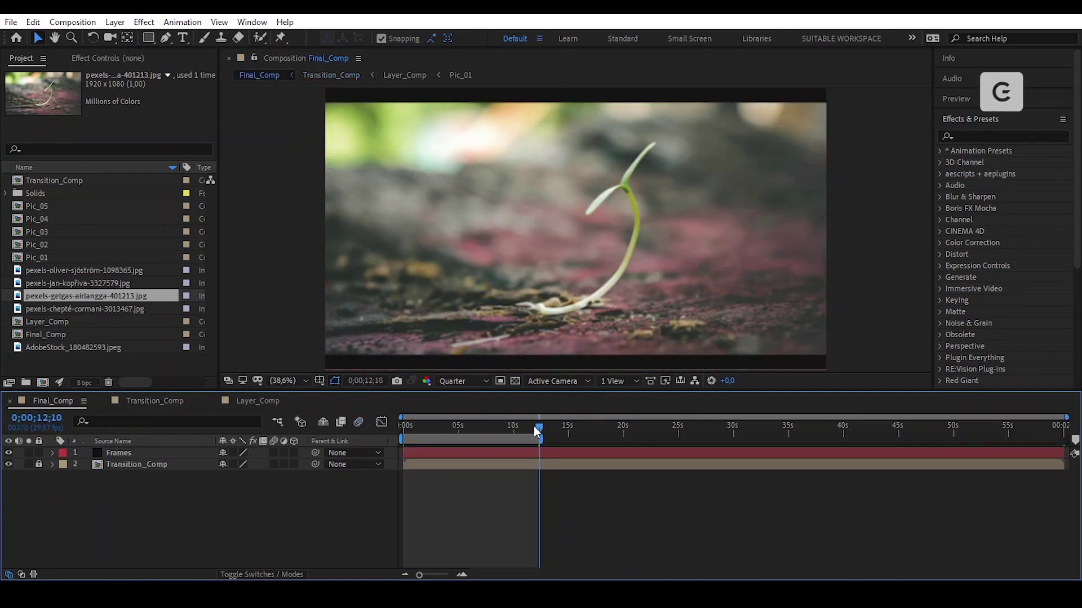
{"action": "left_click_drag", "start_coordinate": [533, 426], "coordinate": [532, 427]}
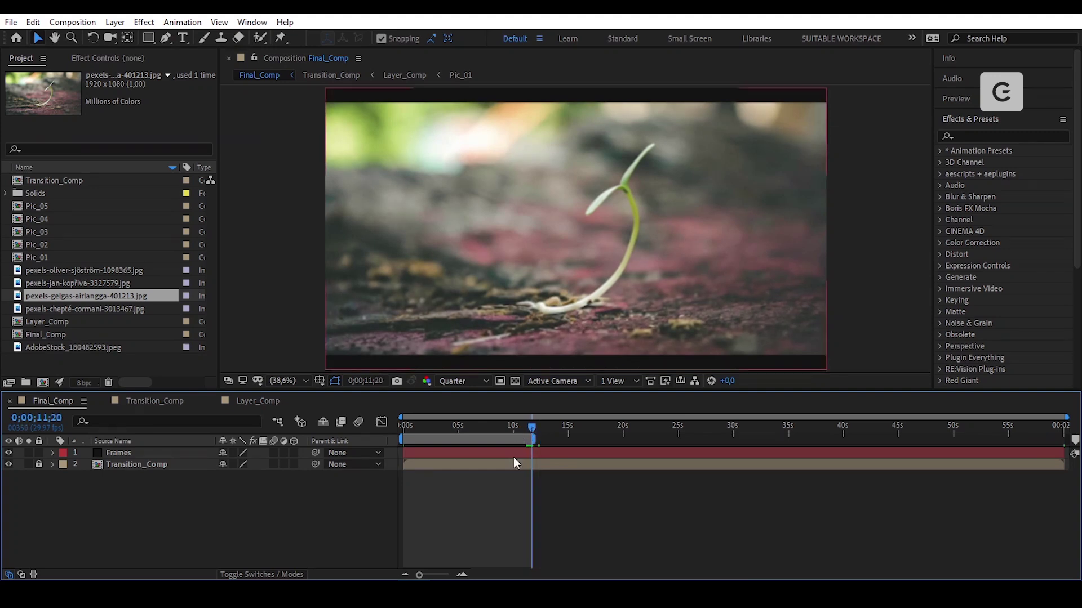
Preview the finished sliding transitions in Final_Comp from the first frame
{"action": "scroll", "coordinate": [513, 458], "scroll_direction": "up", "scroll_amount": 1}
{"action": "left_click_drag", "start_coordinate": [552, 575], "coordinate": [500, 575]}
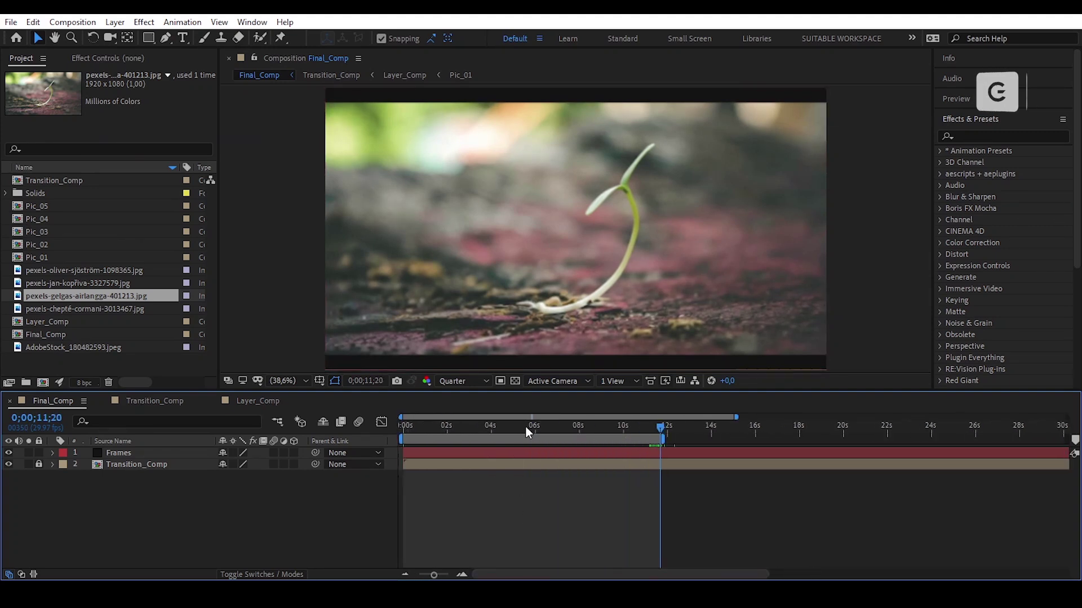
{"action": "key", "text": "Home"}
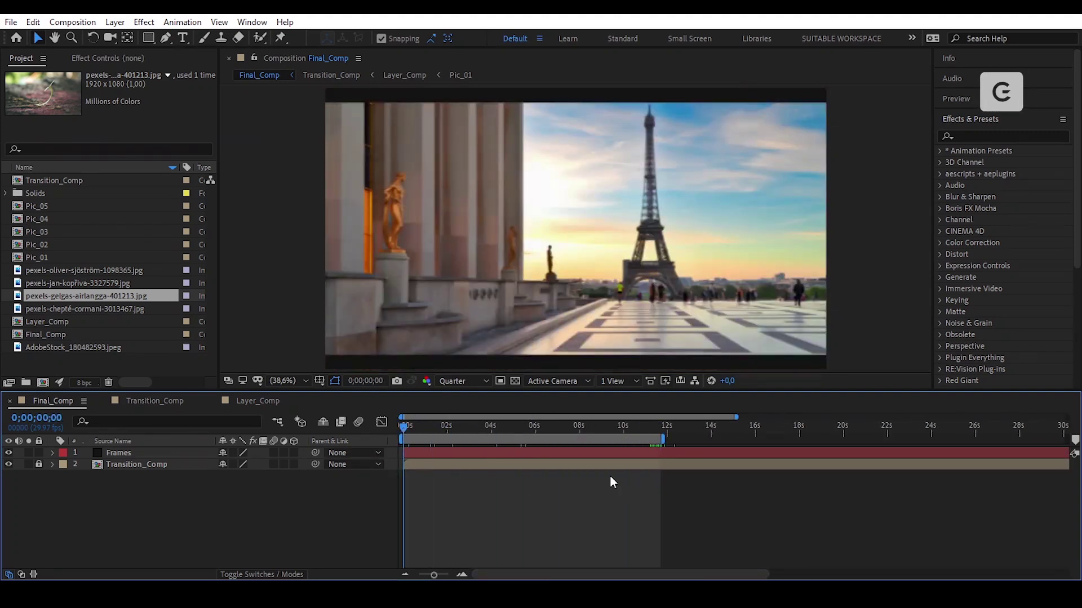
{"action": "key", "text": "space"}
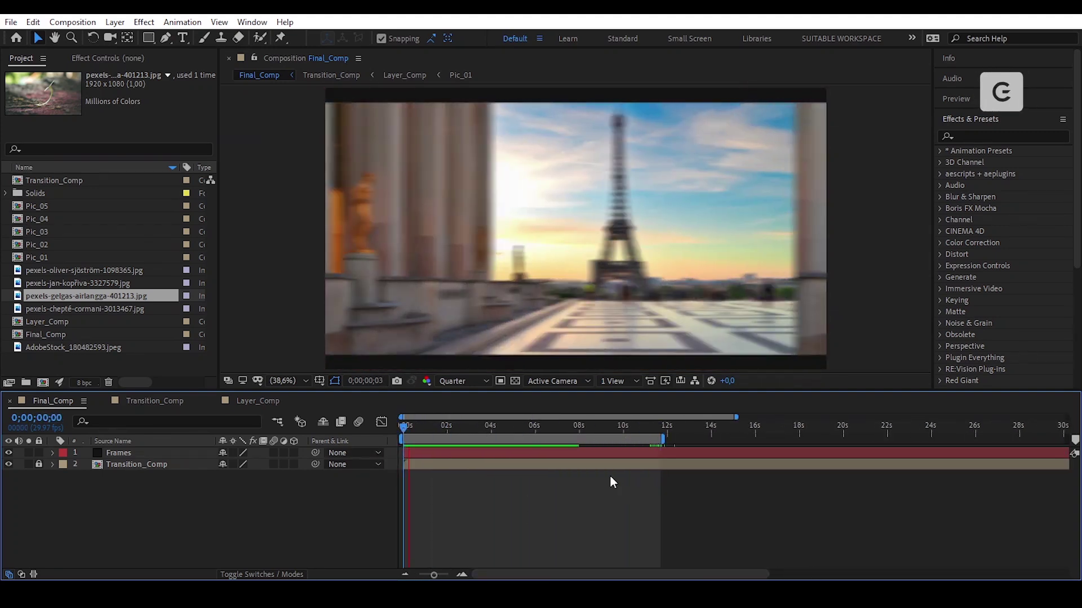